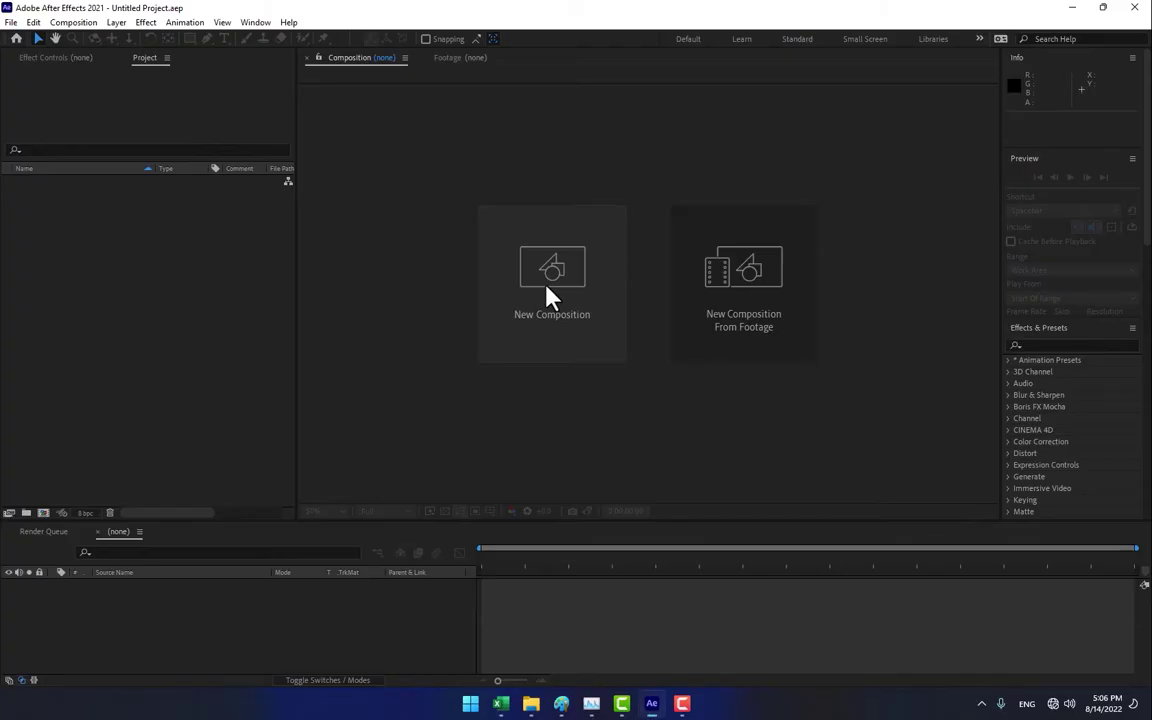
- Create a 1280 × 720, 29.97 fps, 5-second composition named "Channel ID" and fit it to the viewer
click(548, 293)
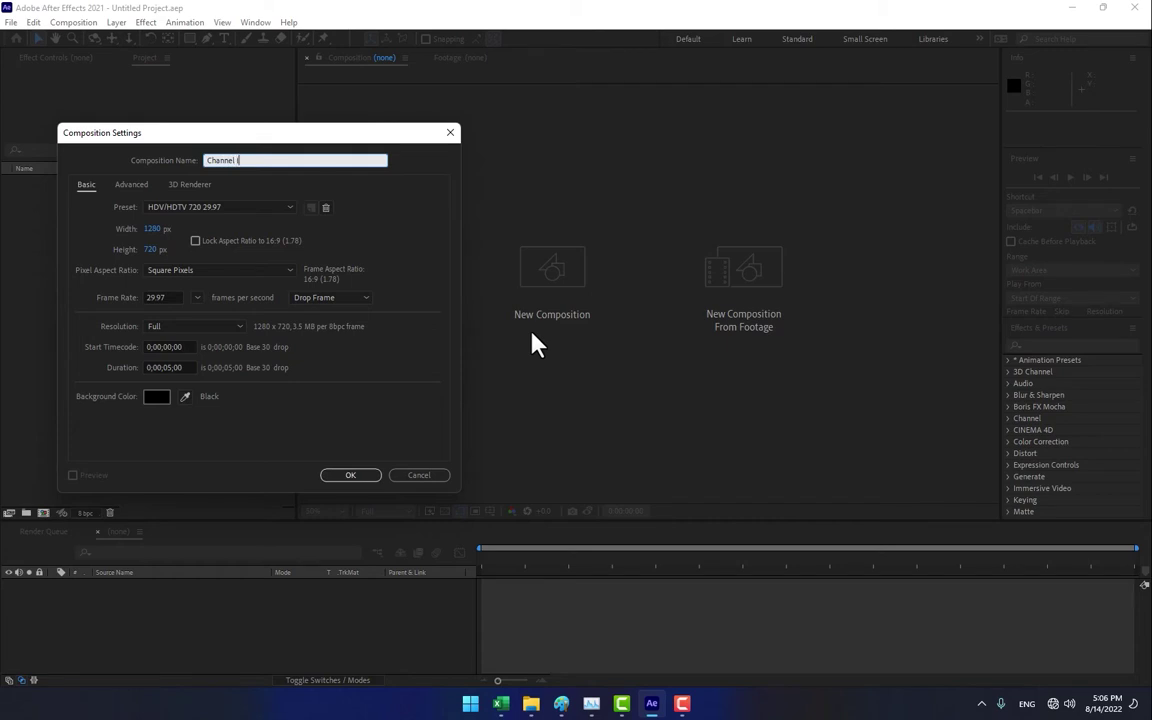
click(352, 473)
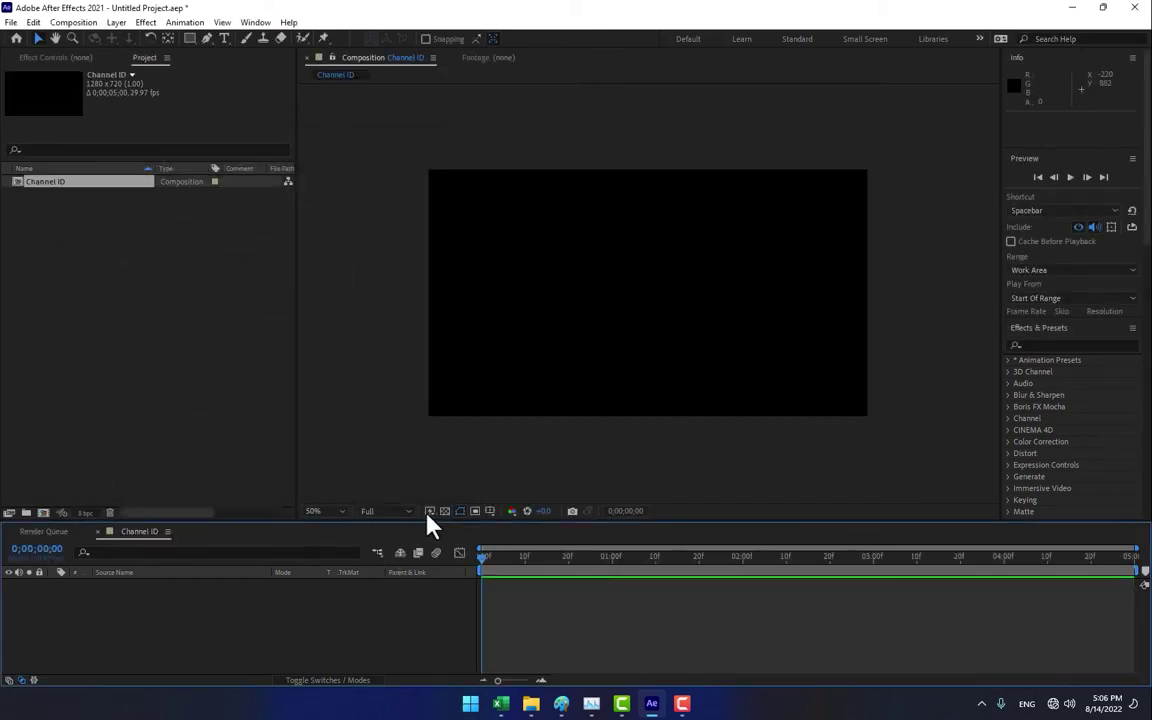
click(340, 511)
click(321, 268)
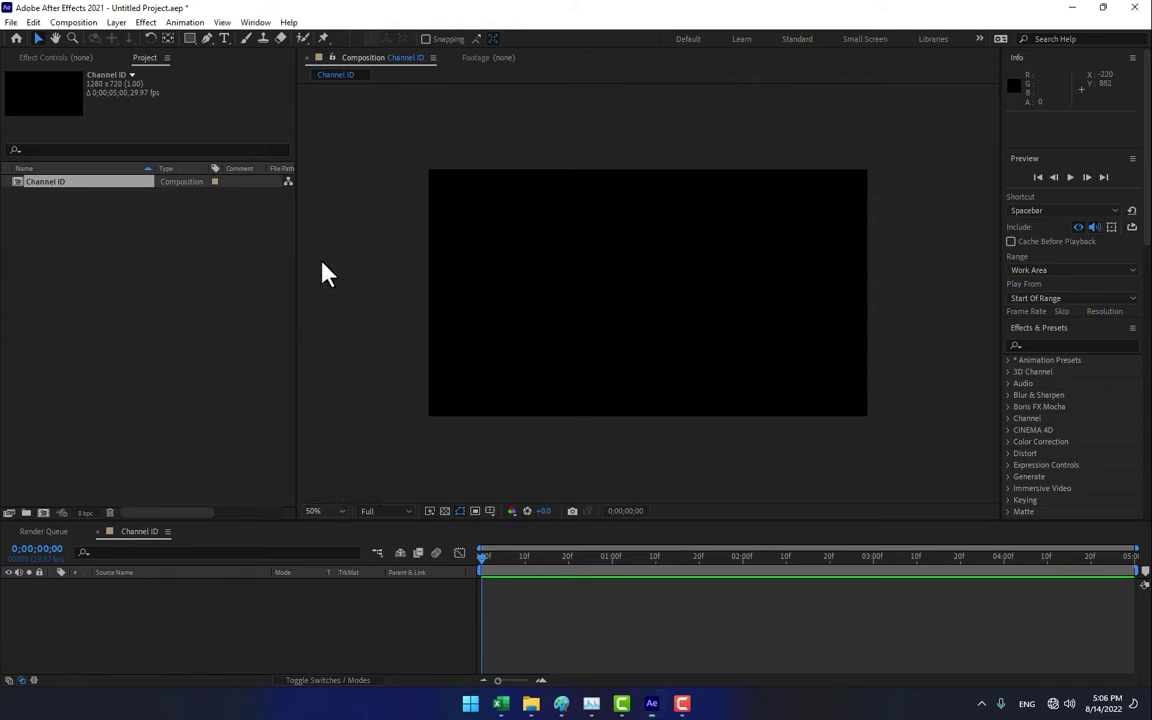
- Add a composition-sized pale orange solid layer named "3 BG"
click(283, 628)
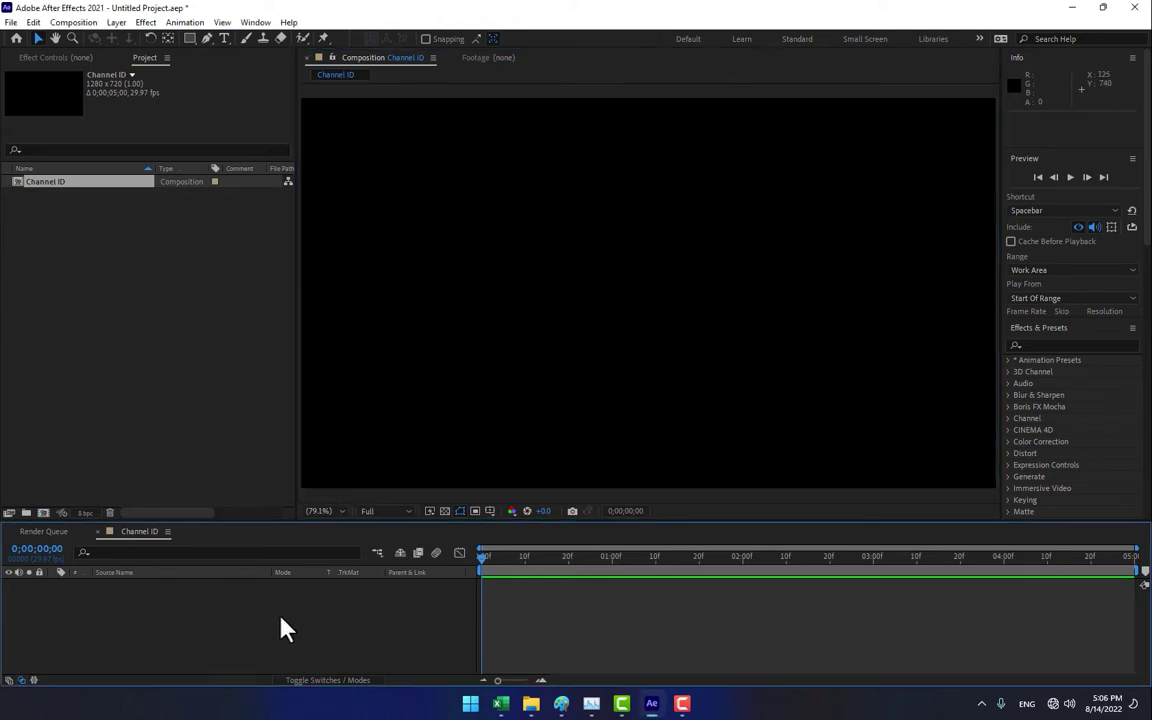
key(ctrl+y)
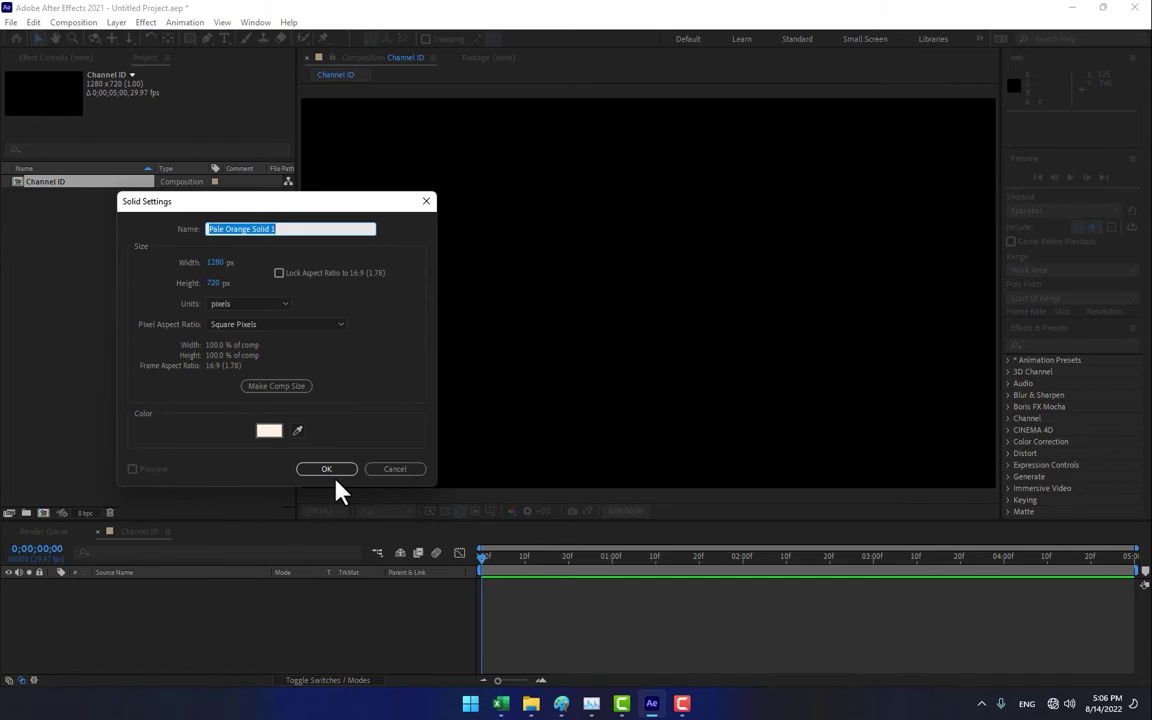
text(S)
click(328, 470)
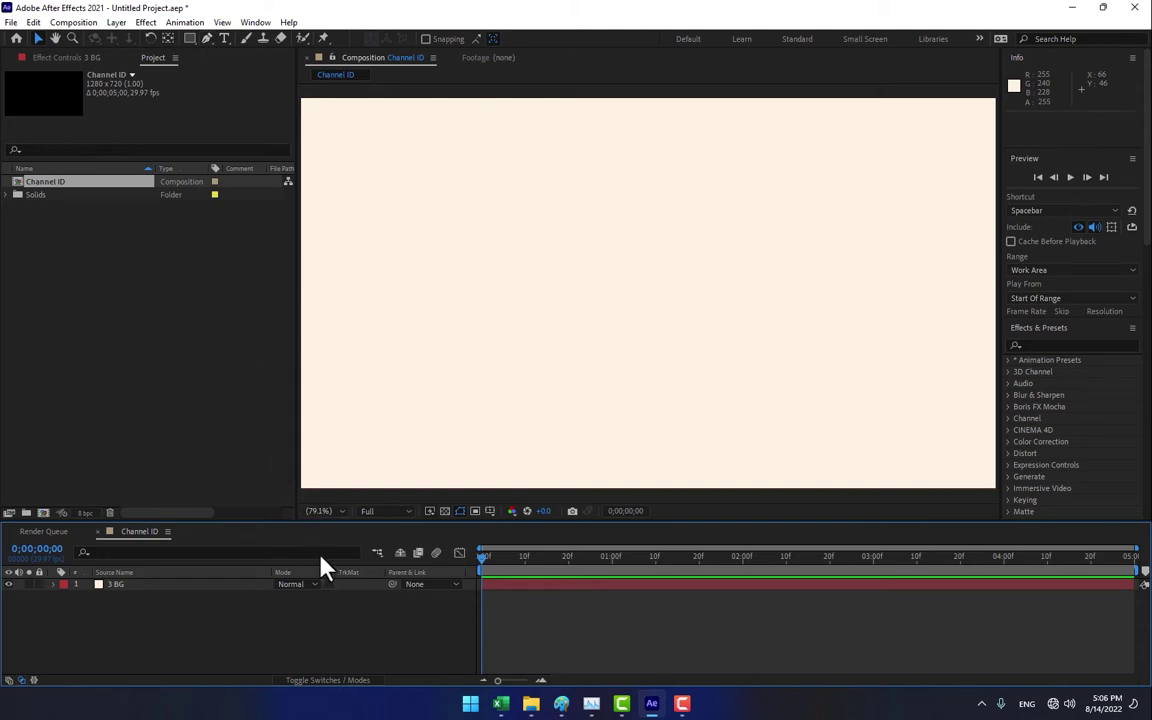
- Add a composition-sized solid layer named "Sports BG" in pure red, FF0000
key(ctrl+y)
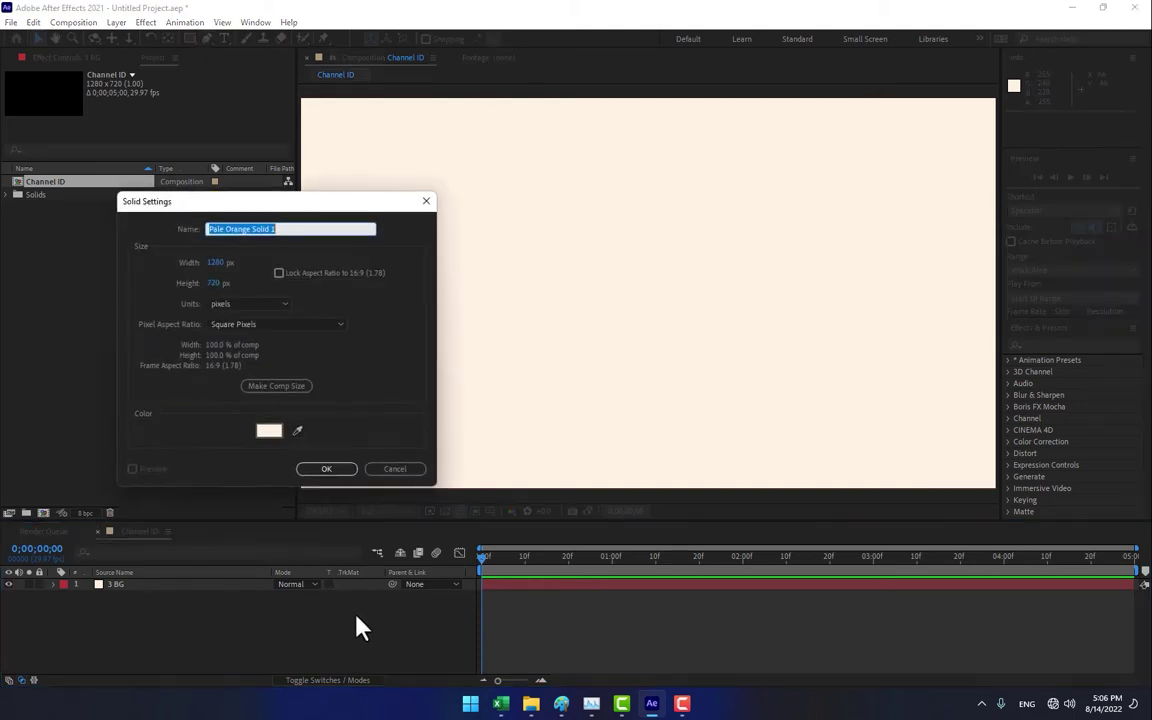
click(268, 431)
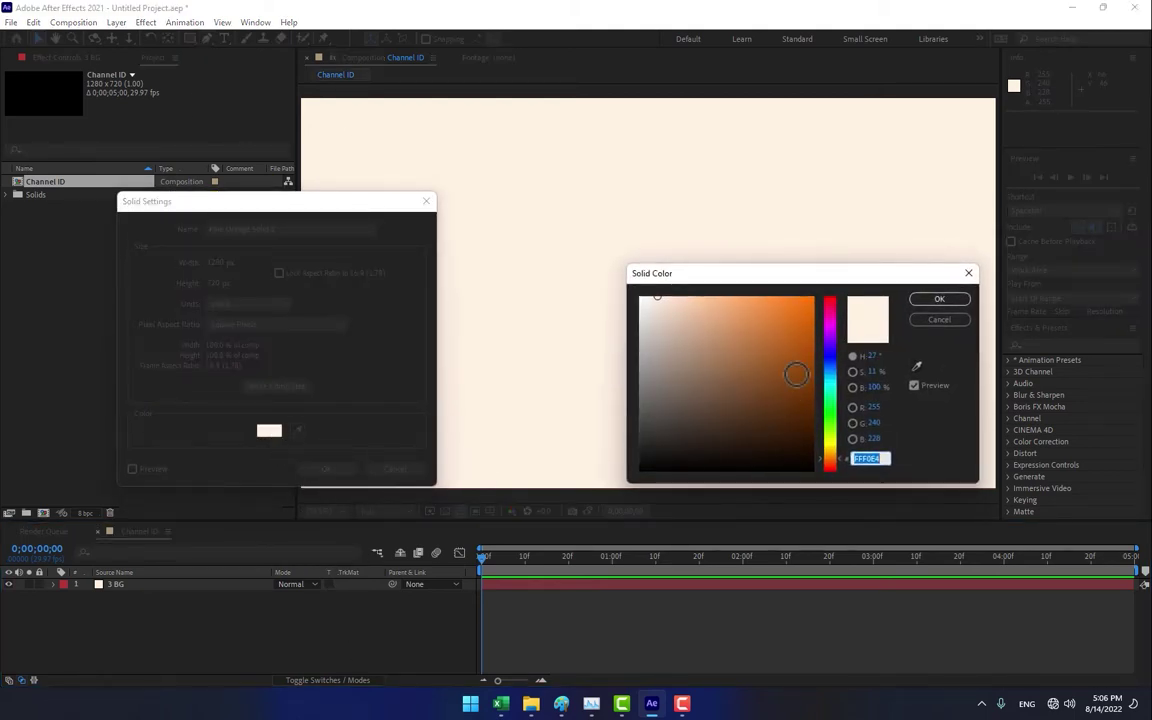
drag(830, 458, 830, 297)
click(809, 293)
click(815, 296)
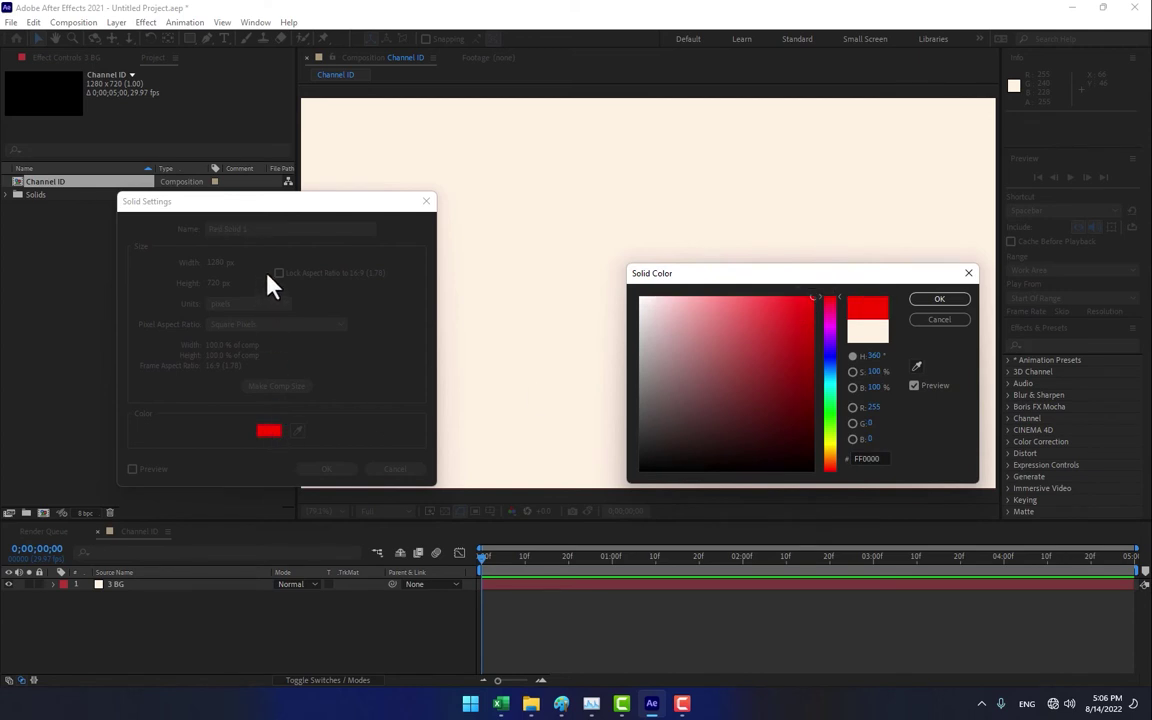
click(935, 301)
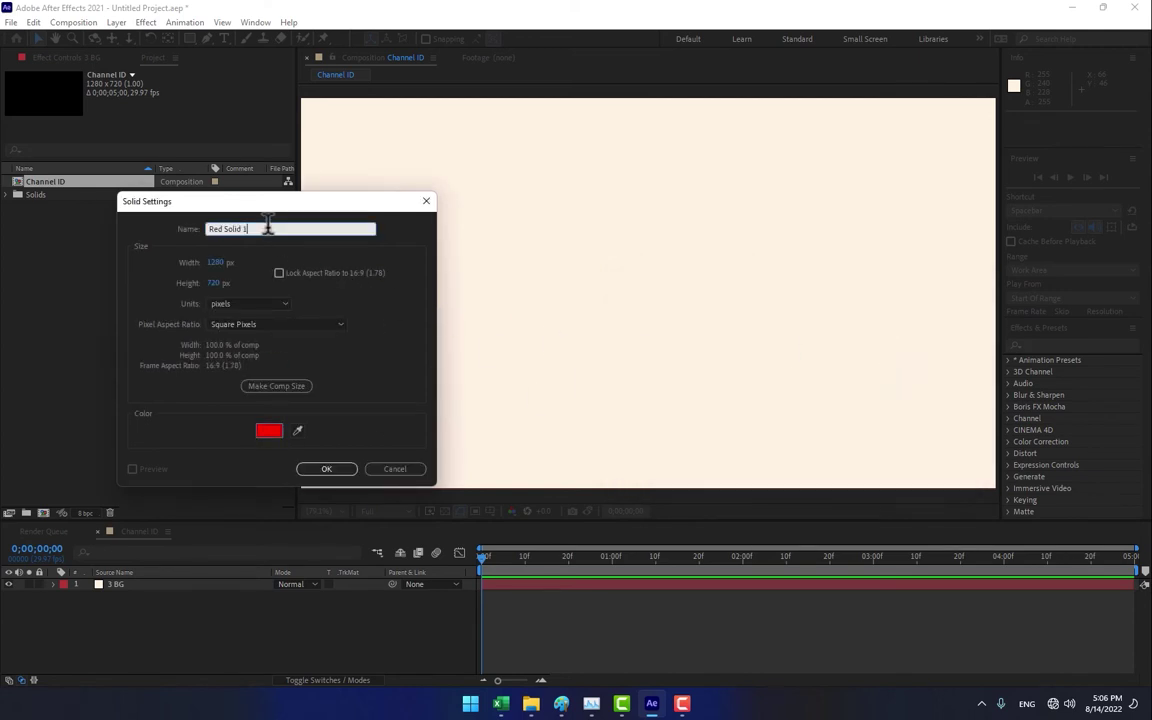
drag(268, 228, 4, 250)
key(Return)
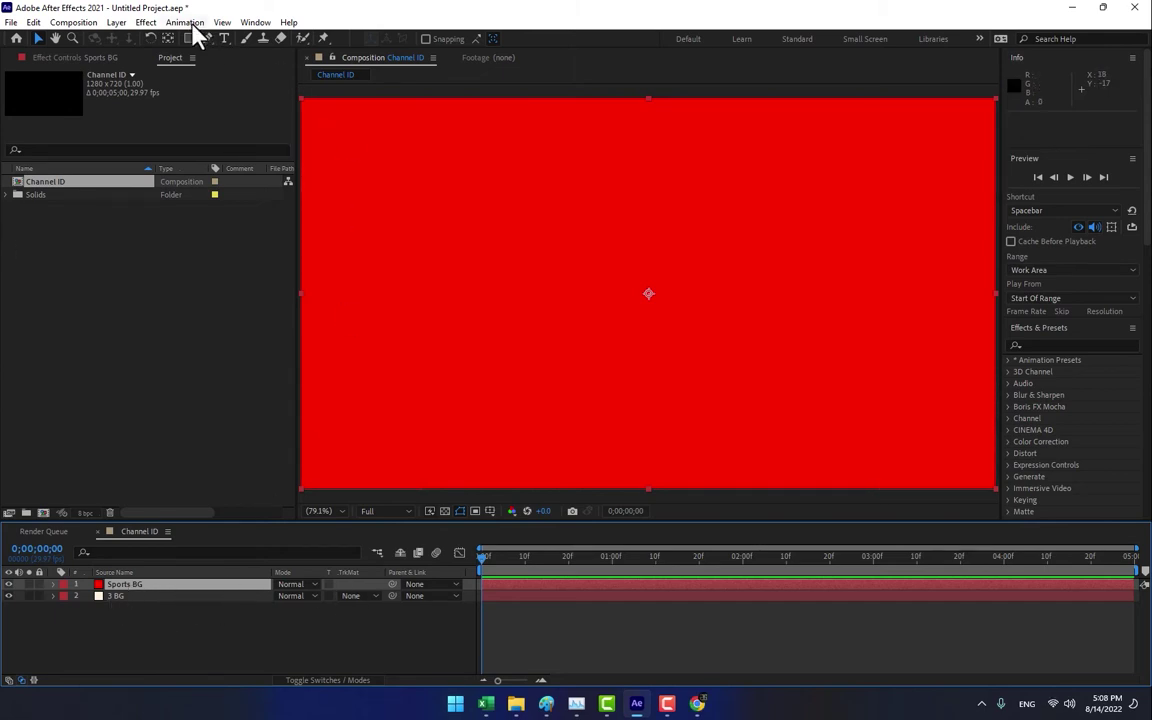
- Mask the Sports BG layer with the Pen tool into a wide, right-slanting parallelogram just right of the frame's centre
key(ctrl+t)
drag(207, 38, 240, 47)
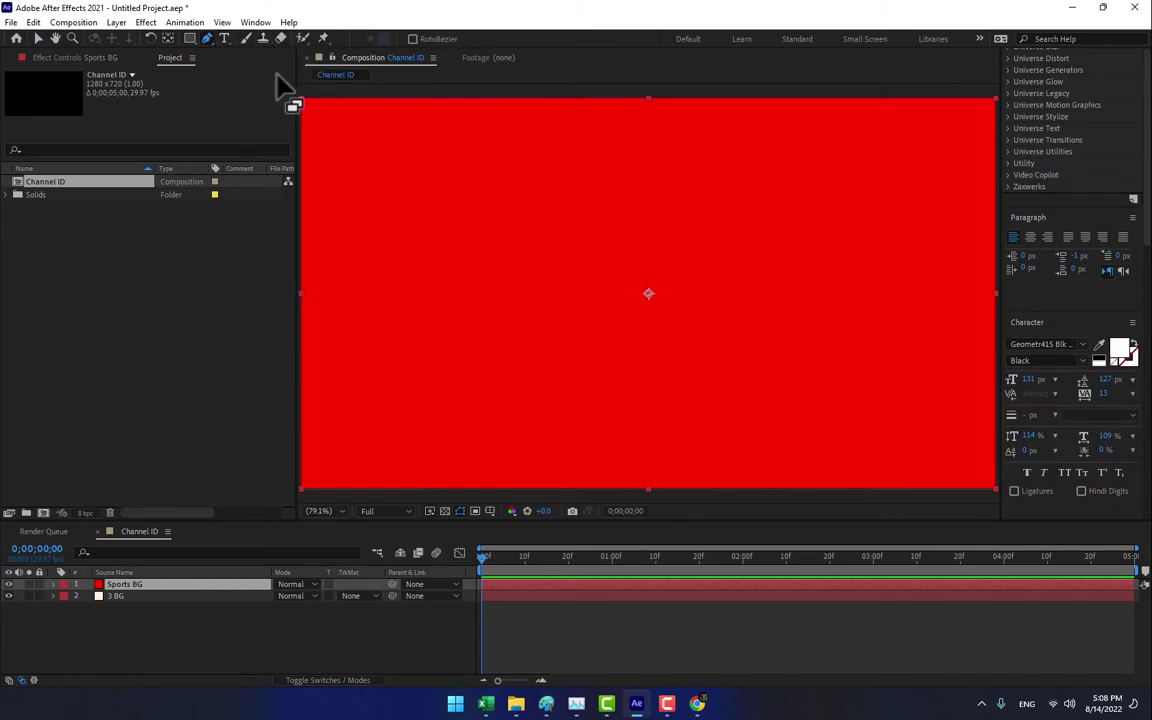
click(831, 230)
click(639, 230)
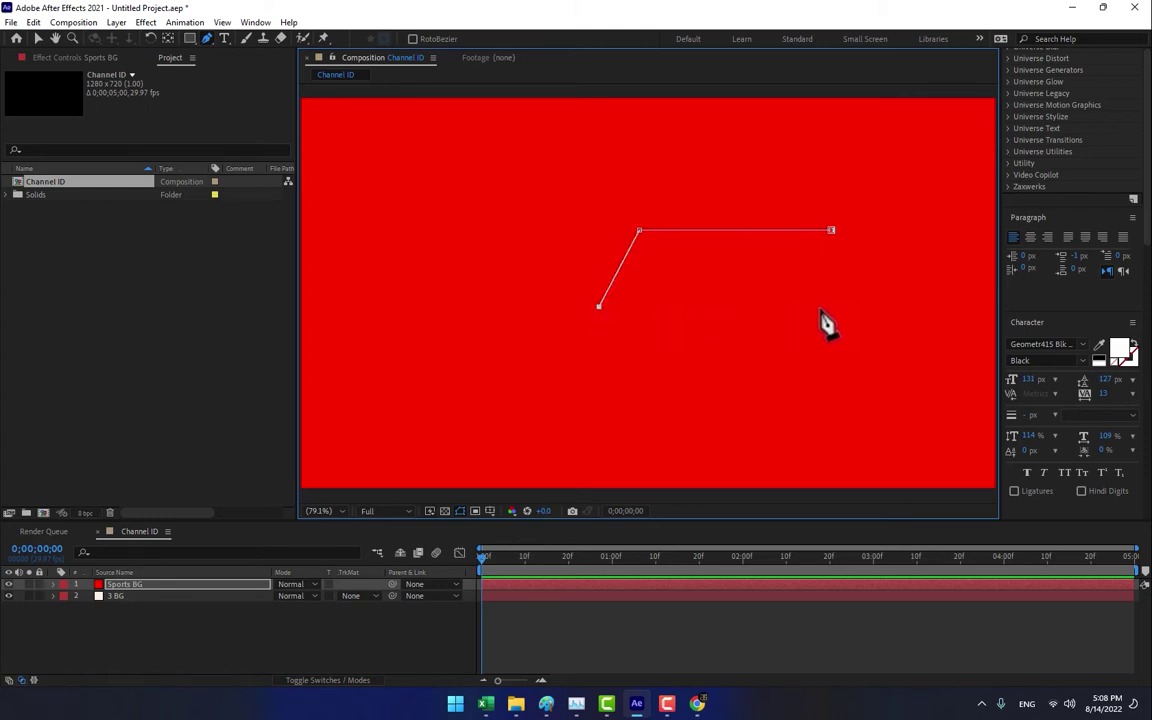
click(800, 307)
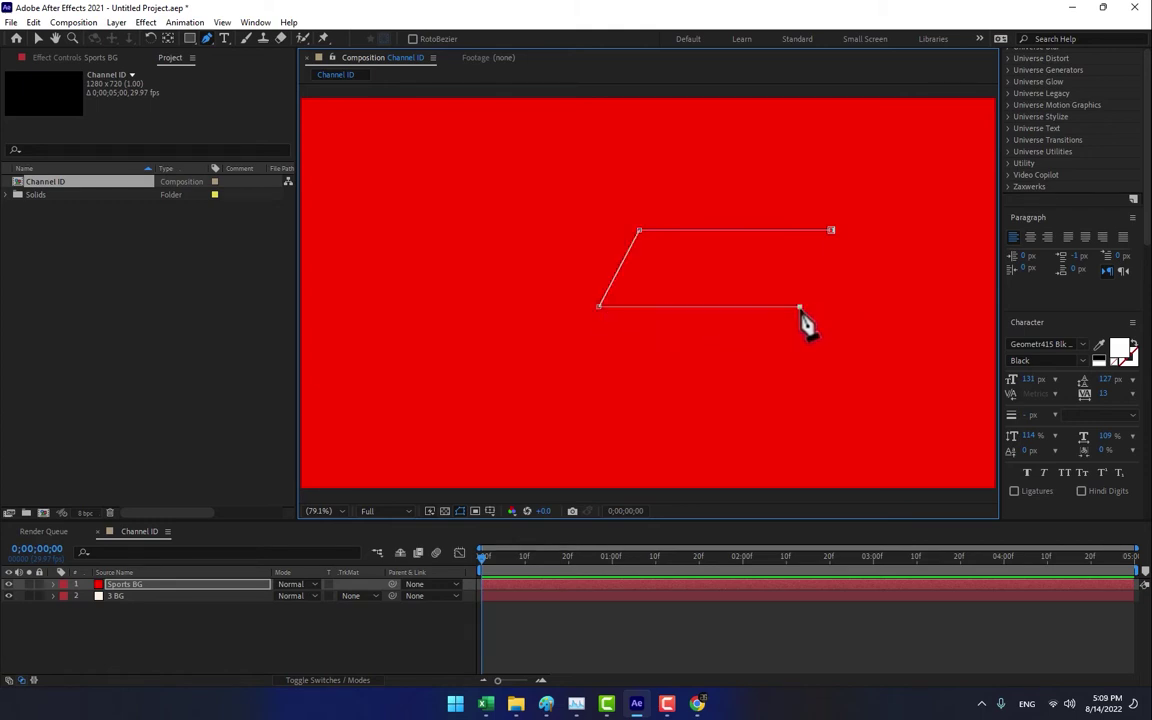
click(832, 232)
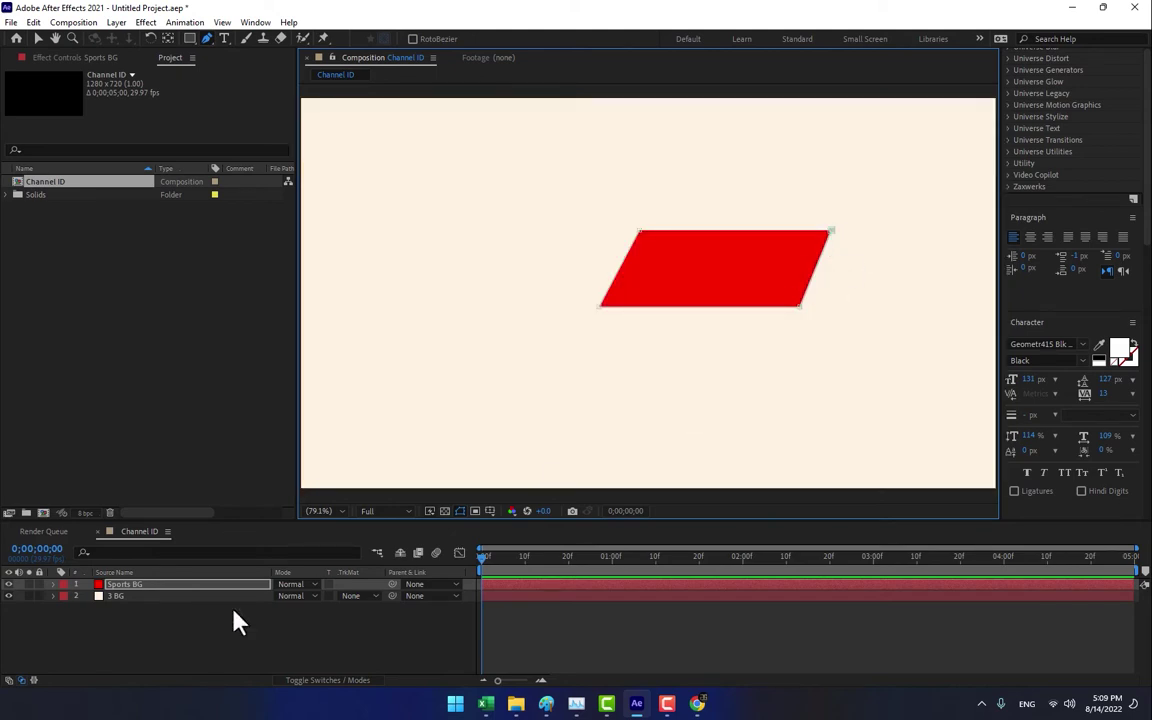
key(Return)
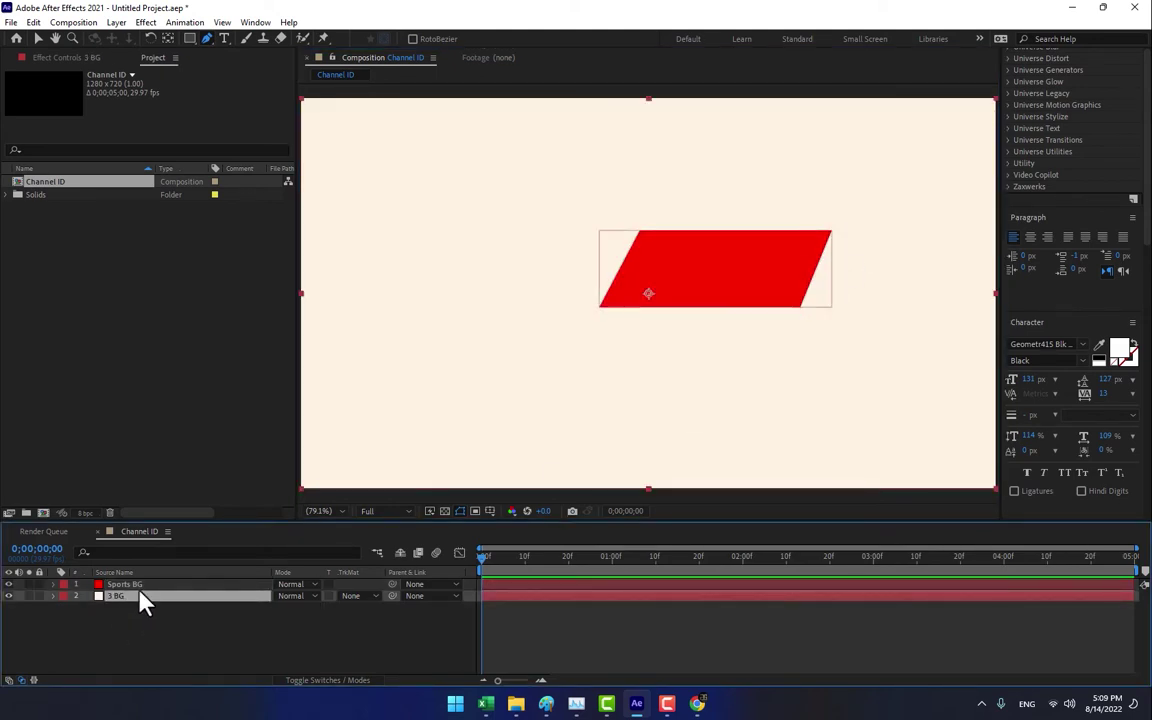
- Lock the Sports BG layer and mask the 3 BG layer into a narrow slanted block adjoining the red shape's left edge
click(39, 584)
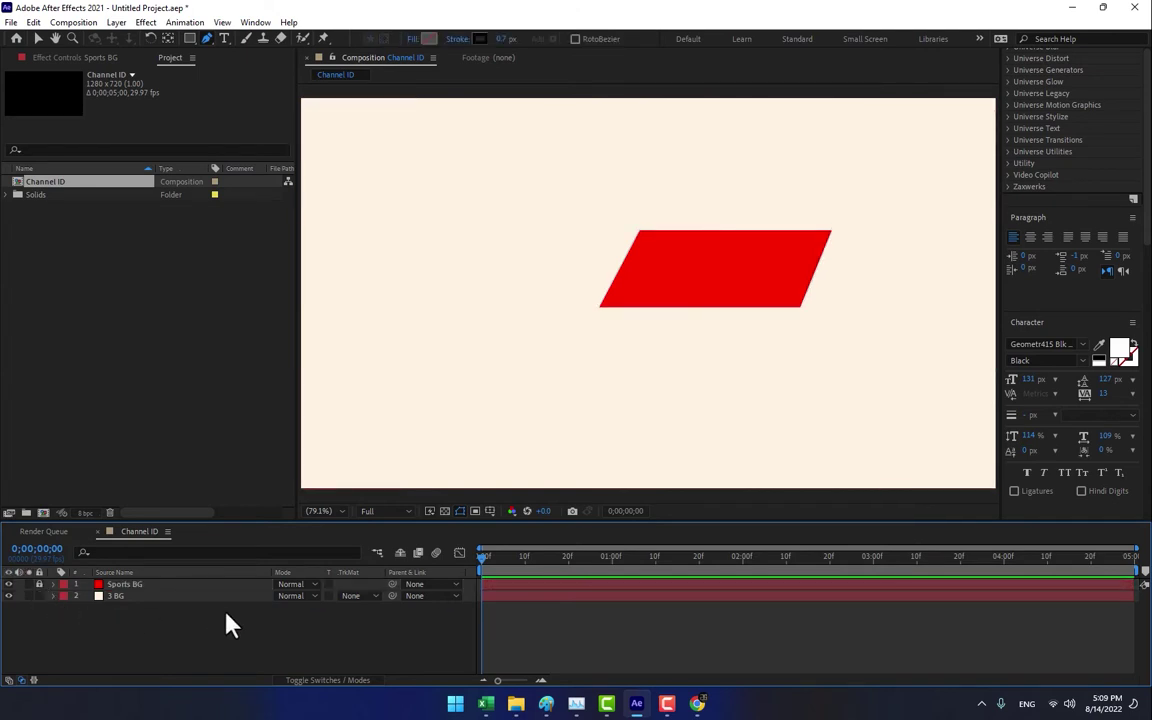
click(125, 597)
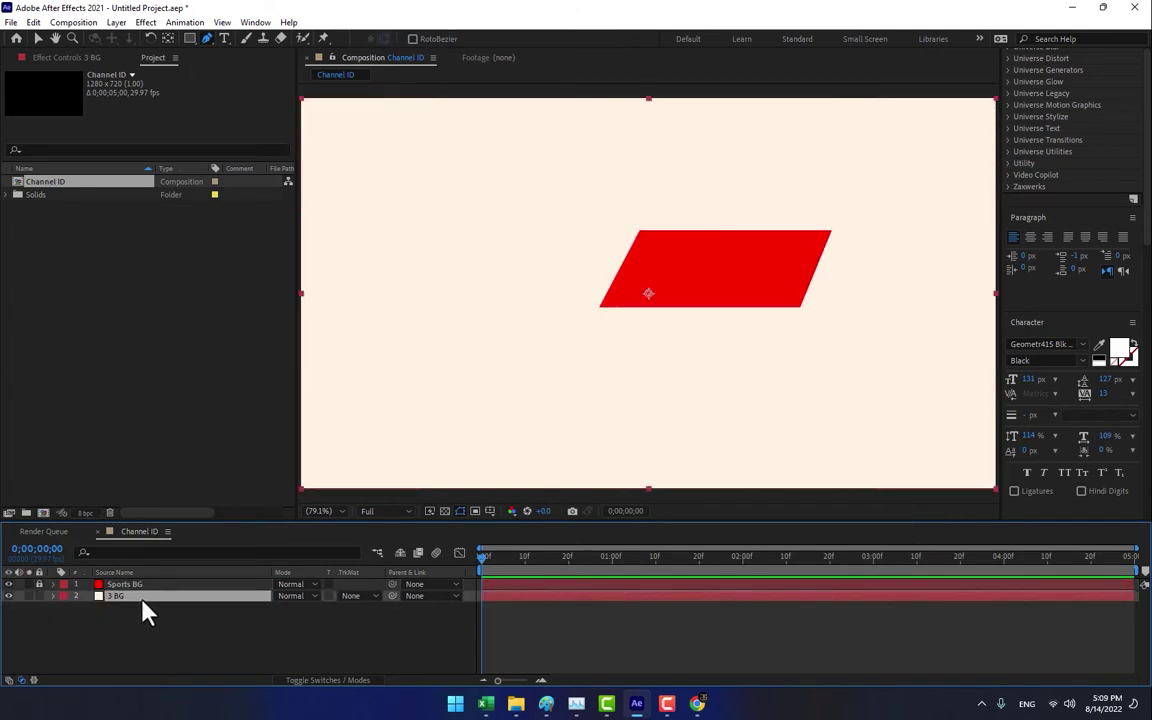
scroll(615, 272, up, 5)
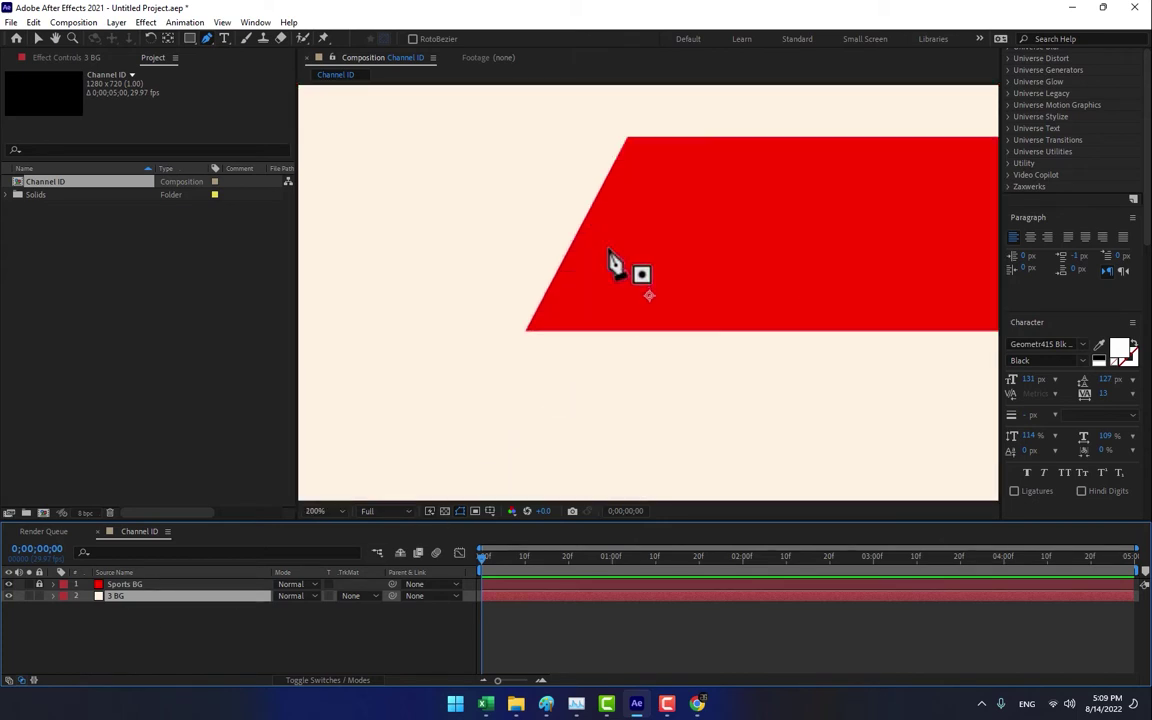
drag(640, 270, 769, 327)
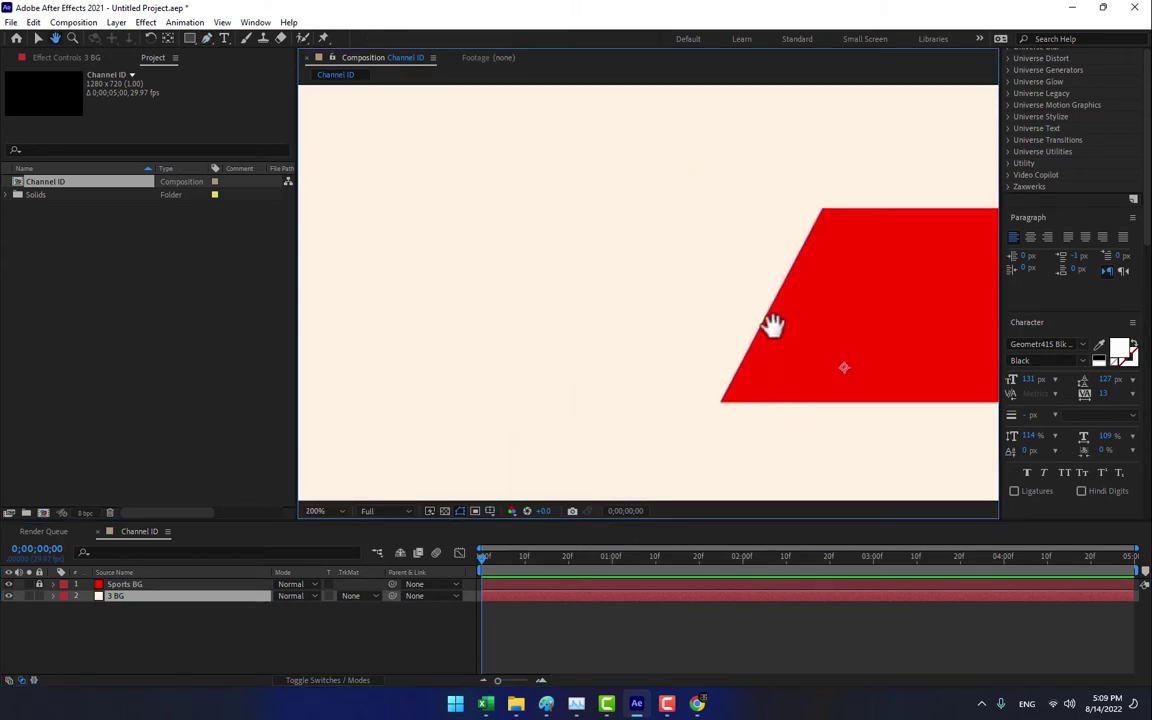
click(820, 214)
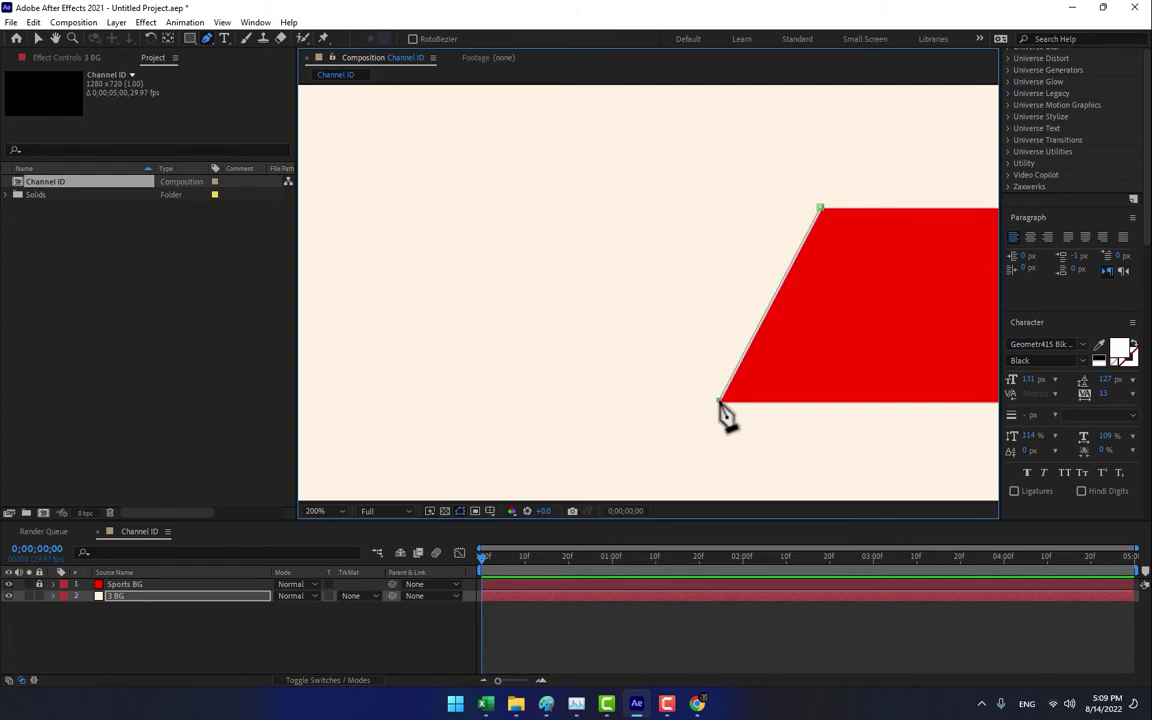
click(617, 400)
click(708, 201)
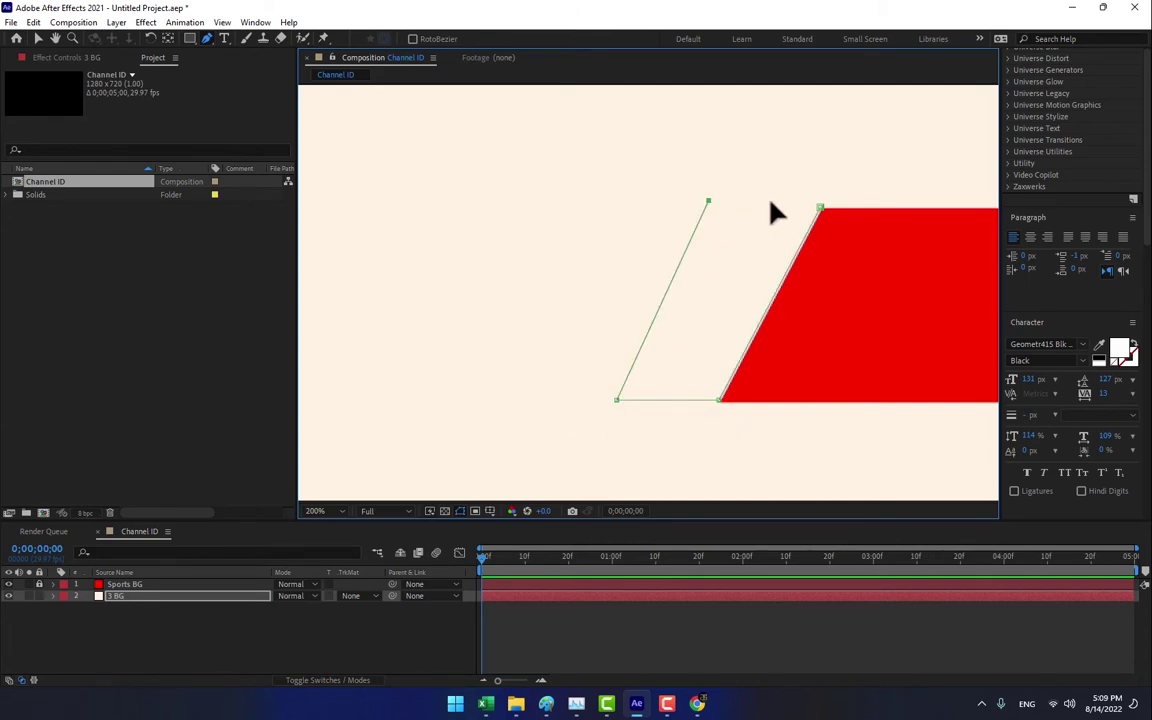
click(820, 208)
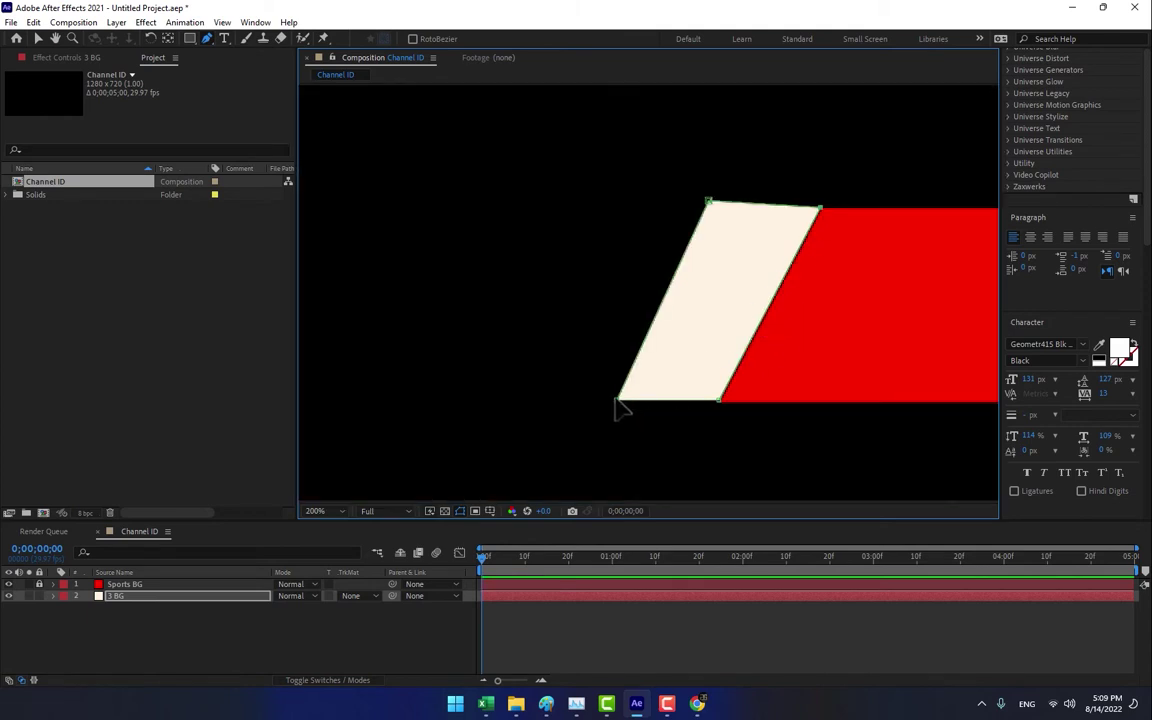
- Widen the 3 BG mask by moving its two left corner points outward, keeping the slanted shape
drag(617, 400, 596, 400)
drag(708, 201, 679, 202)
drag(596, 400, 568, 403)
drag(790, 340, 527, 301)
key(comma)
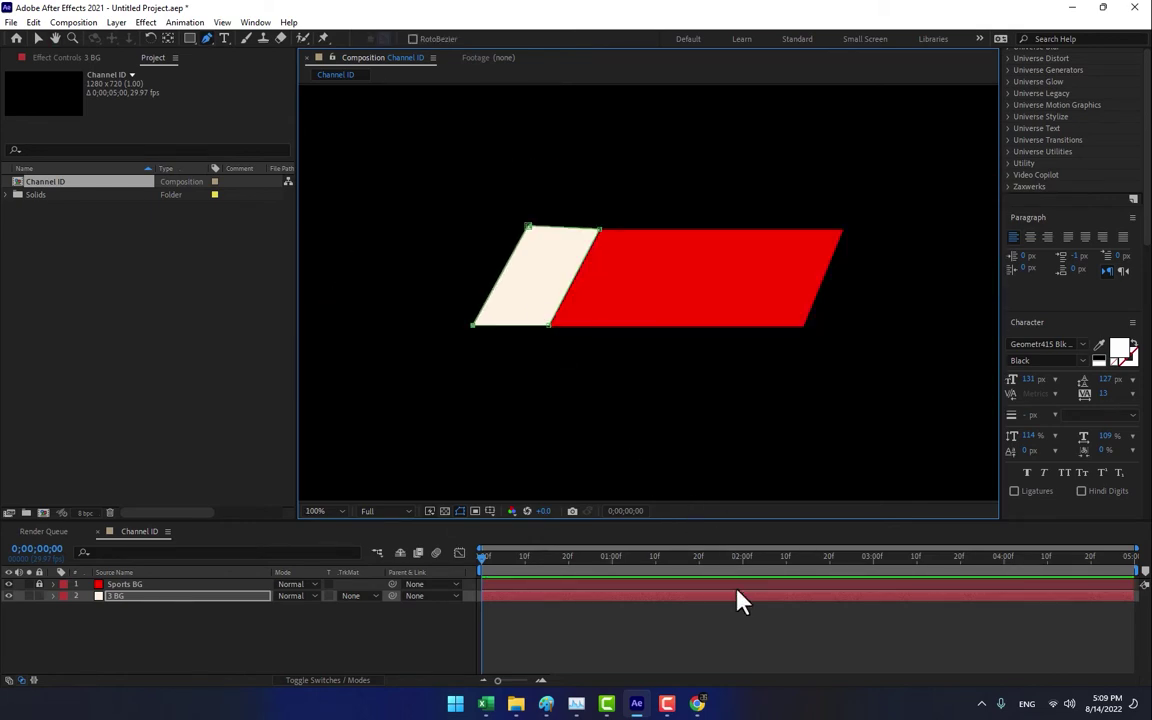
click(761, 633)
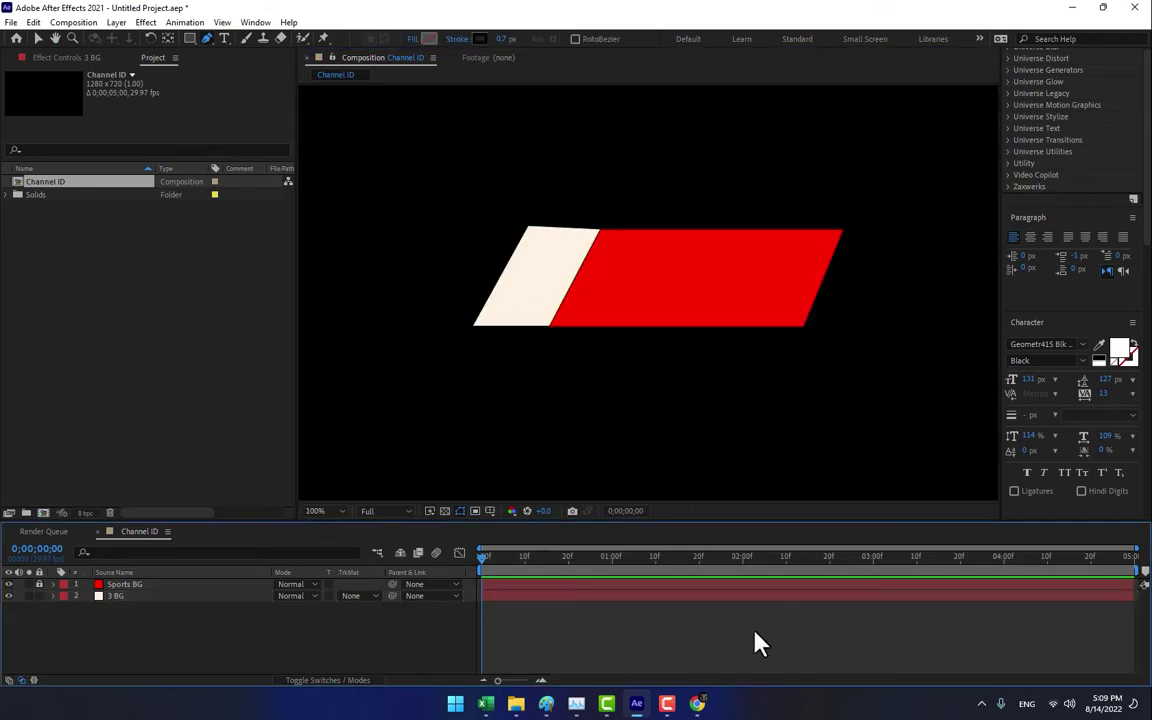
- Add a white text layer reading "3" and move it onto the pale slanted block
key(ctrl+y)
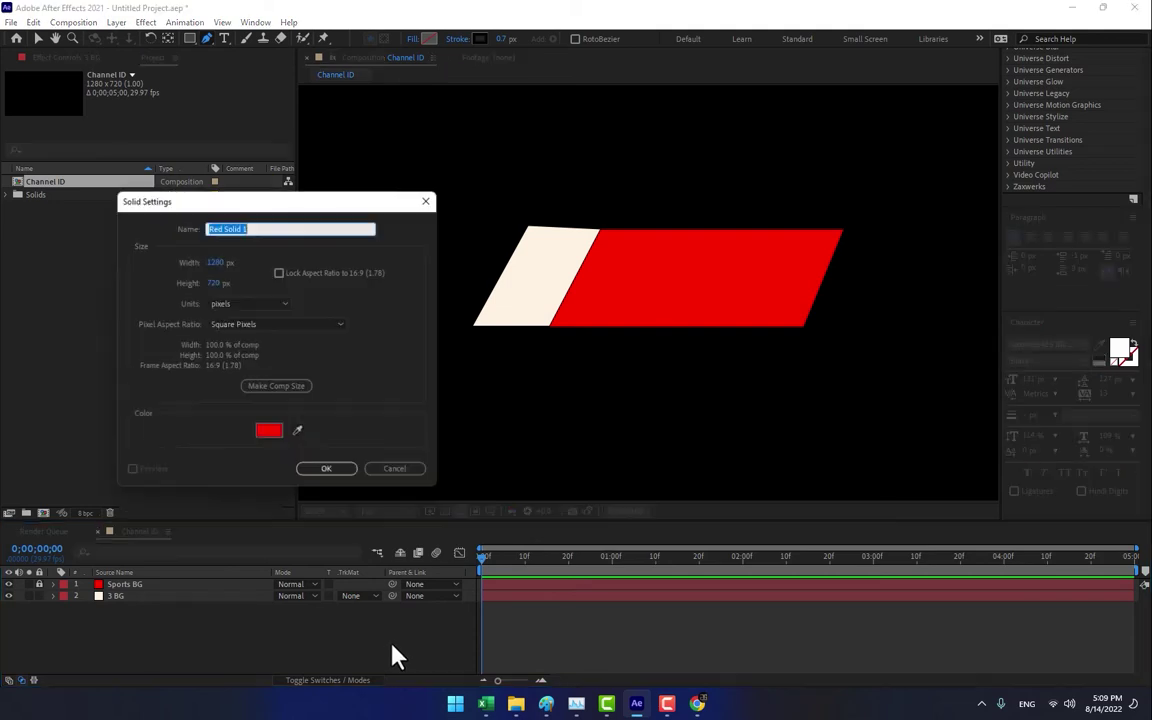
click(399, 473)
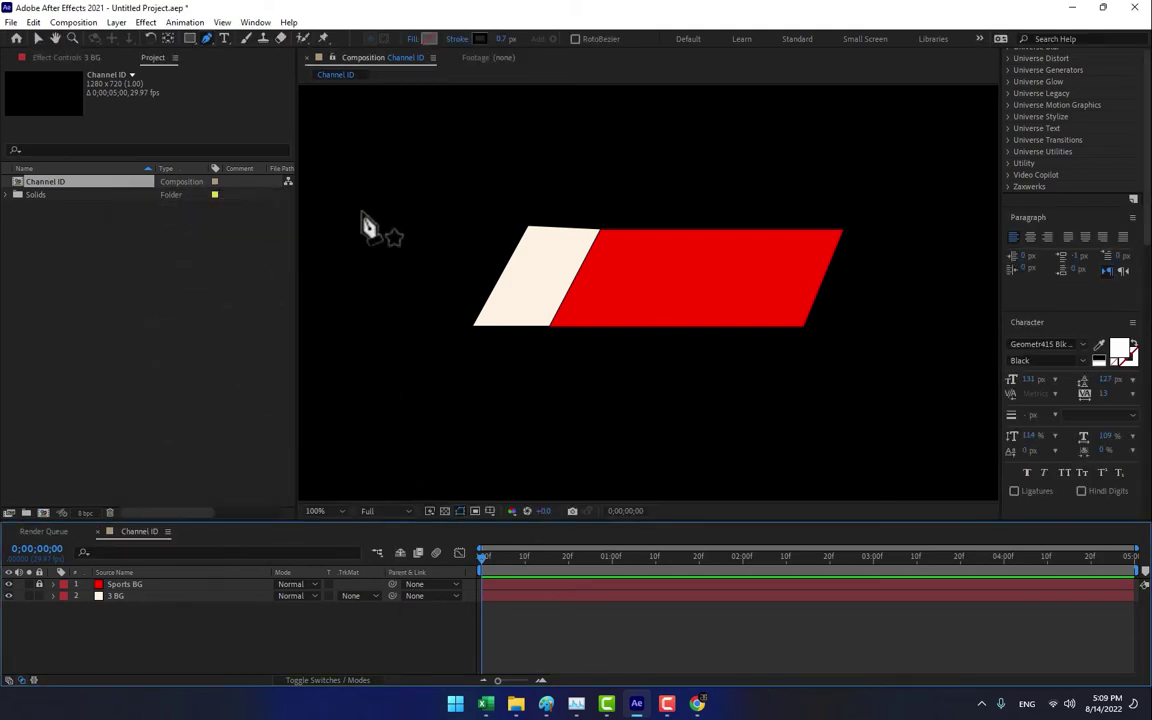
click(224, 38)
click(540, 292)
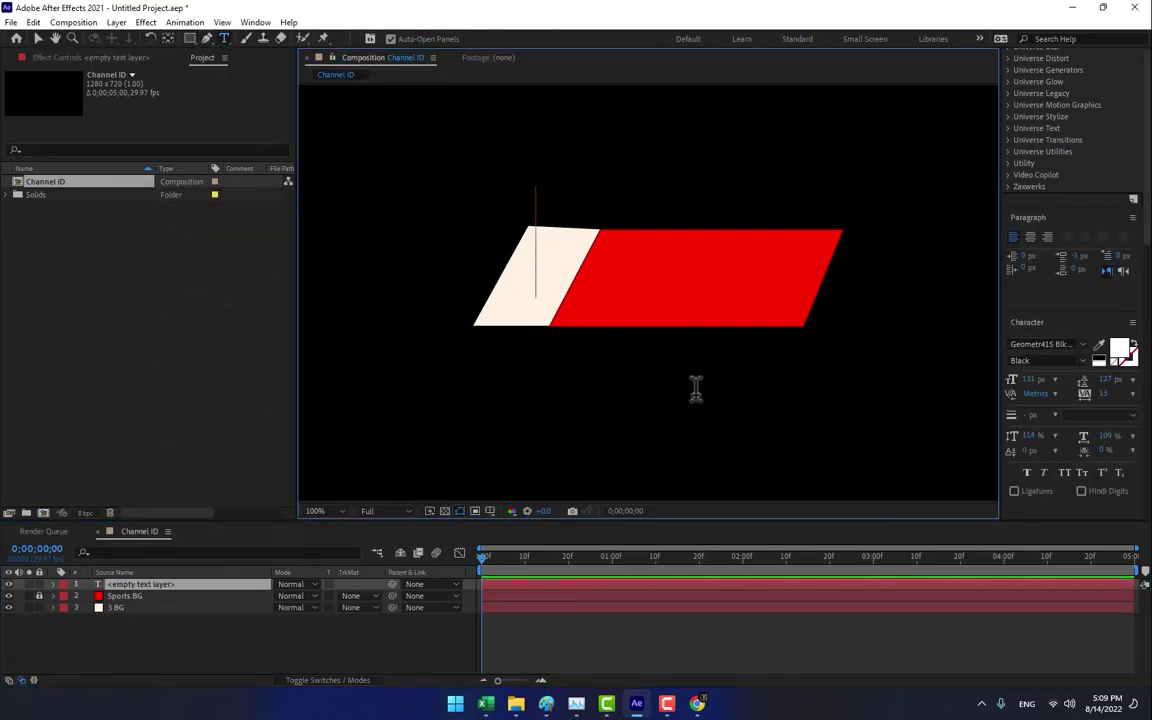
text(3)
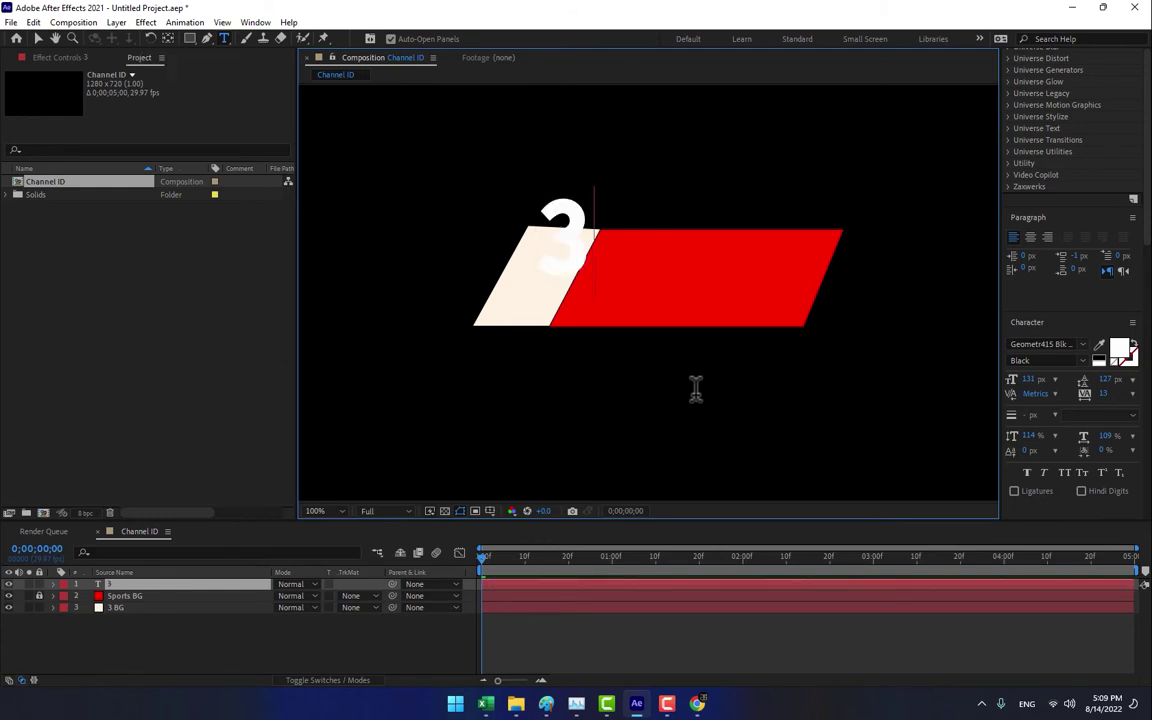
click(37, 38)
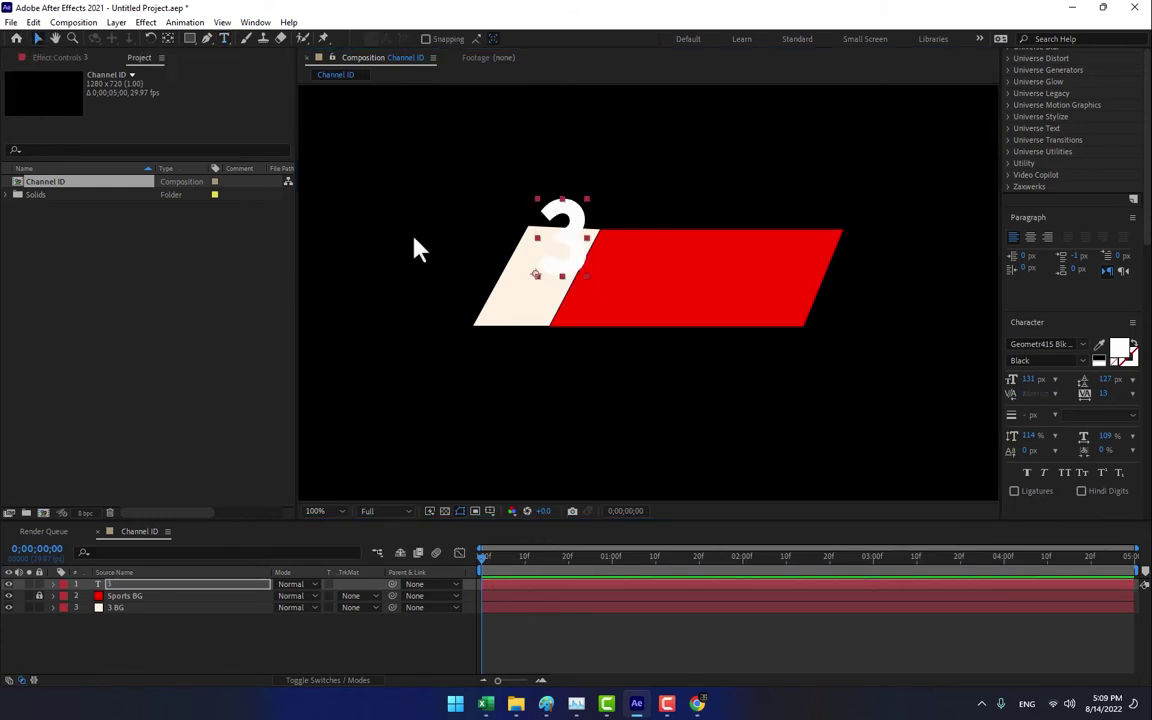
drag(565, 255, 540, 287)
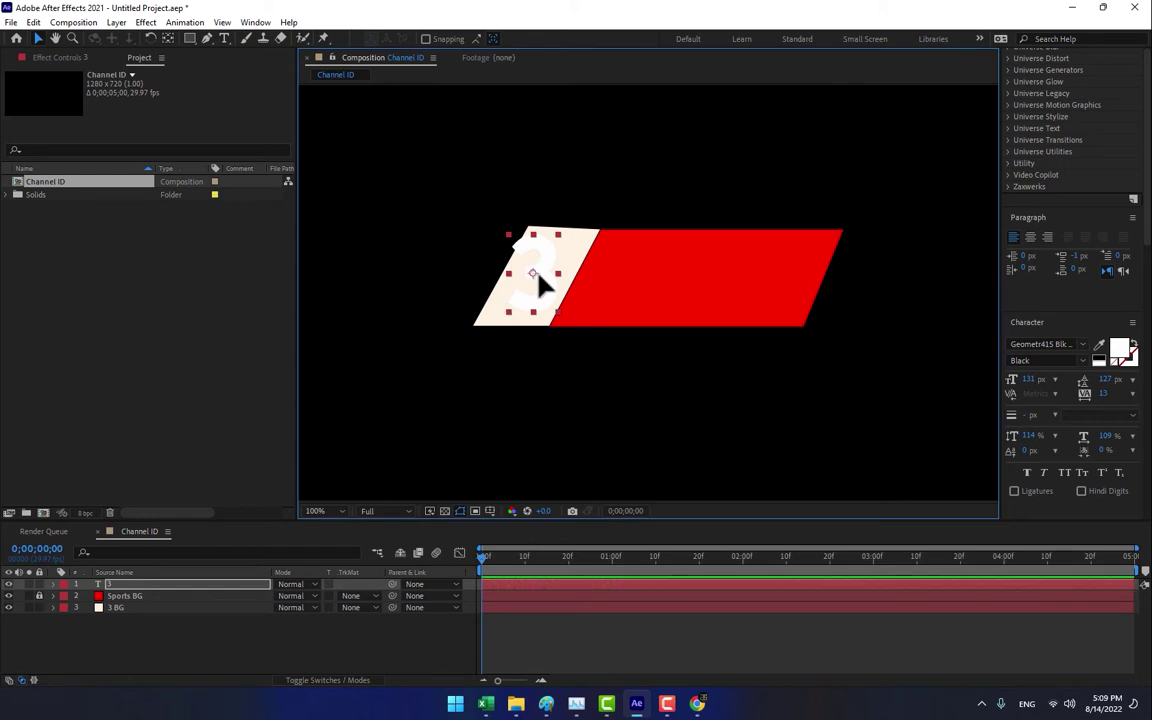
- Rotate the number 3 clockwise to follow the slant of the pale block
key(w)
drag(540, 287, 538, 312)
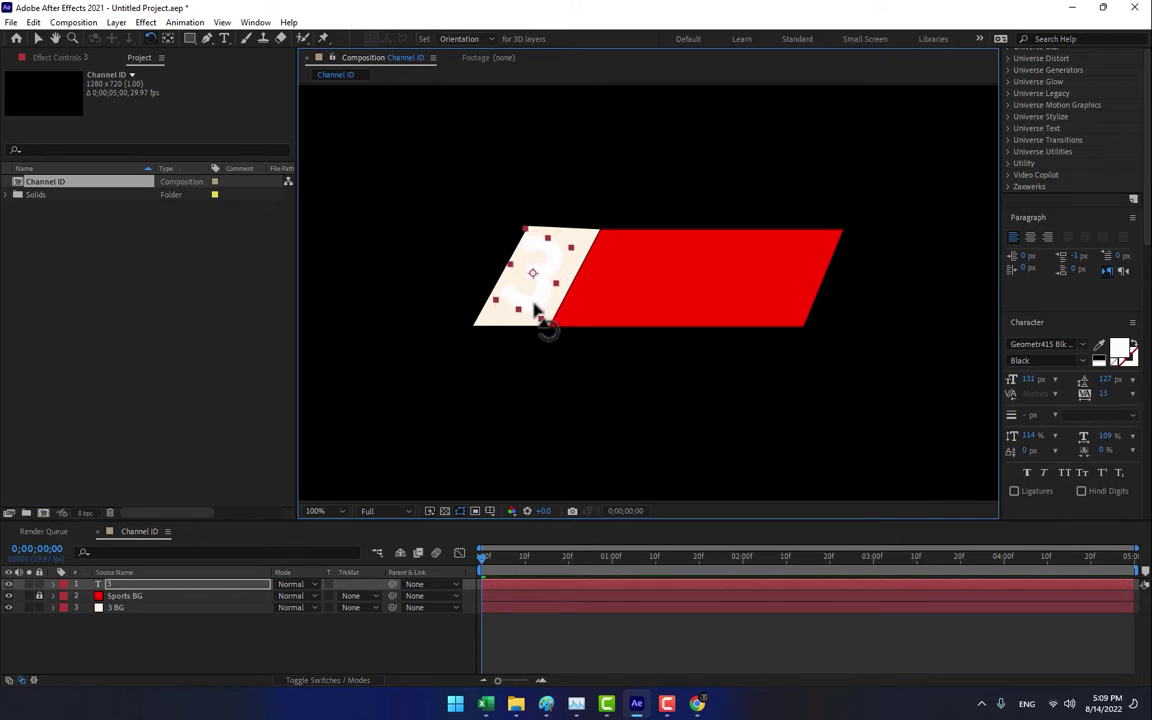
key(v)
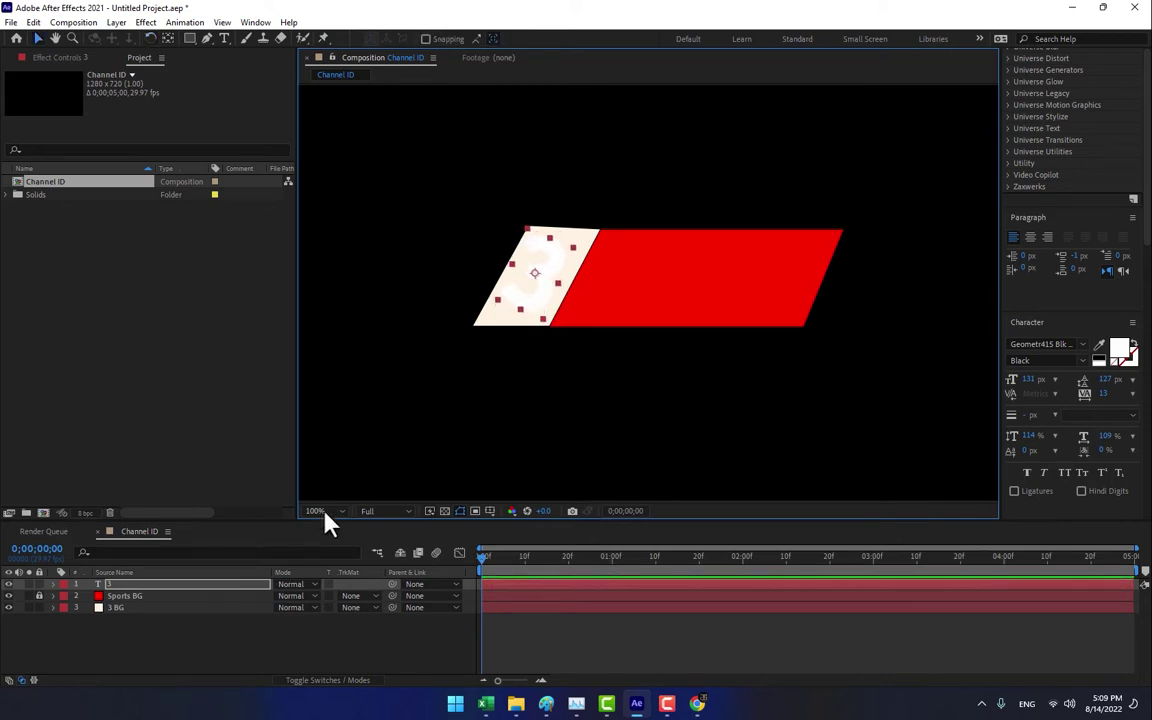
- Duplicate the text layer containing the number 3
click(208, 585)
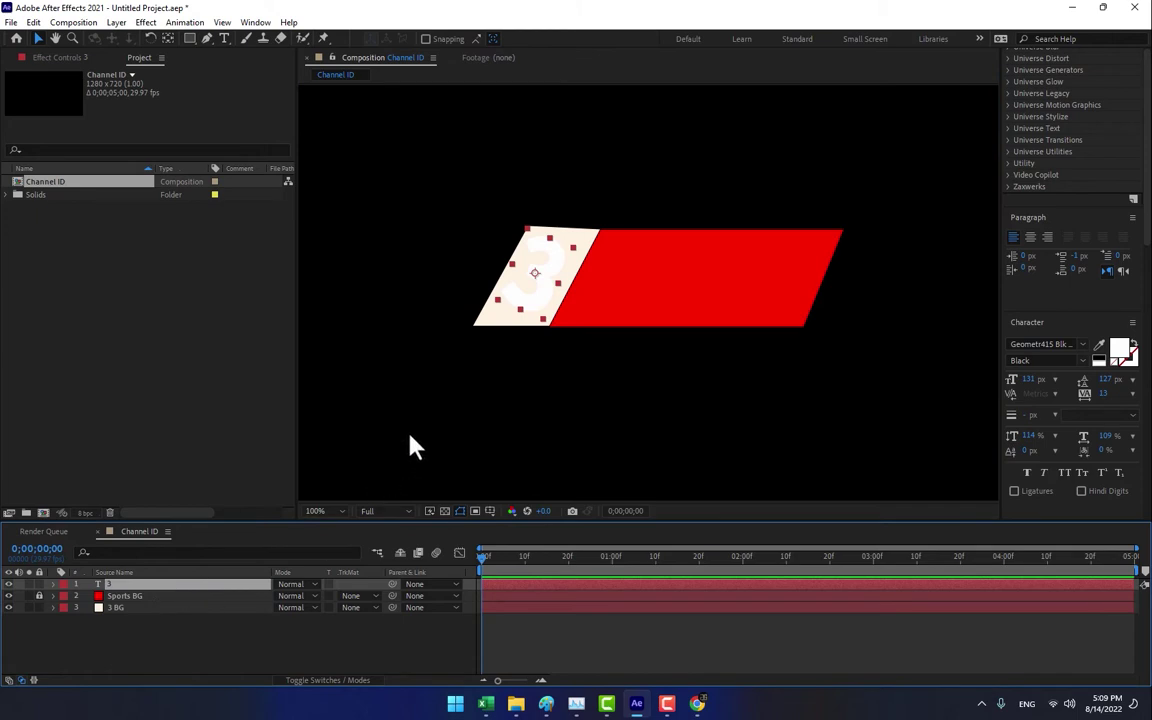
key(ctrl+d)
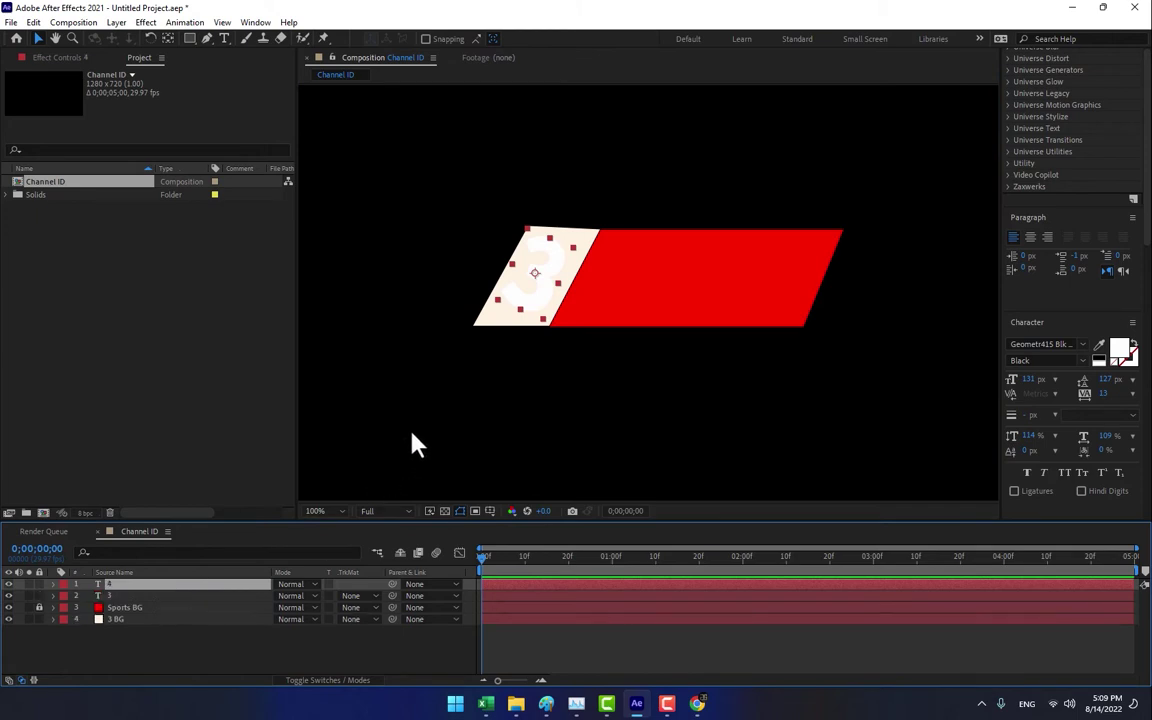
- Move the duplicated number 3 onto the red block and rotate it nearly upright
drag(548, 321, 681, 311)
key(w)
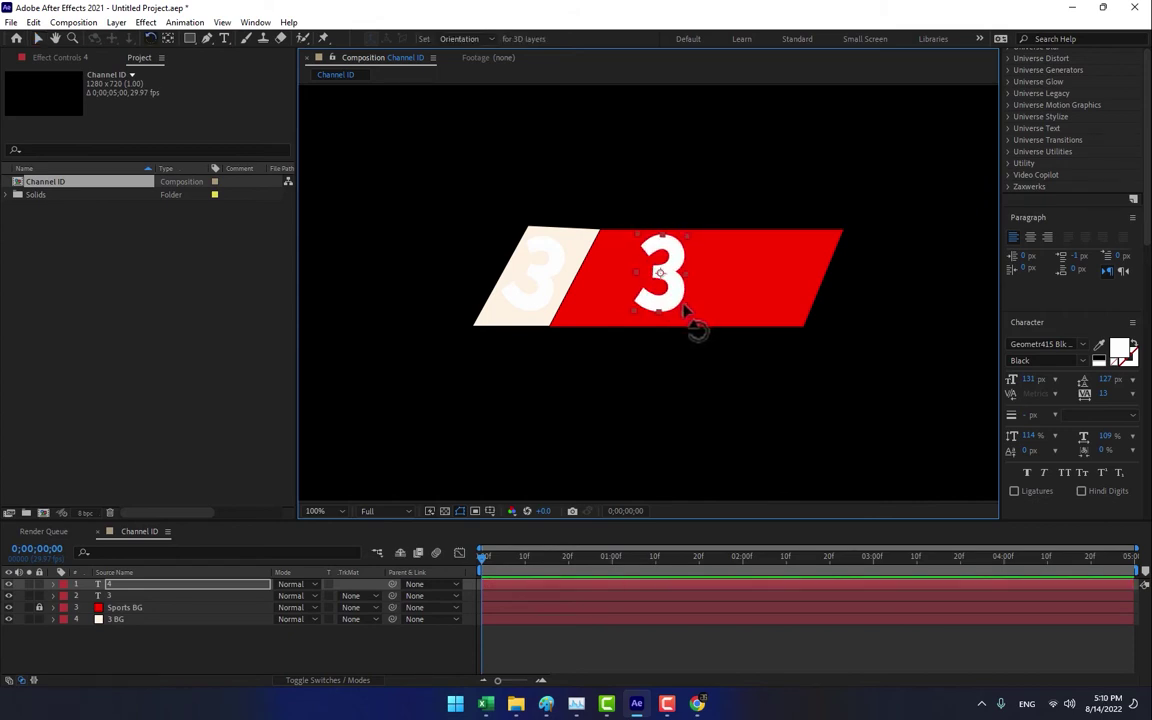
- Replace the duplicated text with "Sports" and shift it toward the pale block
key(t)
key(ctrl+t)
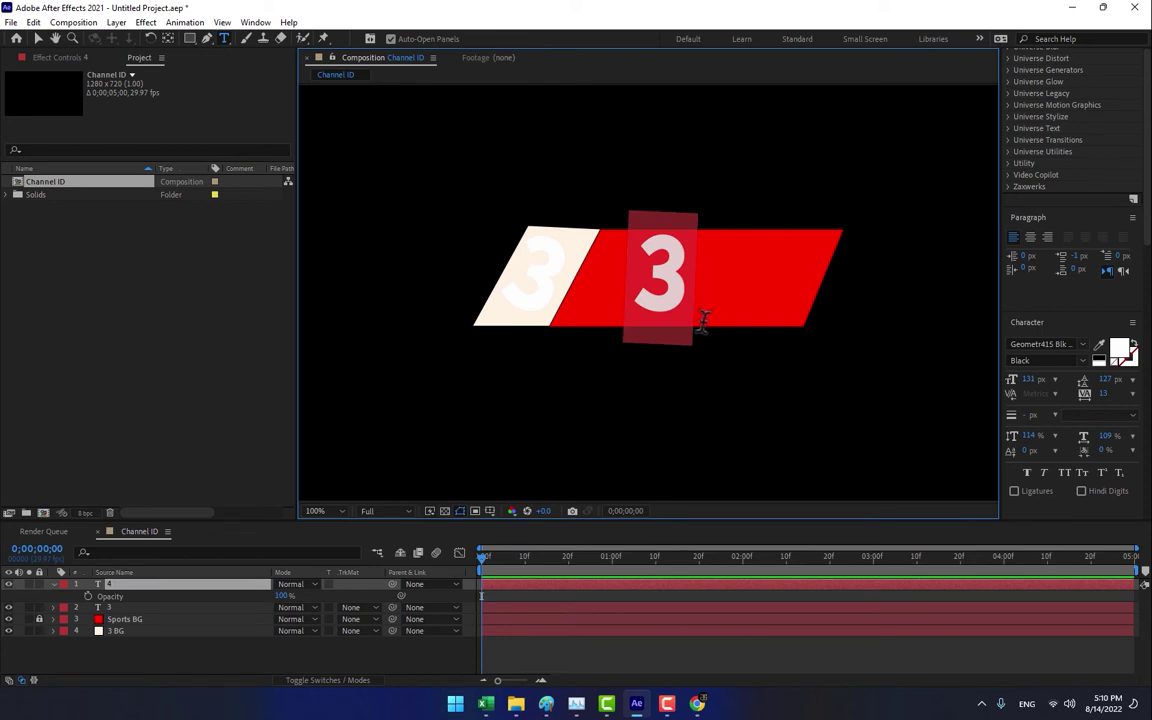
text(Sports)
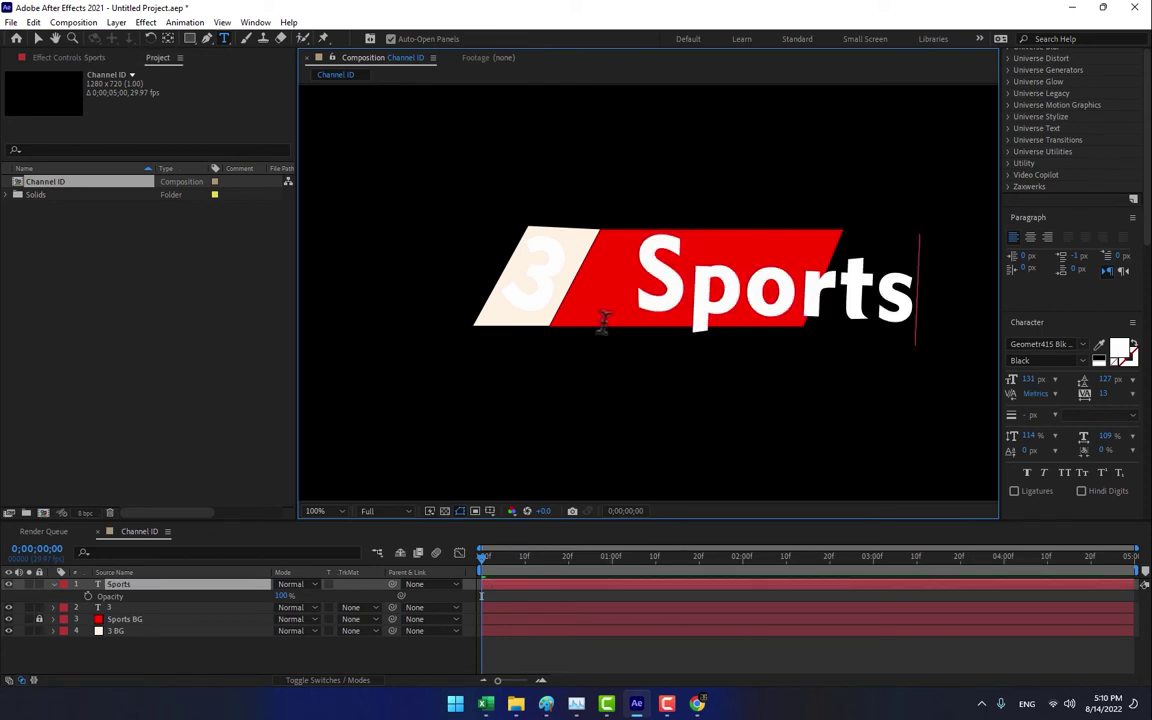
click(38, 38)
drag(769, 287, 690, 275)
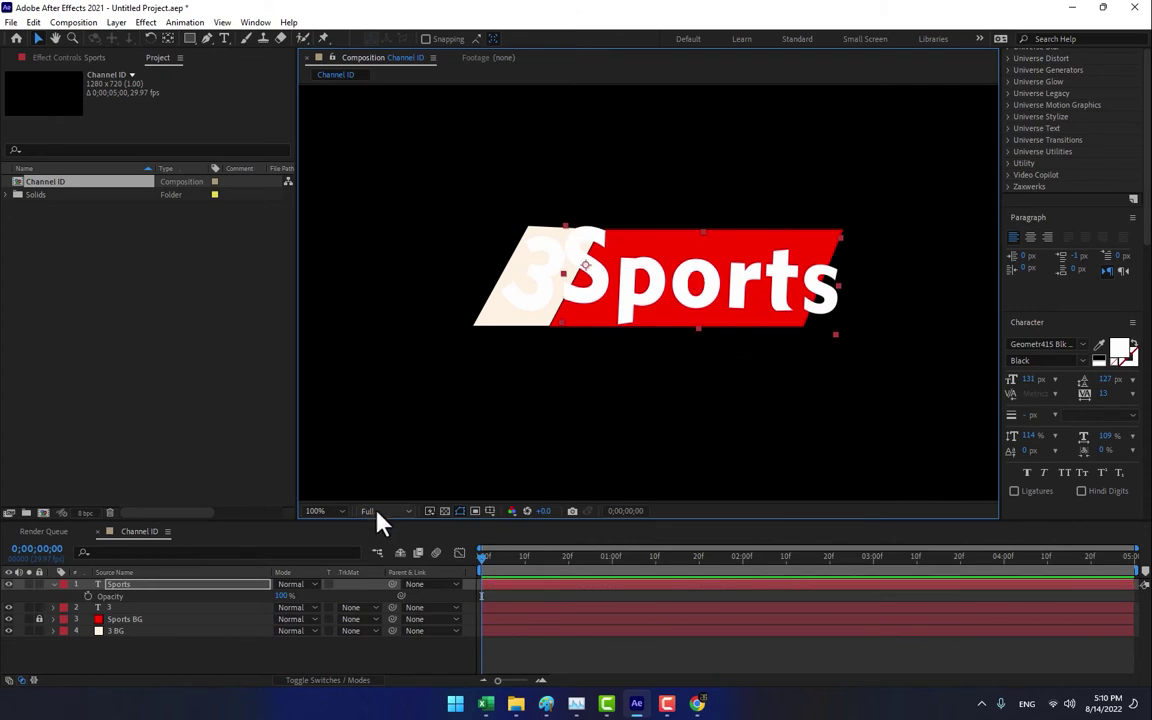
- Reduce the Sports text's font size to 97.3 px and position it inside the red block
key(s)
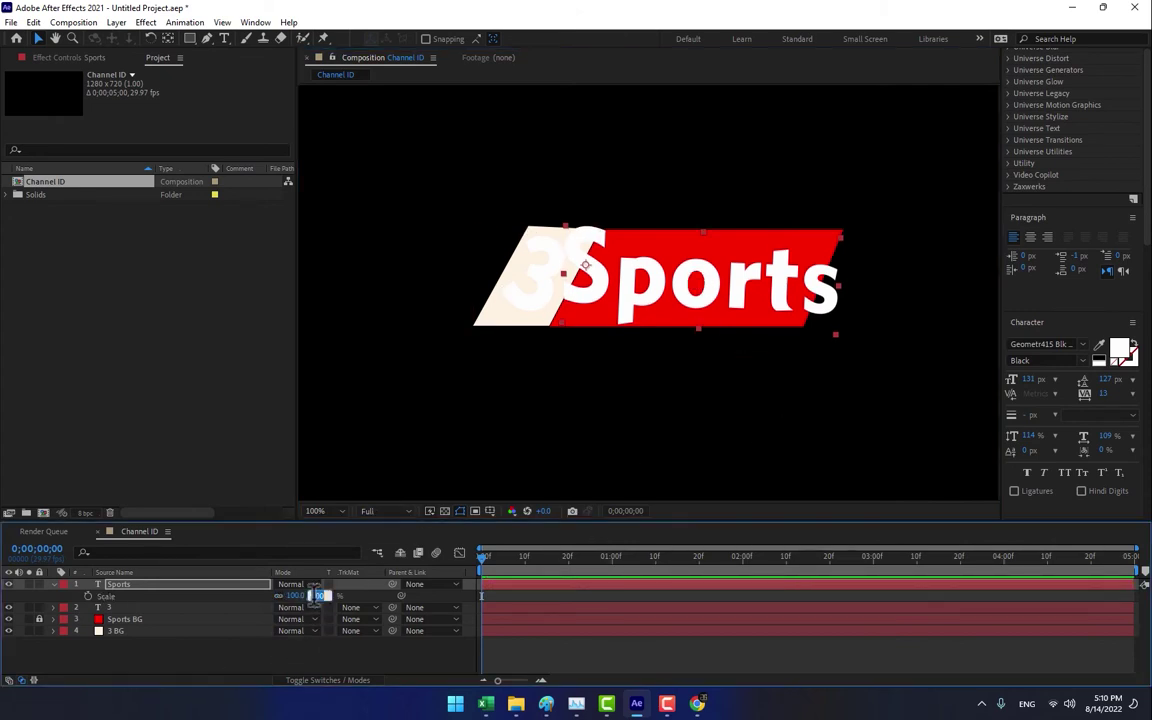
click(283, 648)
click(160, 588)
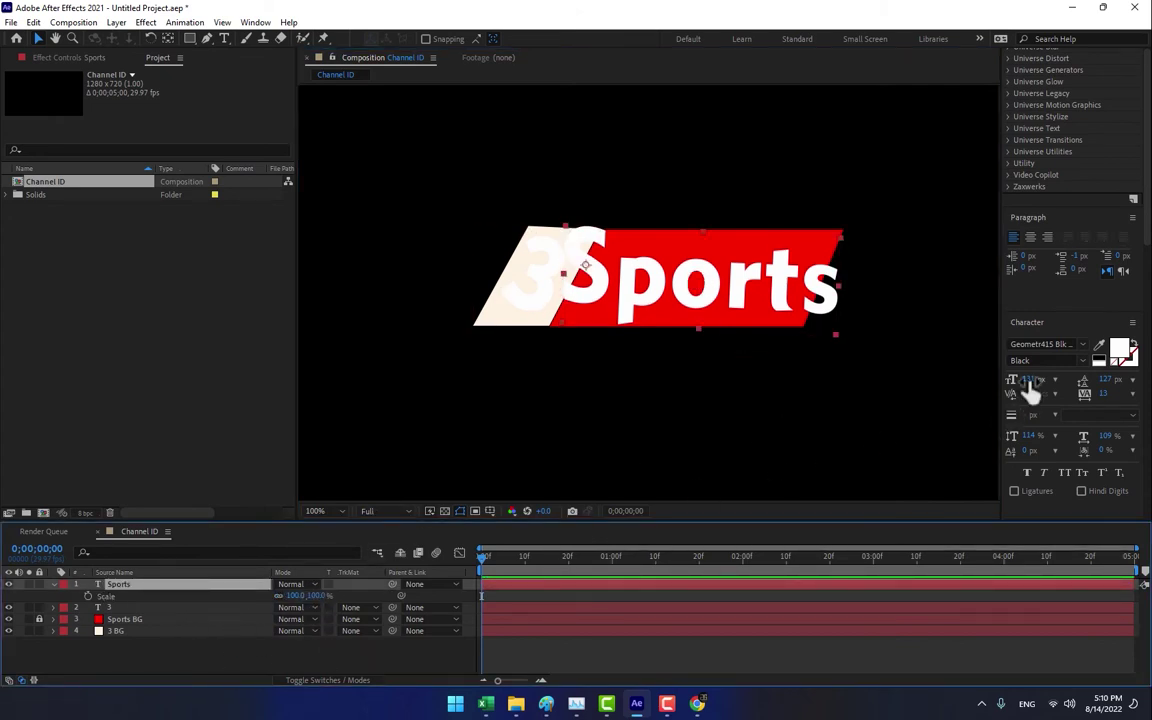
drag(1030, 381, 1030, 403)
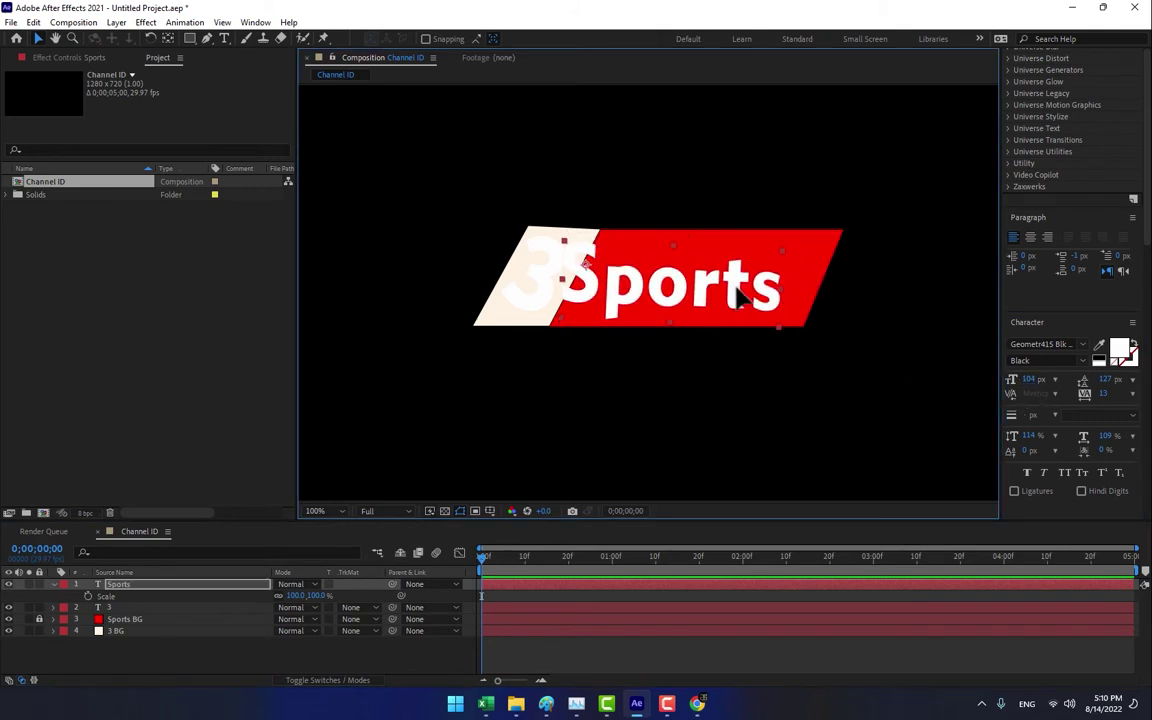
drag(741, 291, 765, 290)
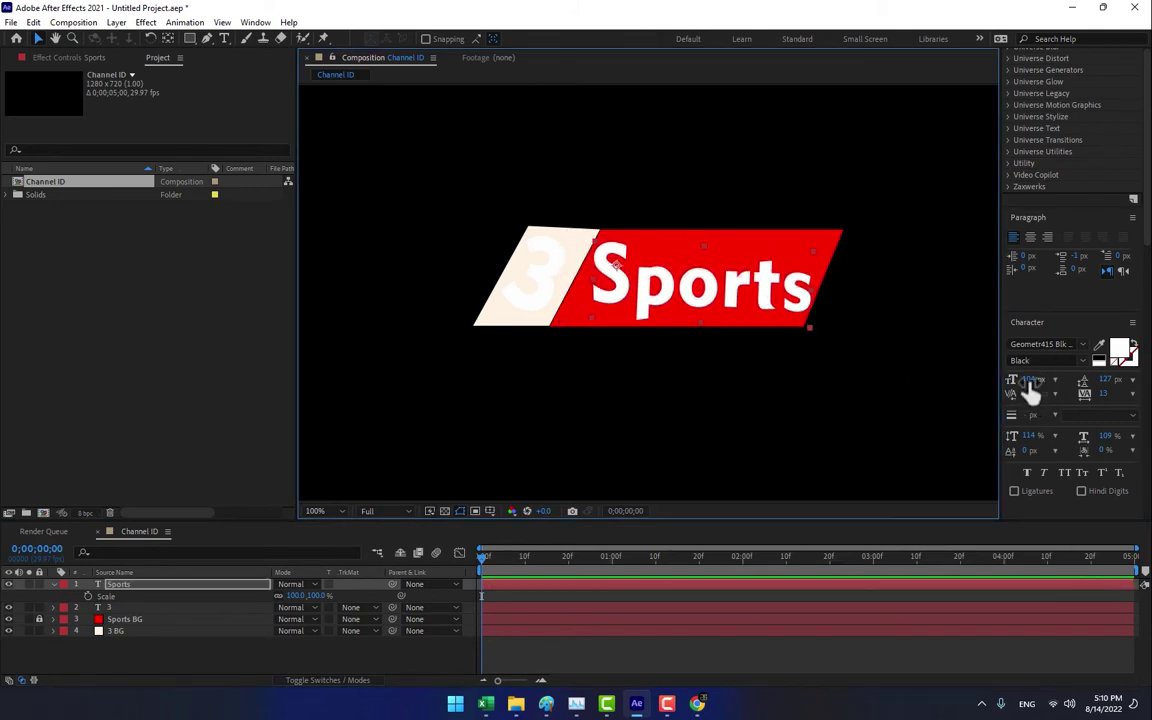
drag(1030, 381, 1008, 411)
click(765, 288)
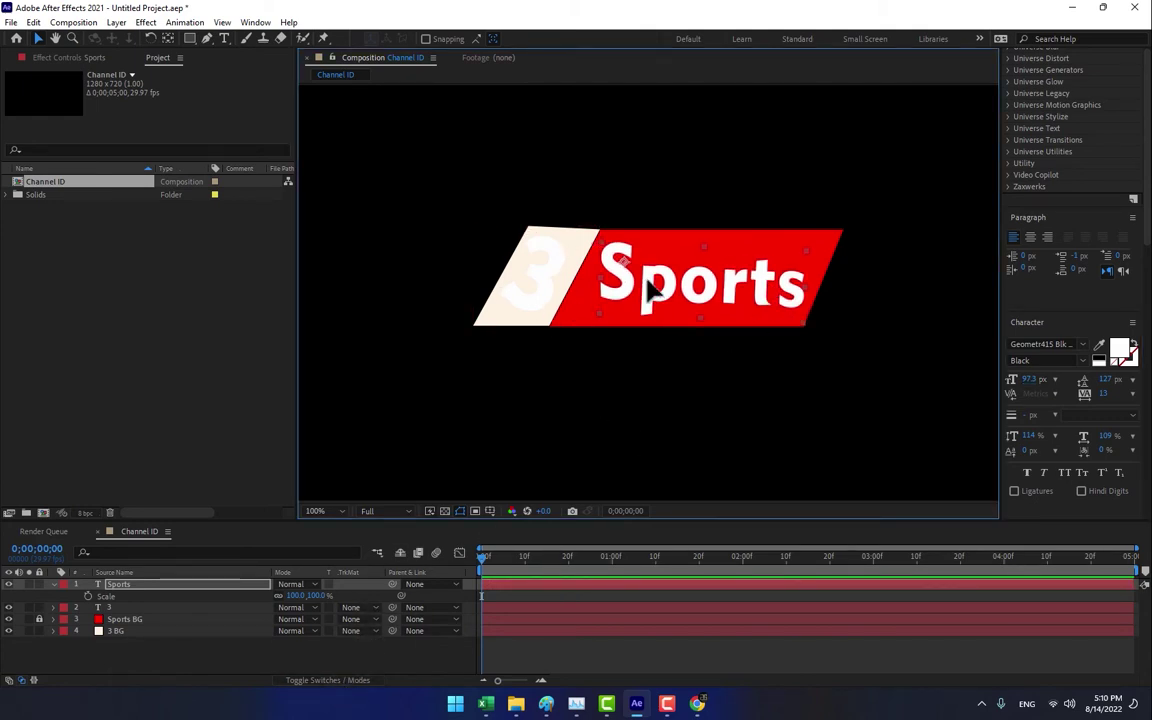
- Create a new red 1280 x 720 px solid named "Elemtn 3D"
click(388, 668)
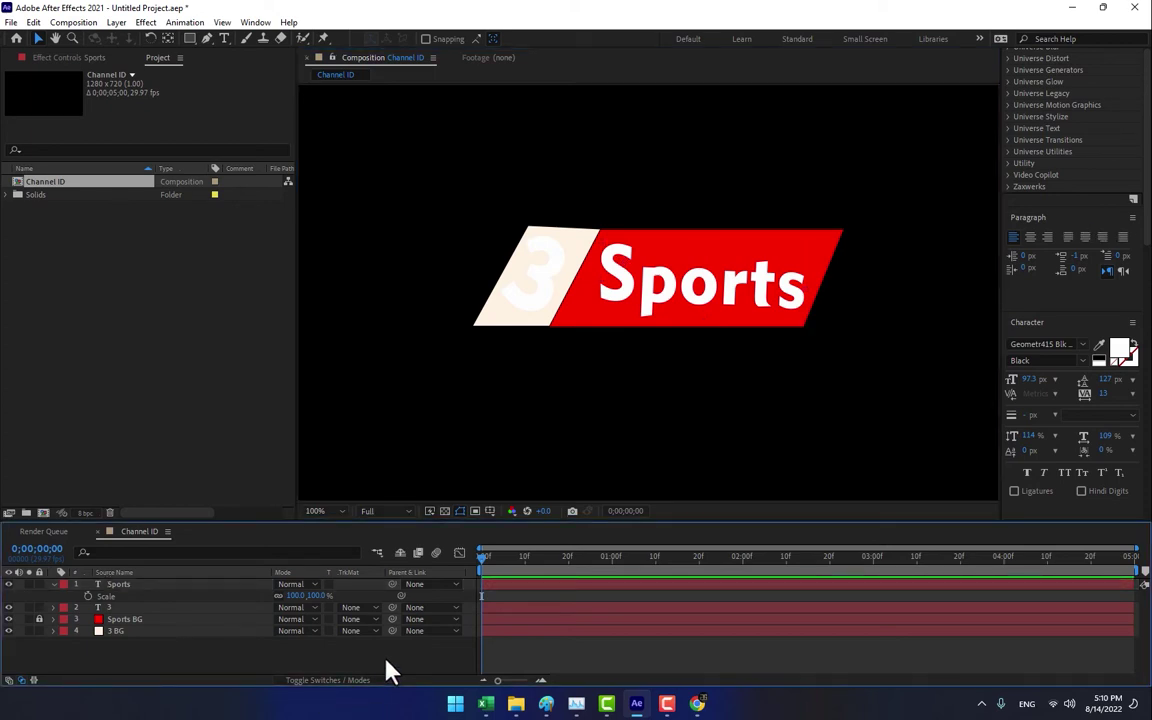
key(ctrl+y)
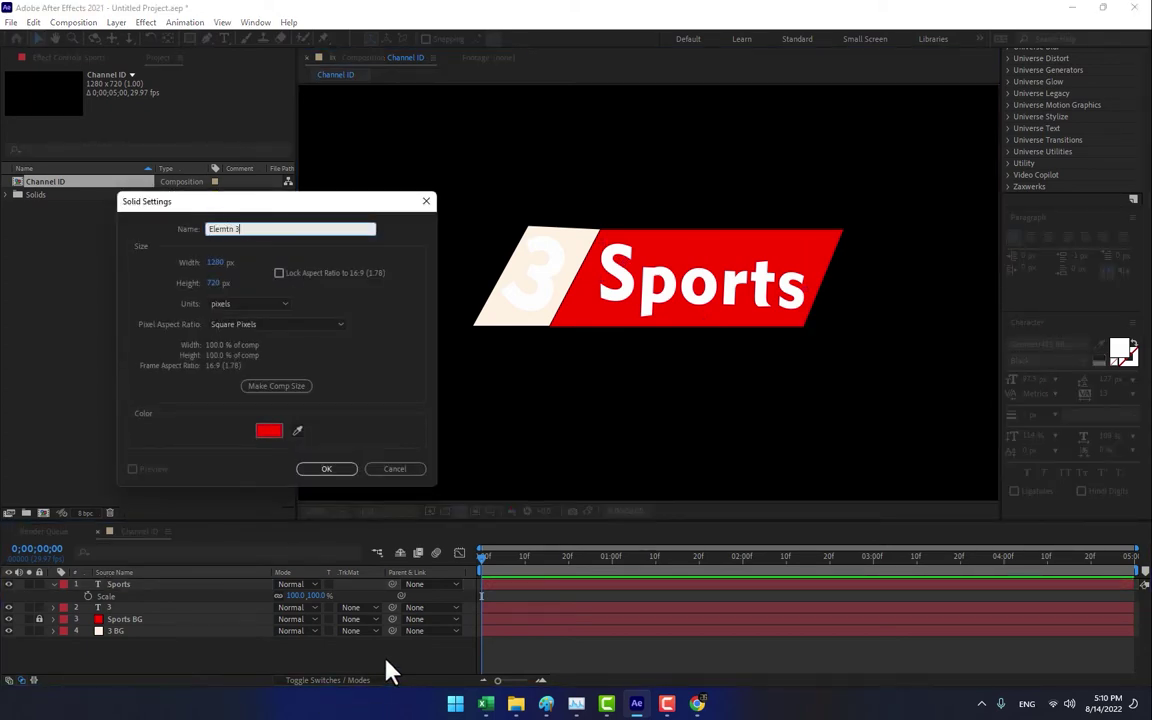
text(Elemtn 3D)
key(Return)
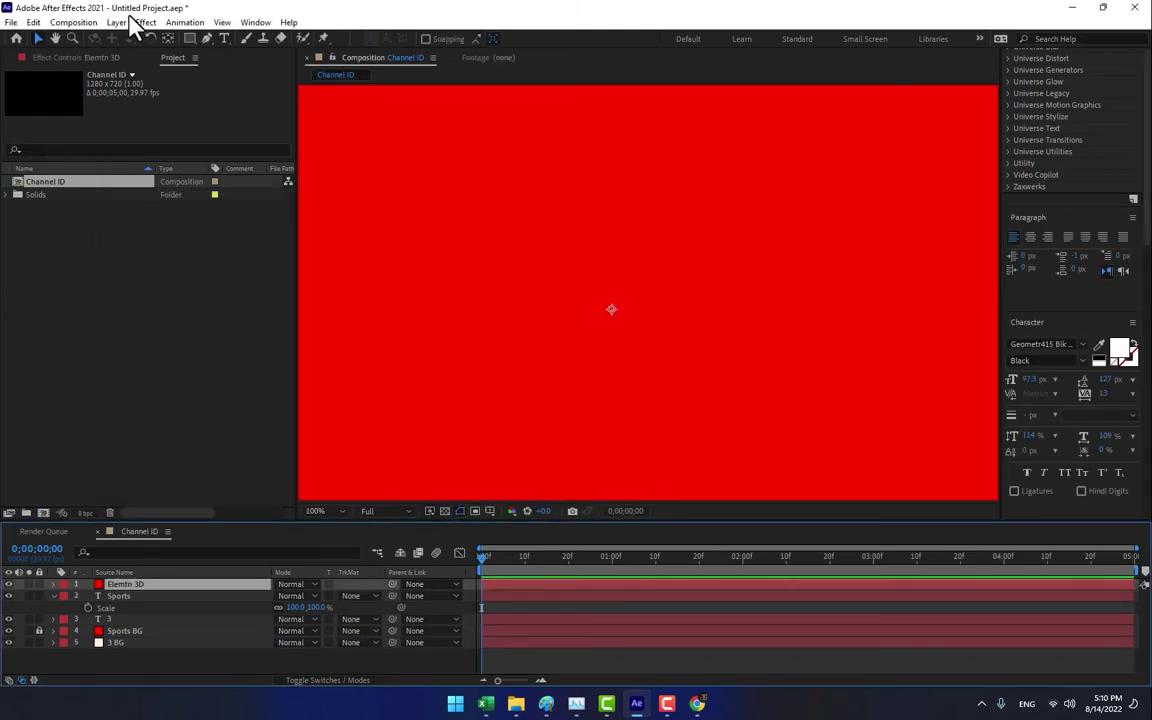
- Apply the Video Copilot Element effect to the Elemtn 3D solid
click(146, 22)
mouse_move(182, 665)
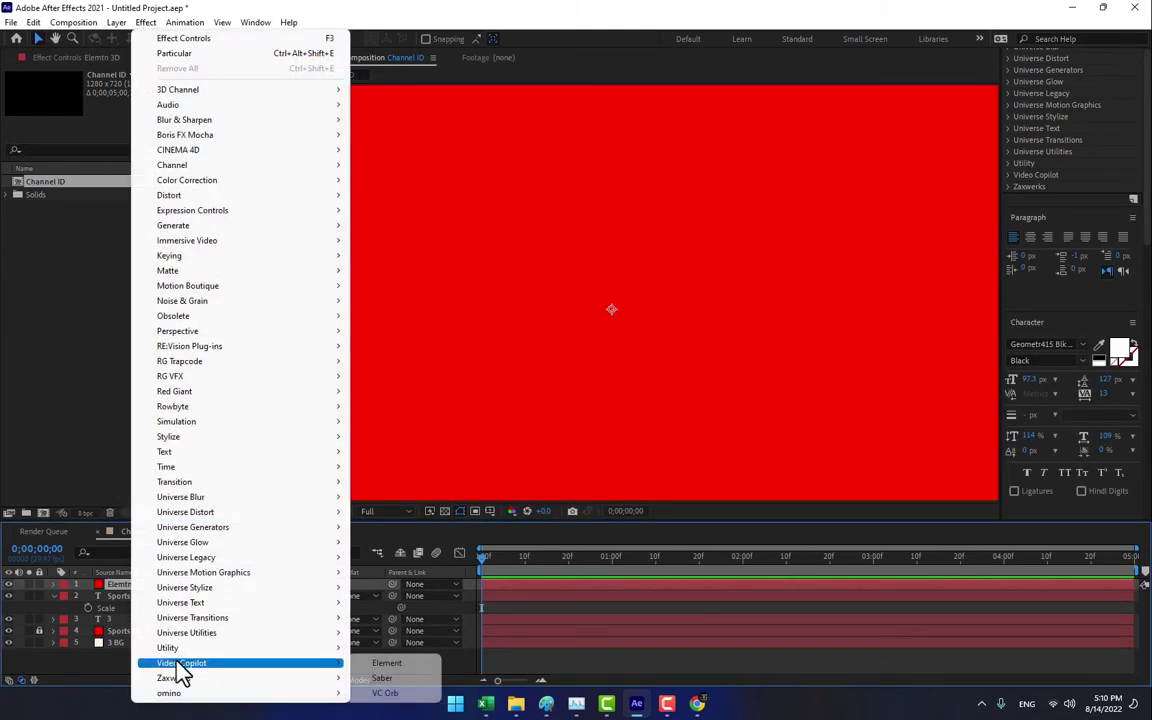
click(403, 663)
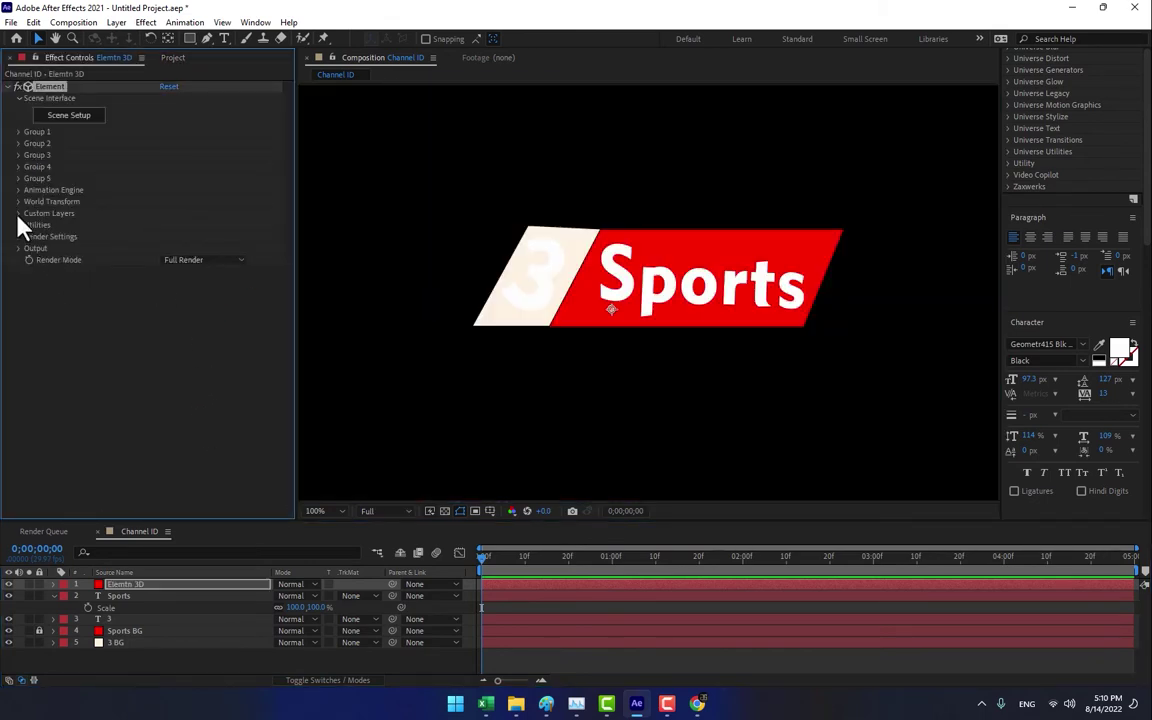
- Assign 3 BG, Sports BG, 3 and Sports to Element's custom Path Layers 1 to 4, in that order
click(18, 214)
click(30, 226)
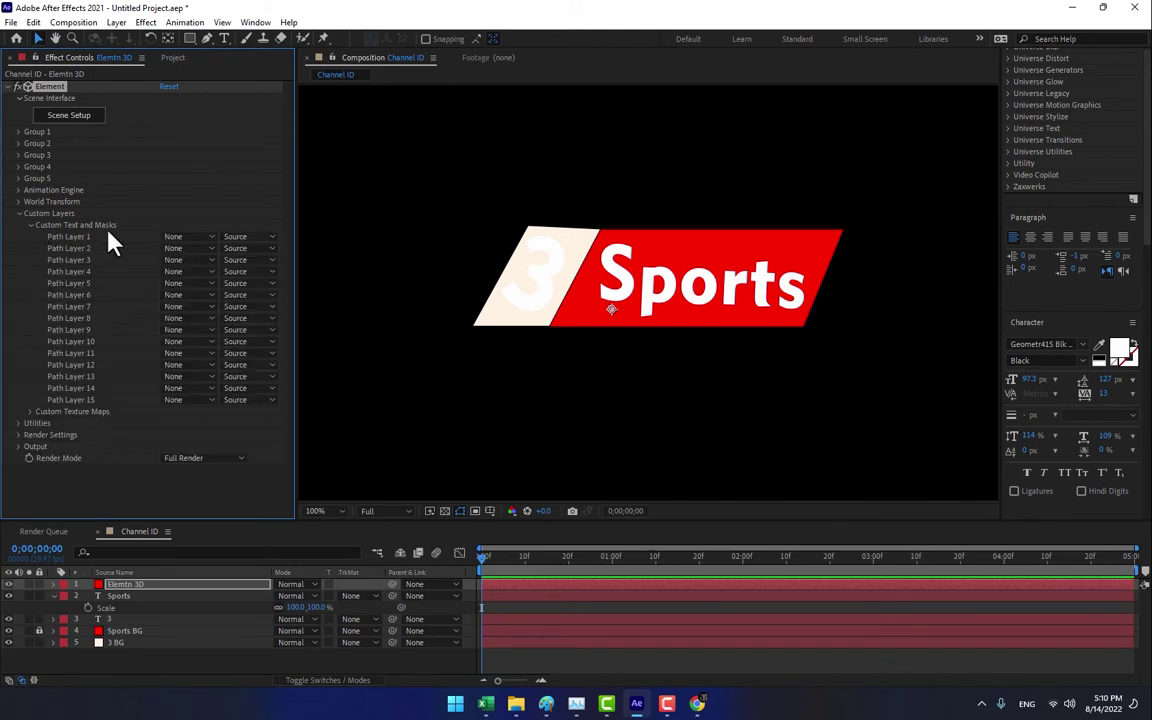
click(188, 237)
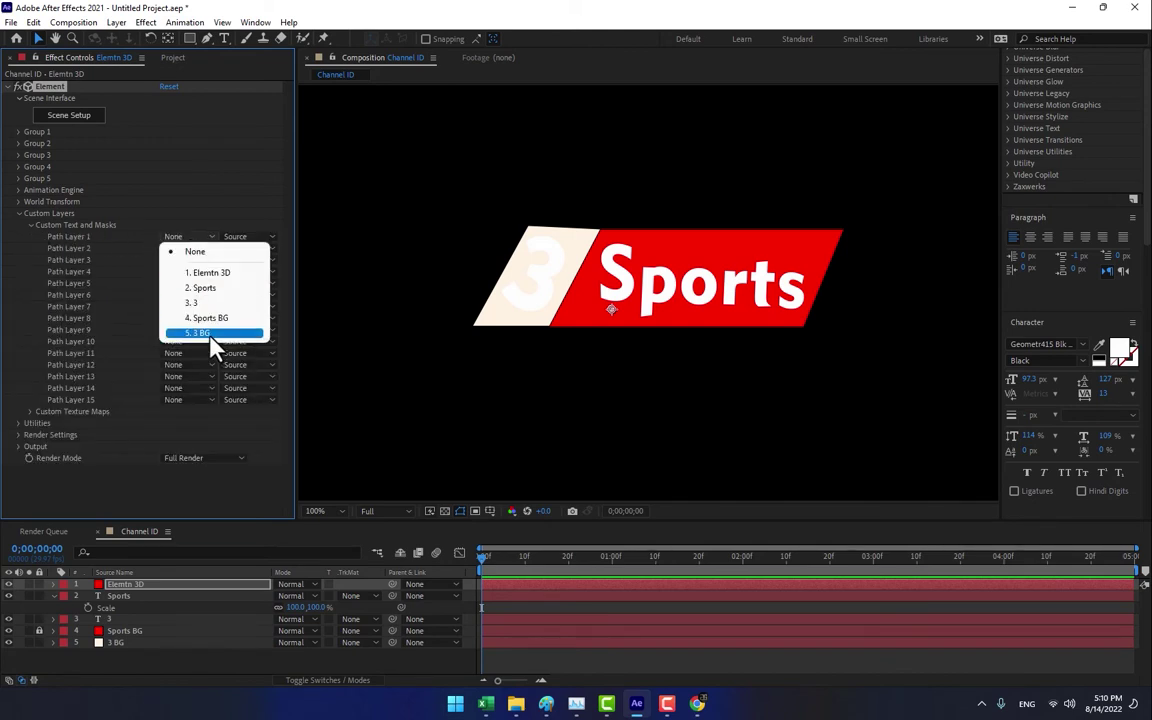
click(211, 336)
click(184, 249)
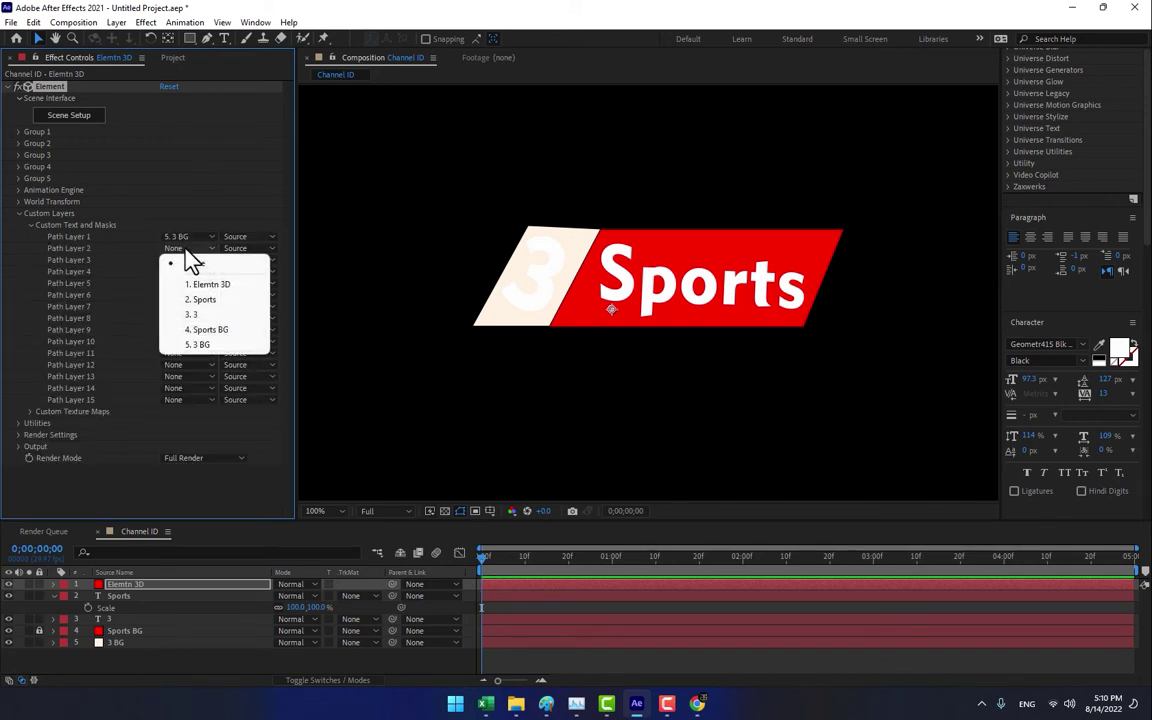
click(222, 334)
click(187, 262)
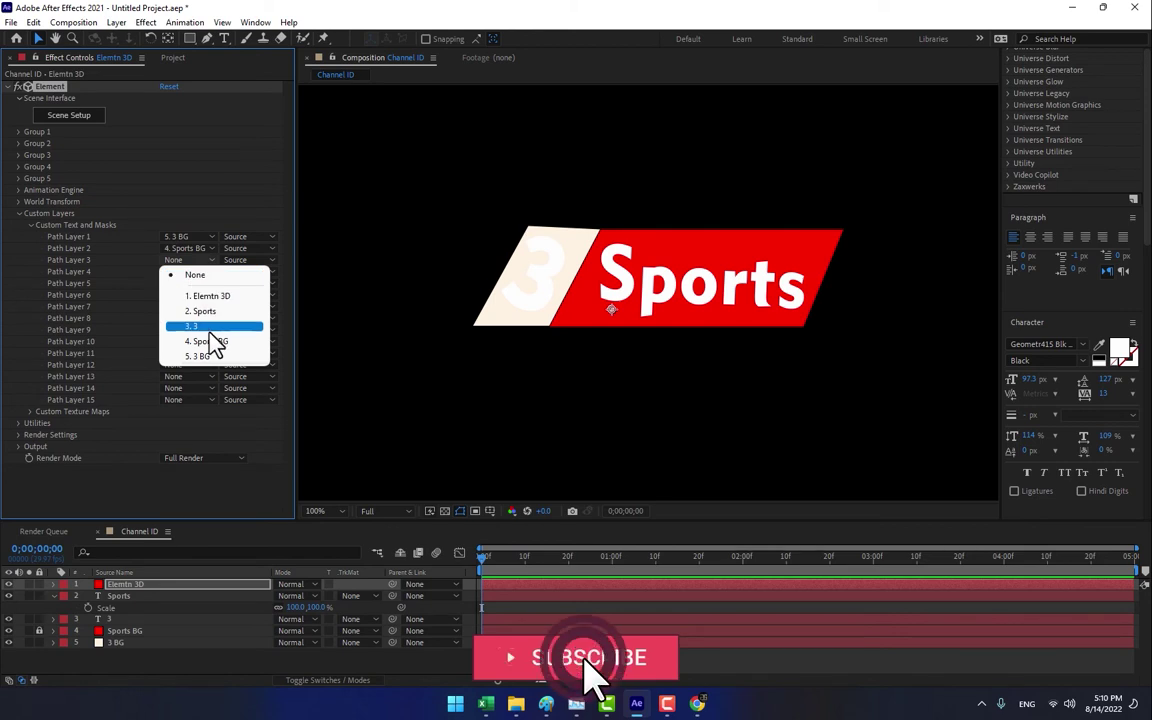
click(205, 326)
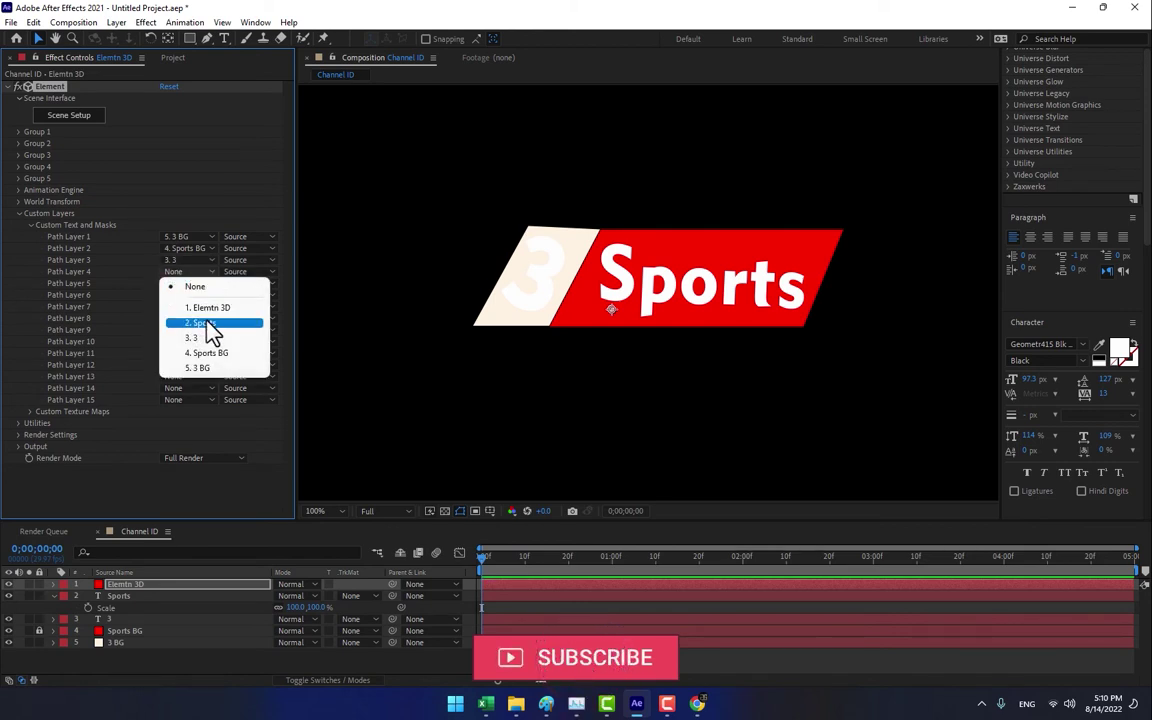
click(208, 322)
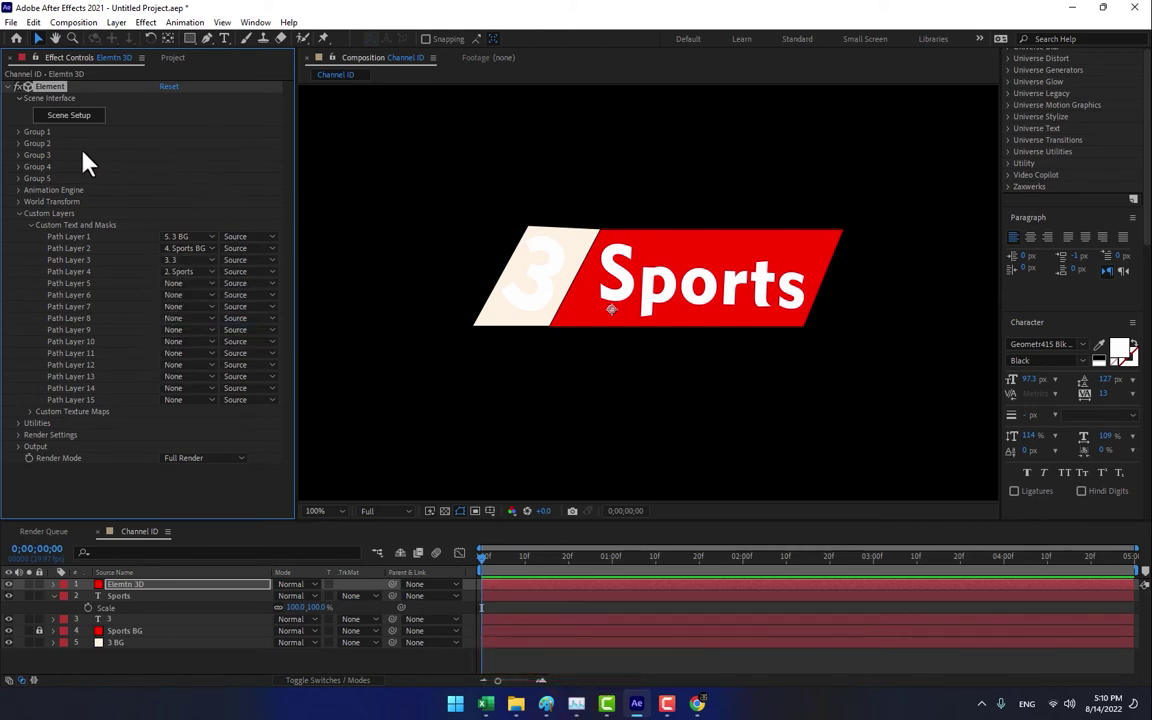
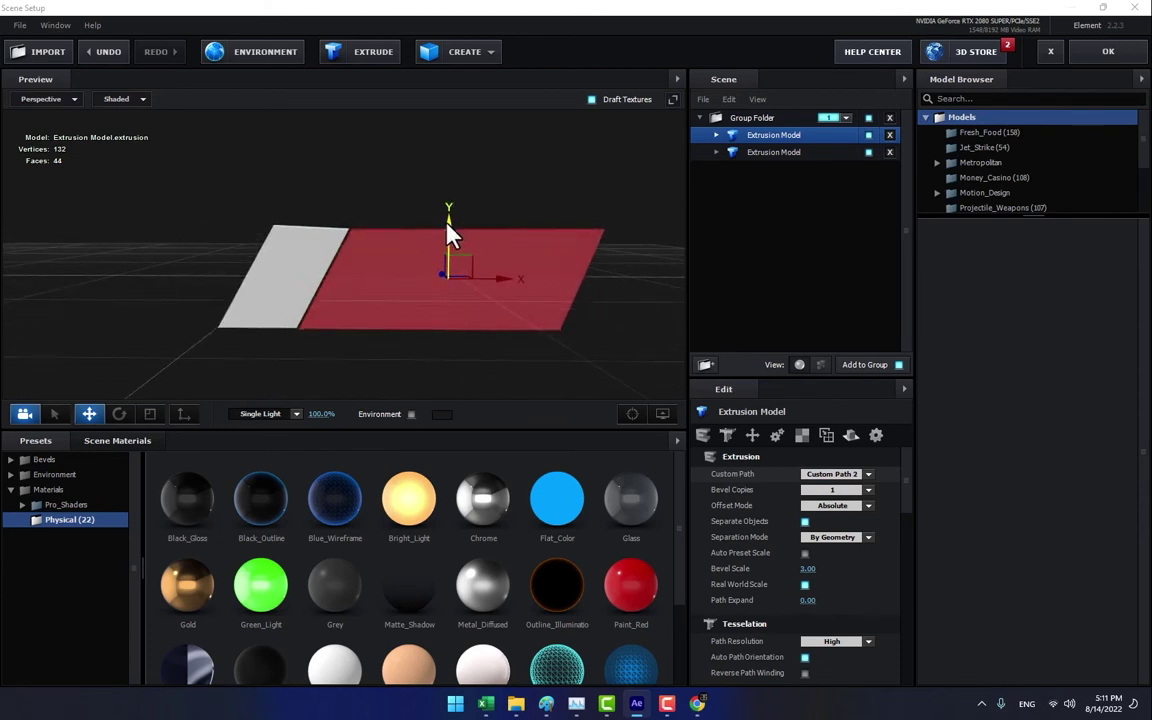
- Duplicate the red extrusion model, set its path to Custom Path 3, and move the number 3 onto the white block
drag(450, 360, 478, 378)
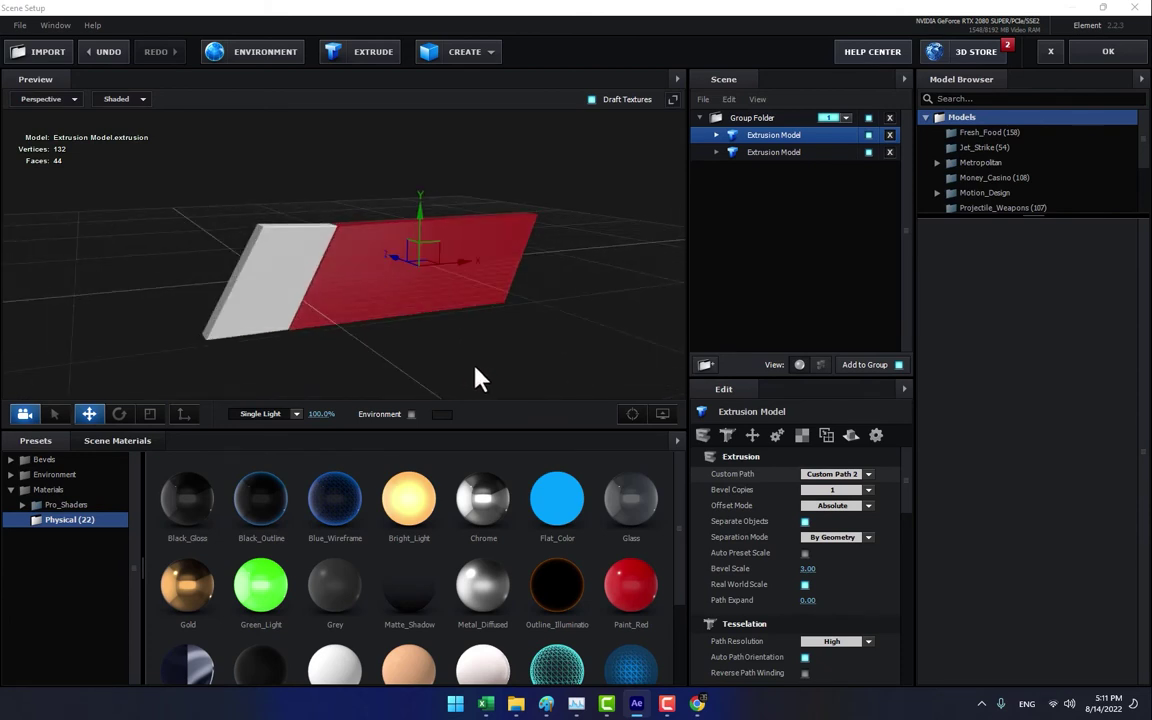
right_click(757, 143)
click(821, 207)
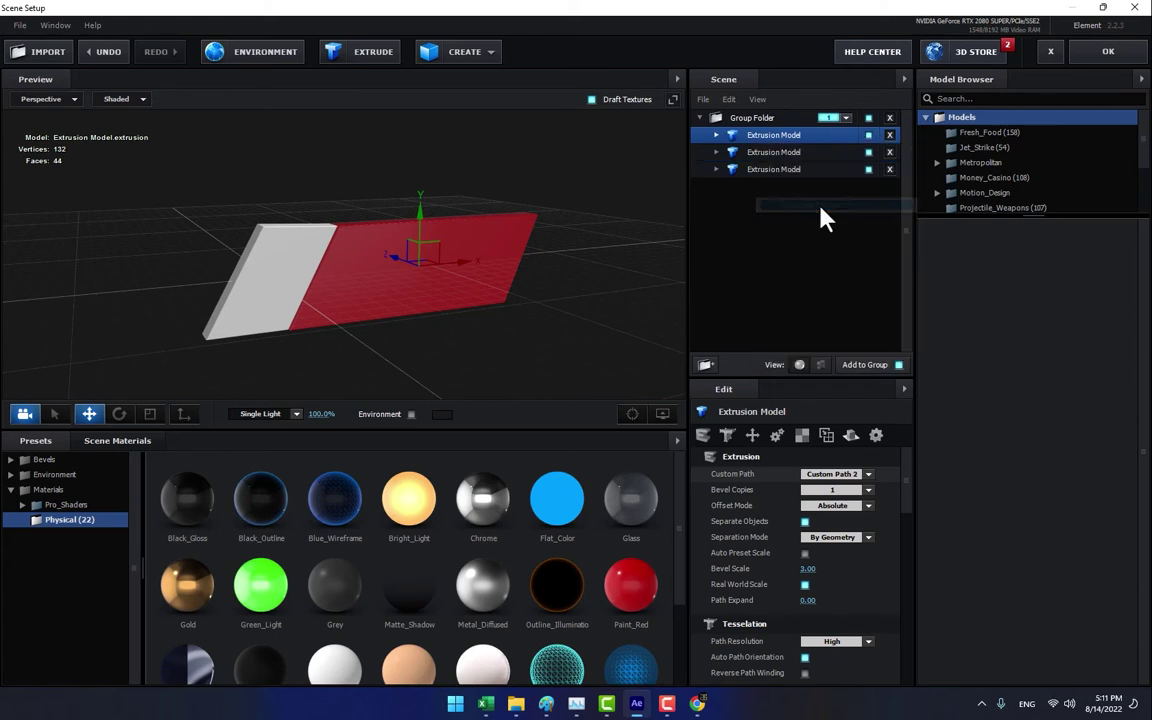
click(864, 478)
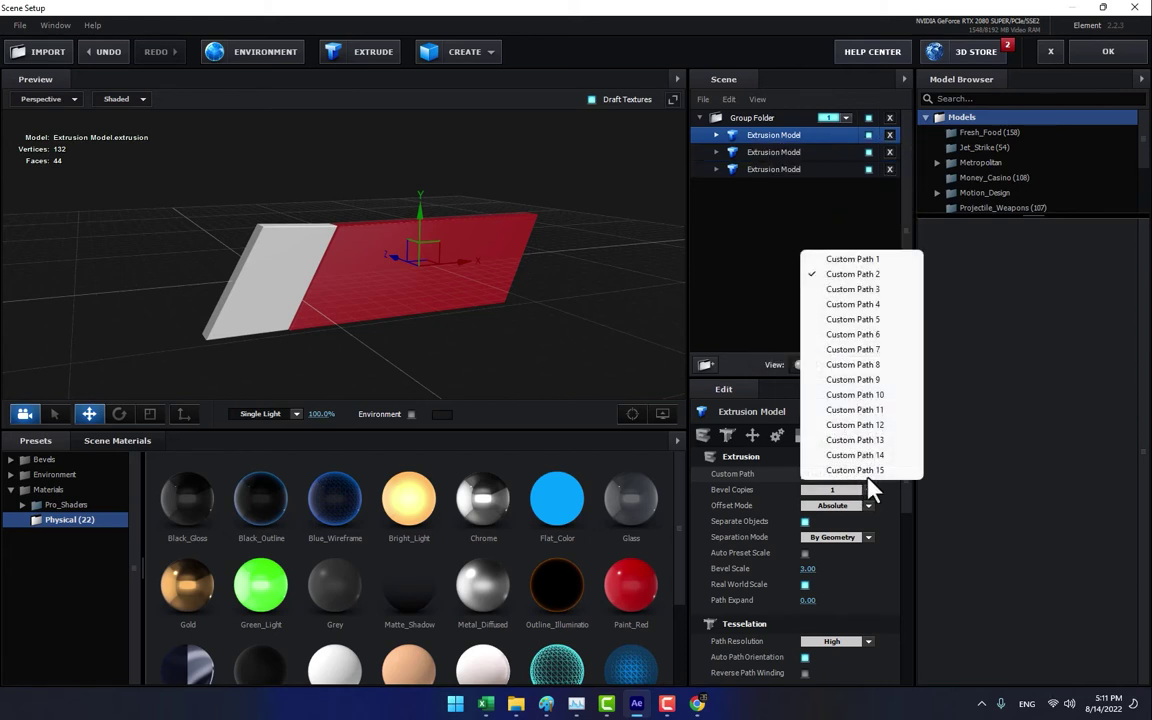
click(866, 302)
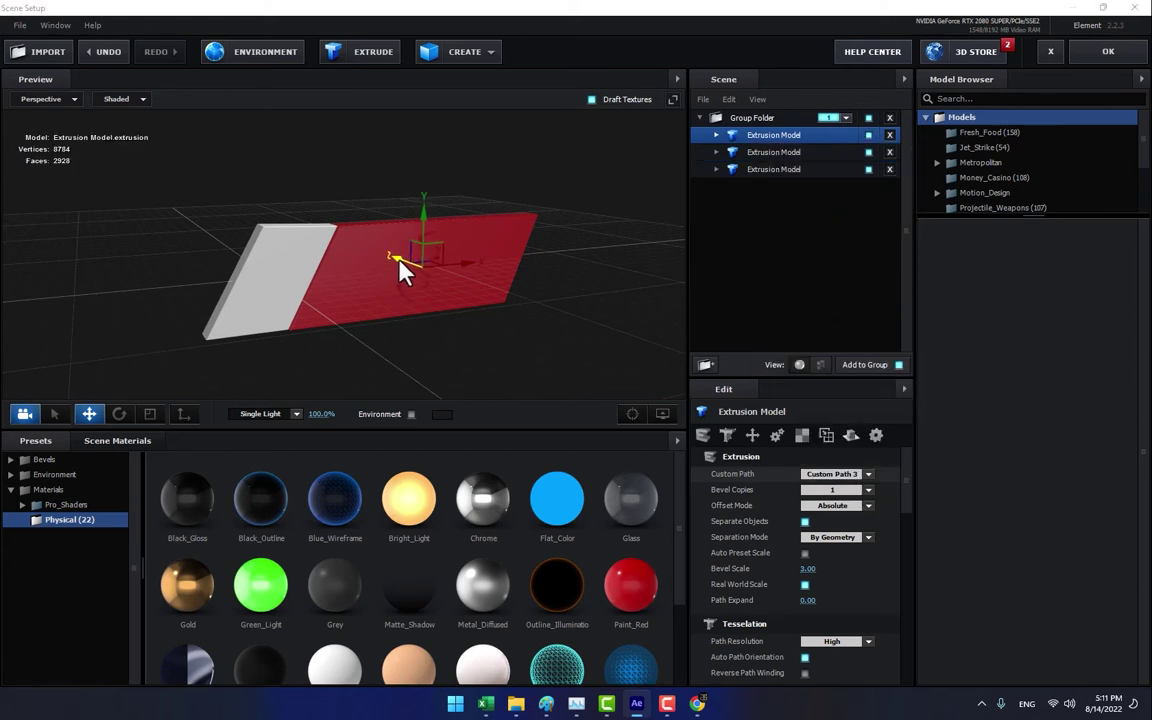
drag(403, 259, 327, 285)
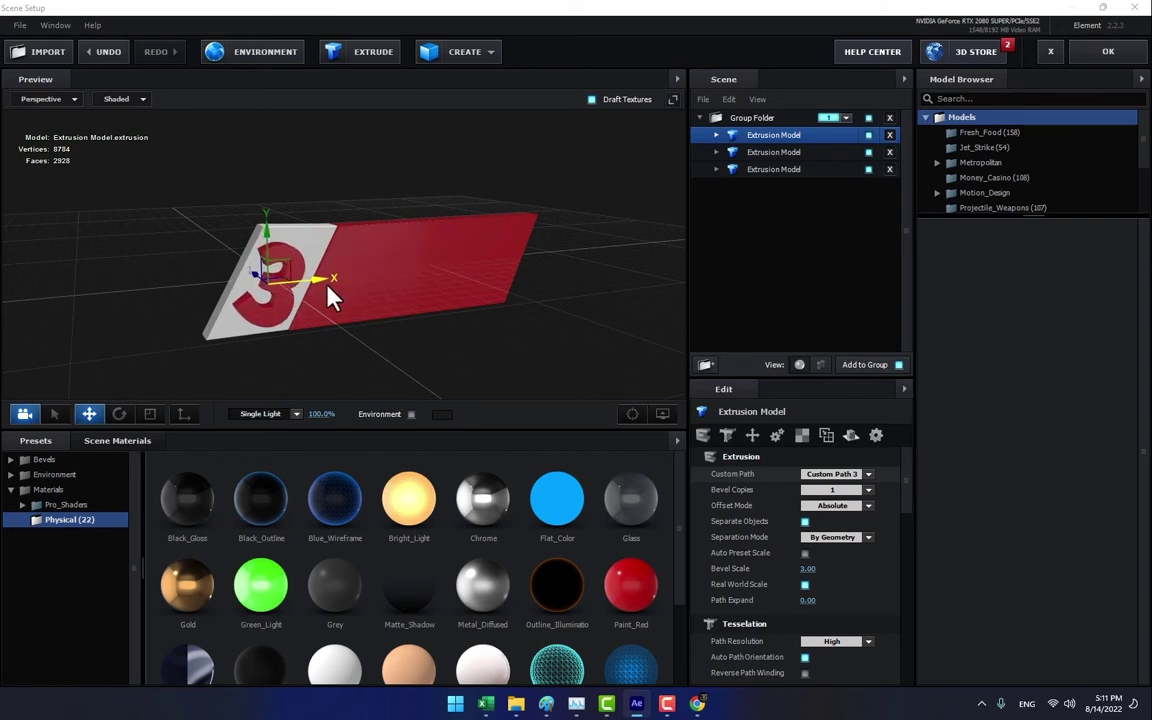
- Duplicate the number 3 extrusion, set its path to Custom Path 4, and move the Sports text onto the red block
right_click(773, 135)
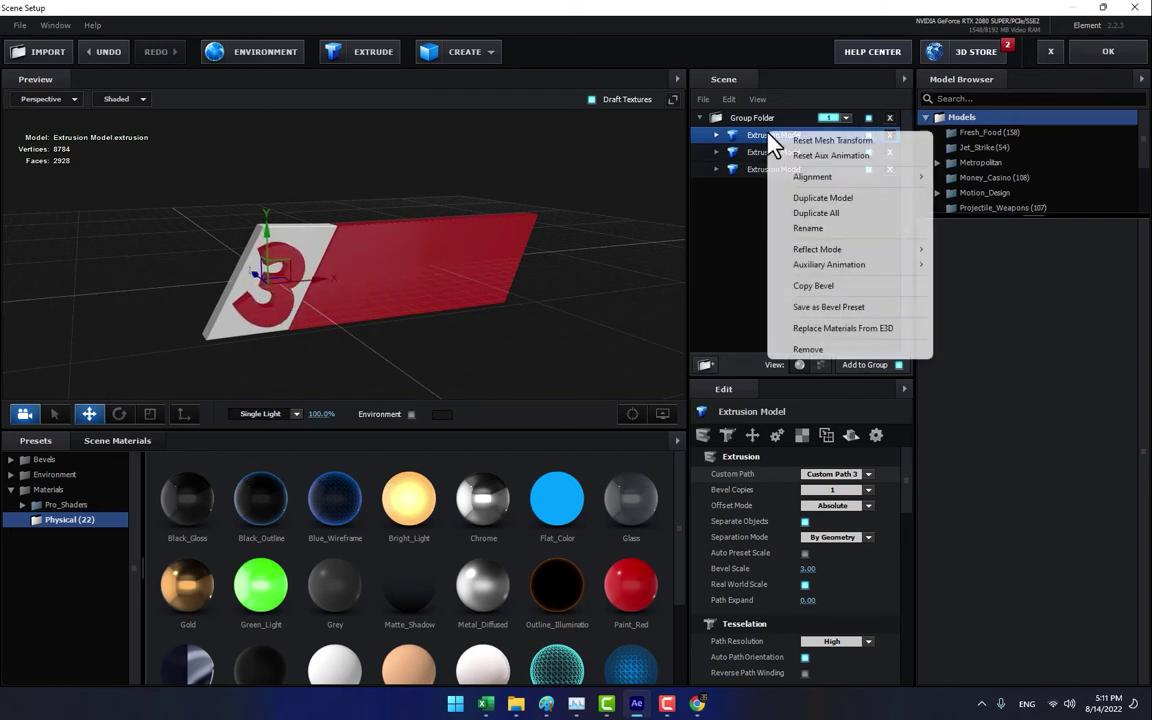
click(815, 197)
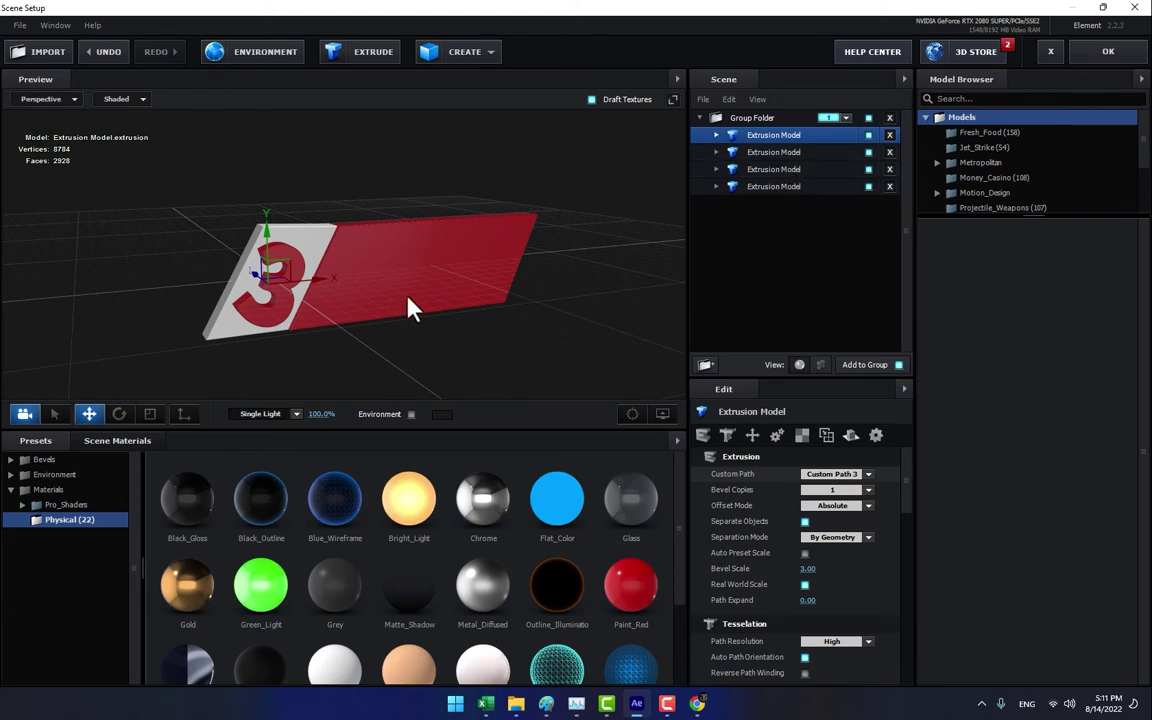
click(868, 476)
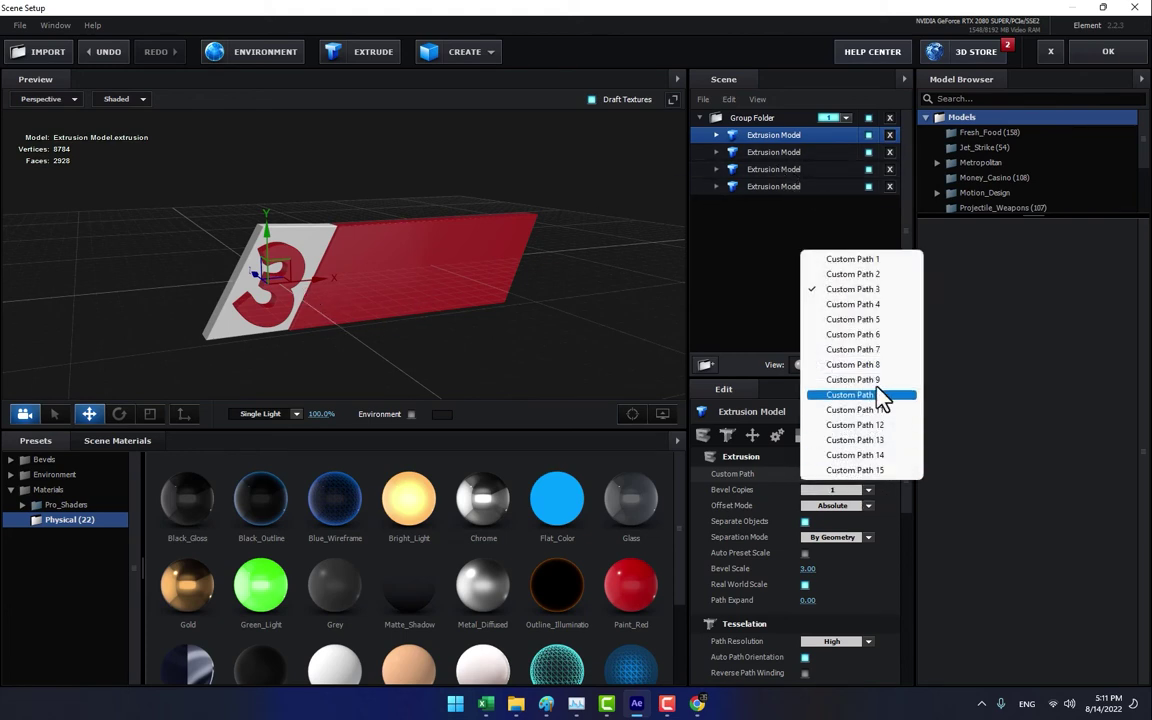
click(875, 303)
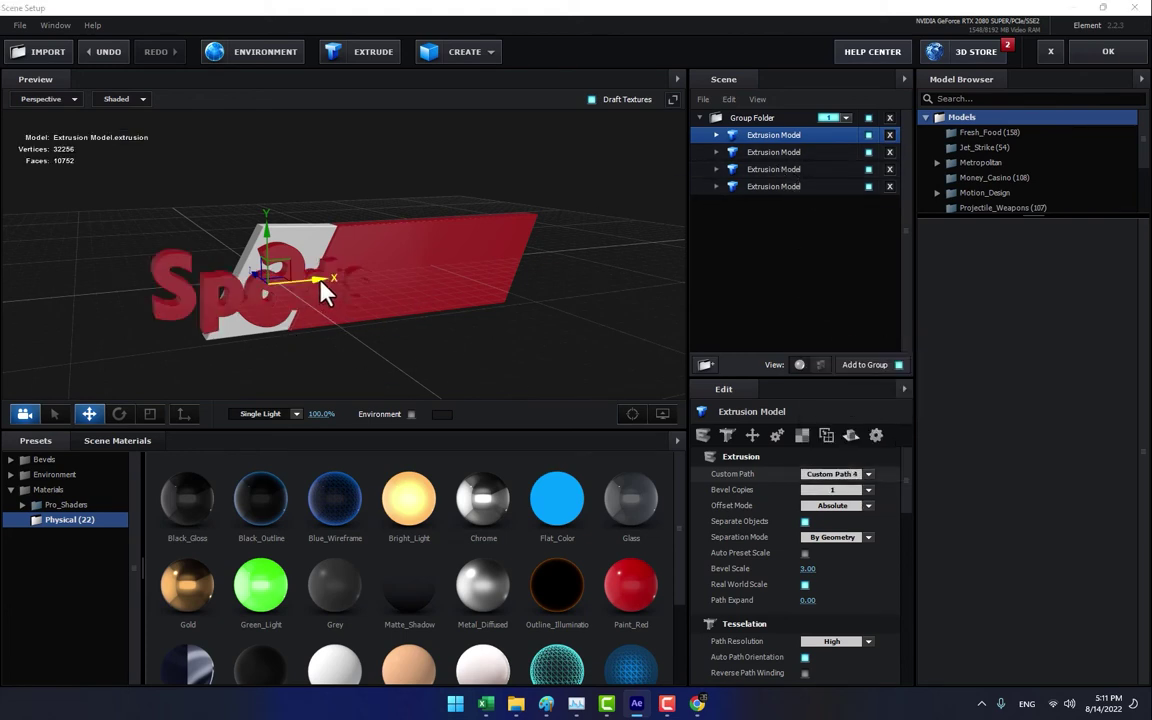
drag(321, 288, 488, 375)
- Apply the Chrome material to the extruded Sports text
drag(483, 497, 782, 151)
drag(496, 329, 528, 376)
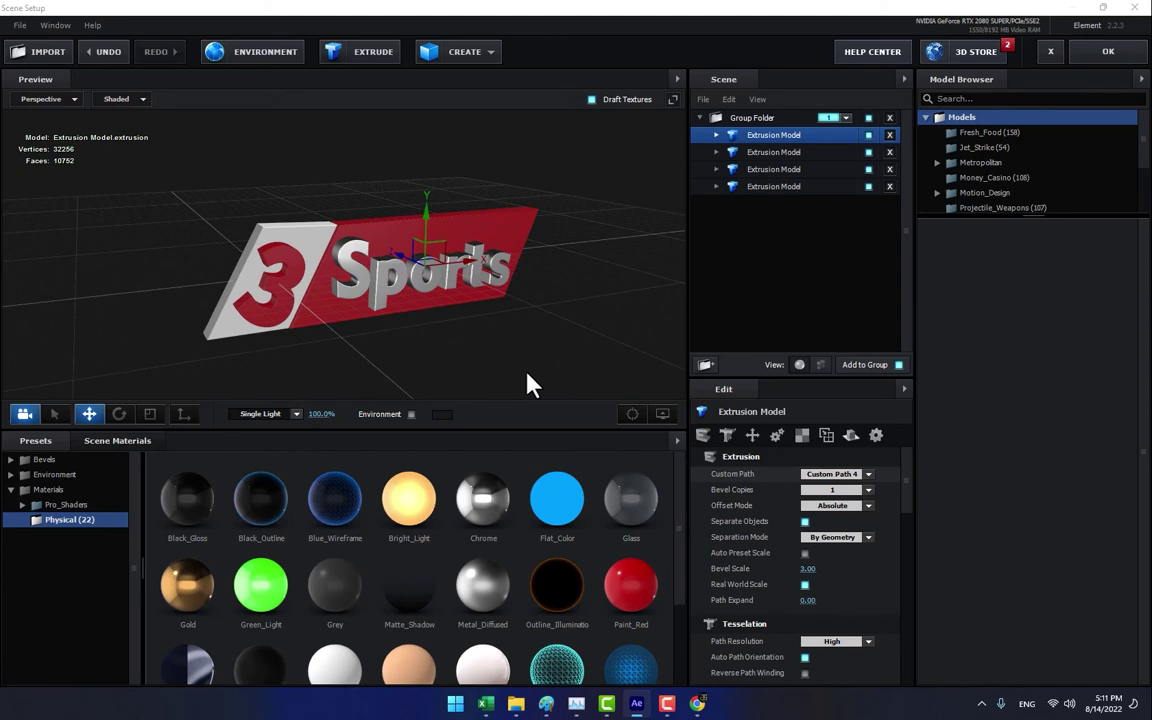
drag(440, 319, 398, 127)
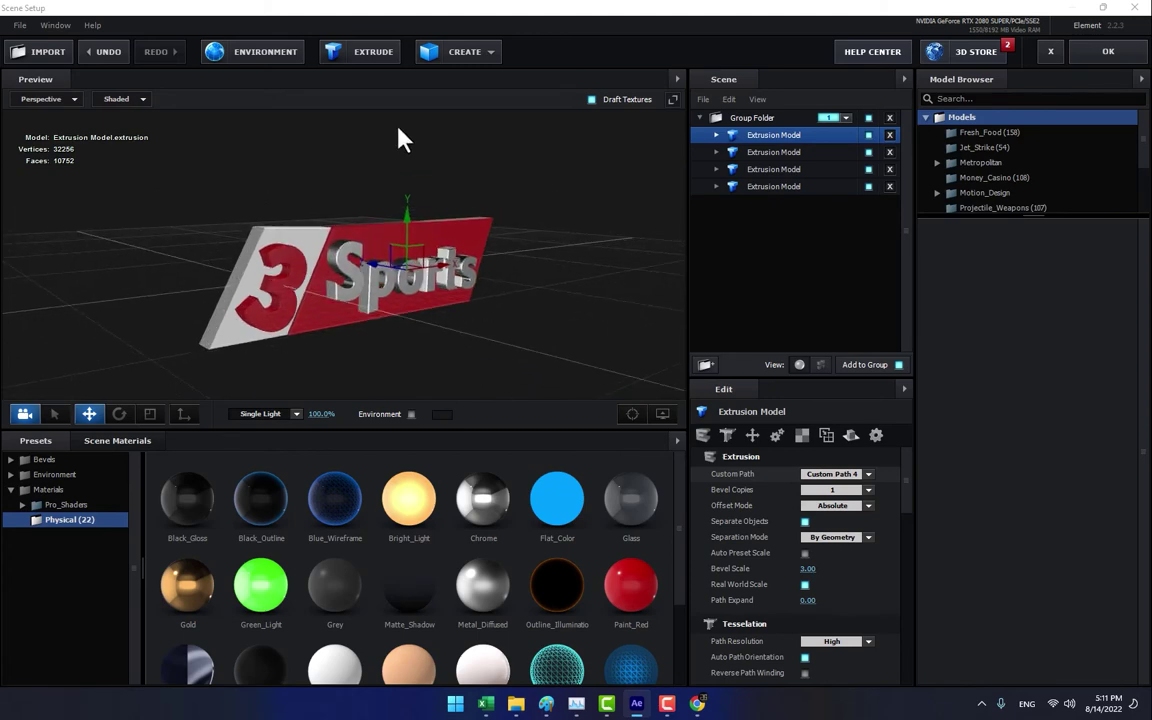
- Load Basic_2K_14.dds as the scene's environment texture
click(252, 55)
click(655, 265)
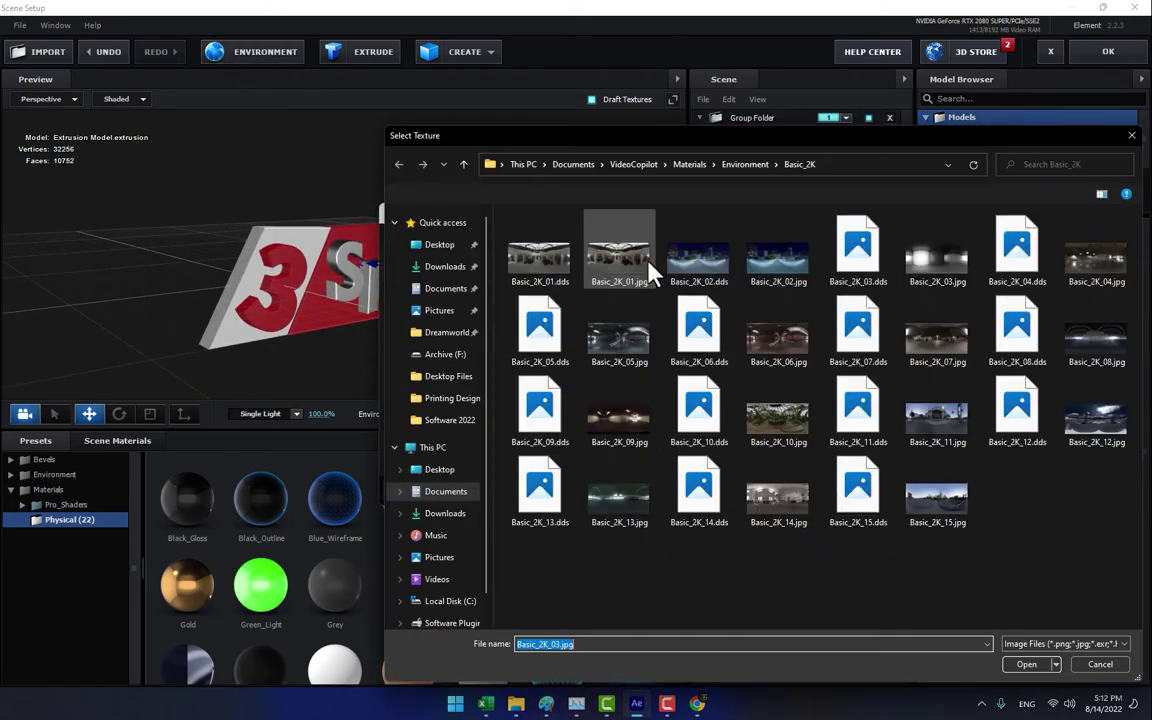
double_click(700, 504)
click(726, 490)
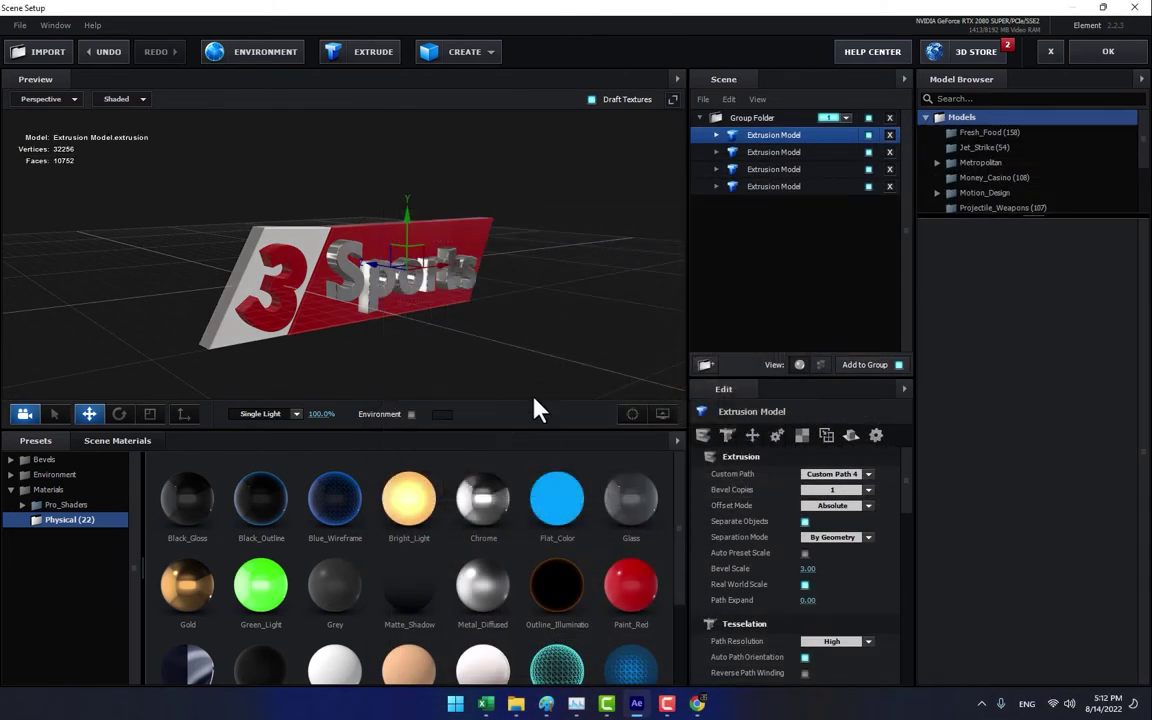
- Check the extruded number 3 from several angles, accept the Element scene, and hide the four flat text and background source layers
drag(534, 398, 348, 243)
click(791, 155)
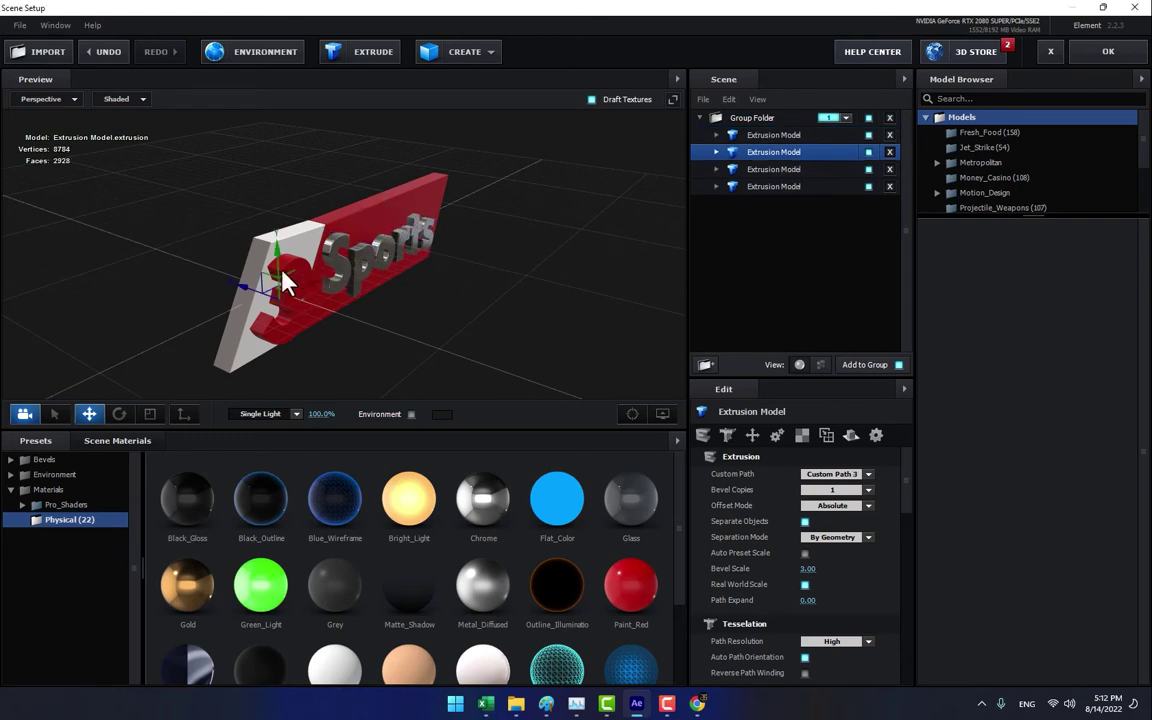
drag(461, 338, 490, 325)
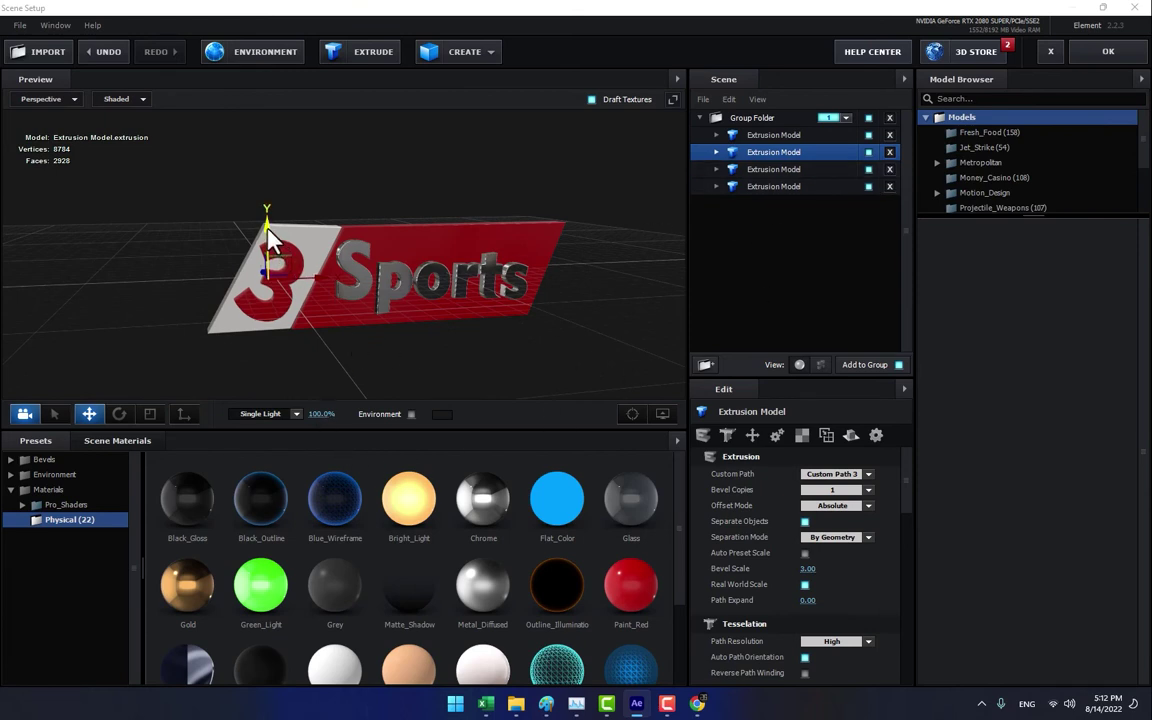
click(1108, 55)
drag(8, 595, 9, 642)
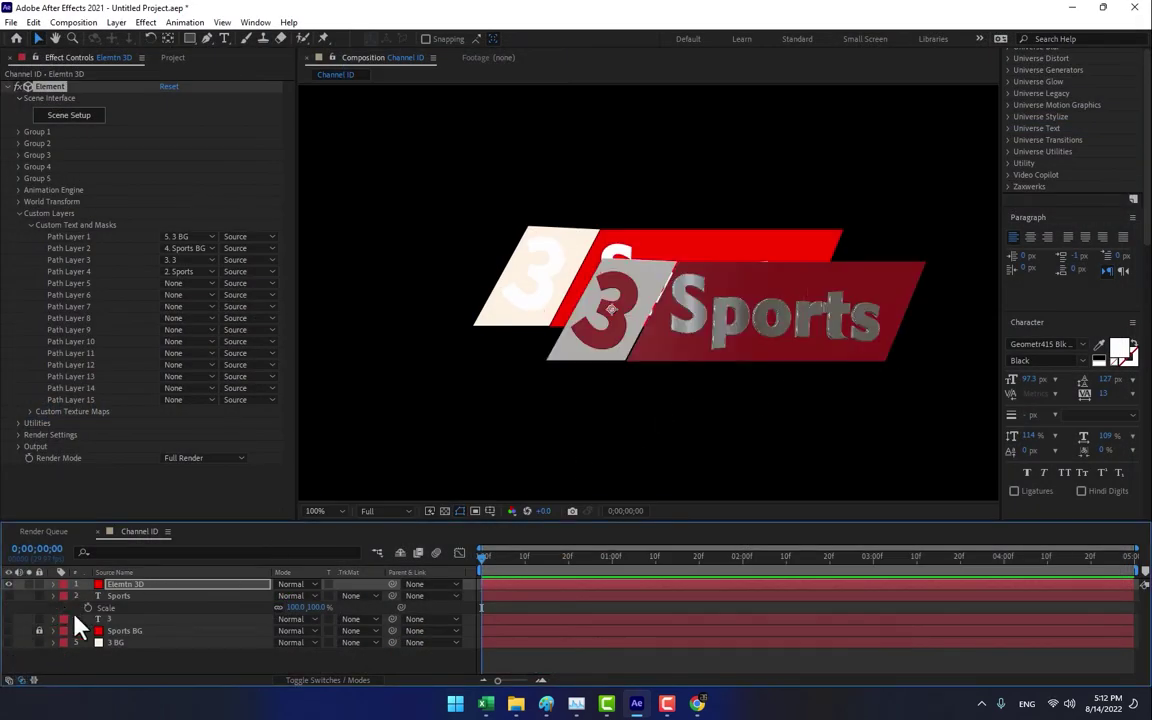
- Add a two-node camera with the 24mm preset to the Channel ID composition
right_click(206, 650)
mouse_move(290, 483)
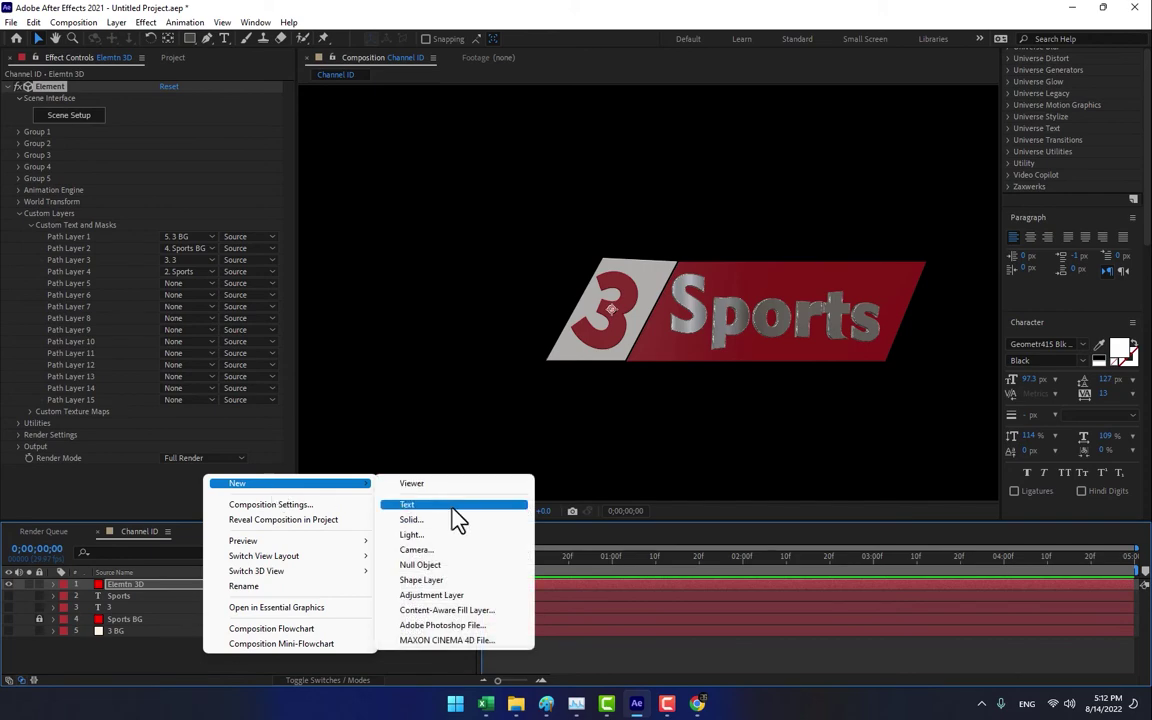
click(450, 549)
click(262, 128)
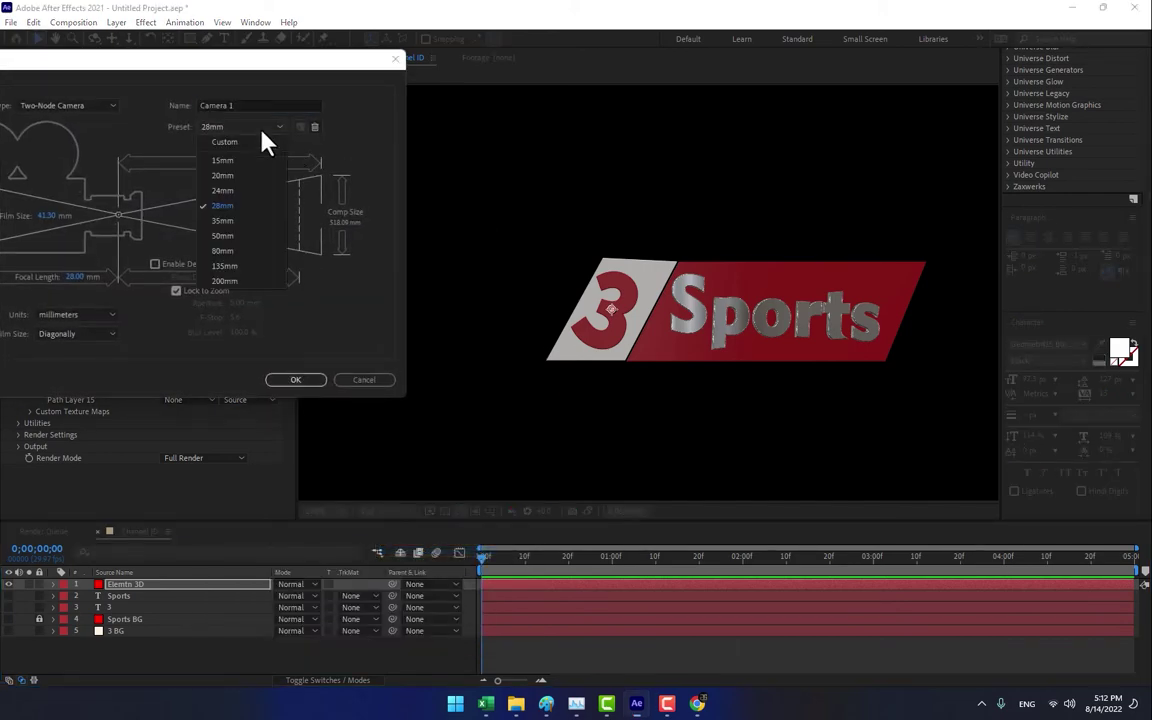
click(238, 191)
click(295, 381)
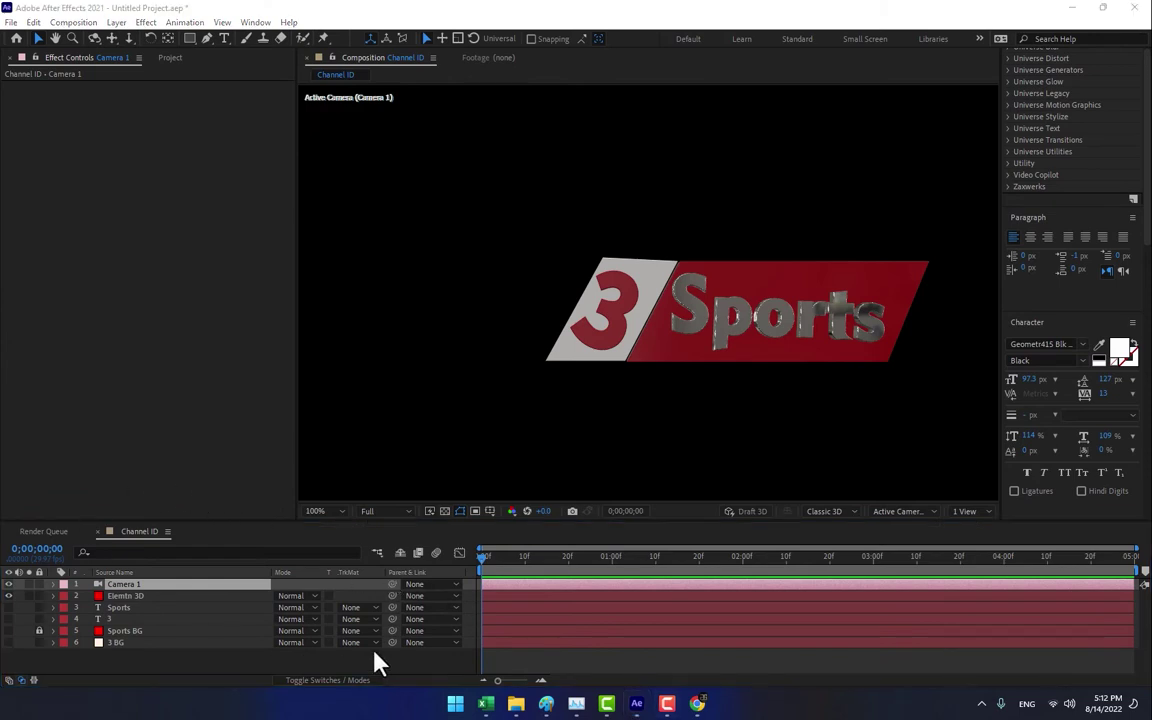
- Create a composition-sized red solid named Horizone
click(170, 58)
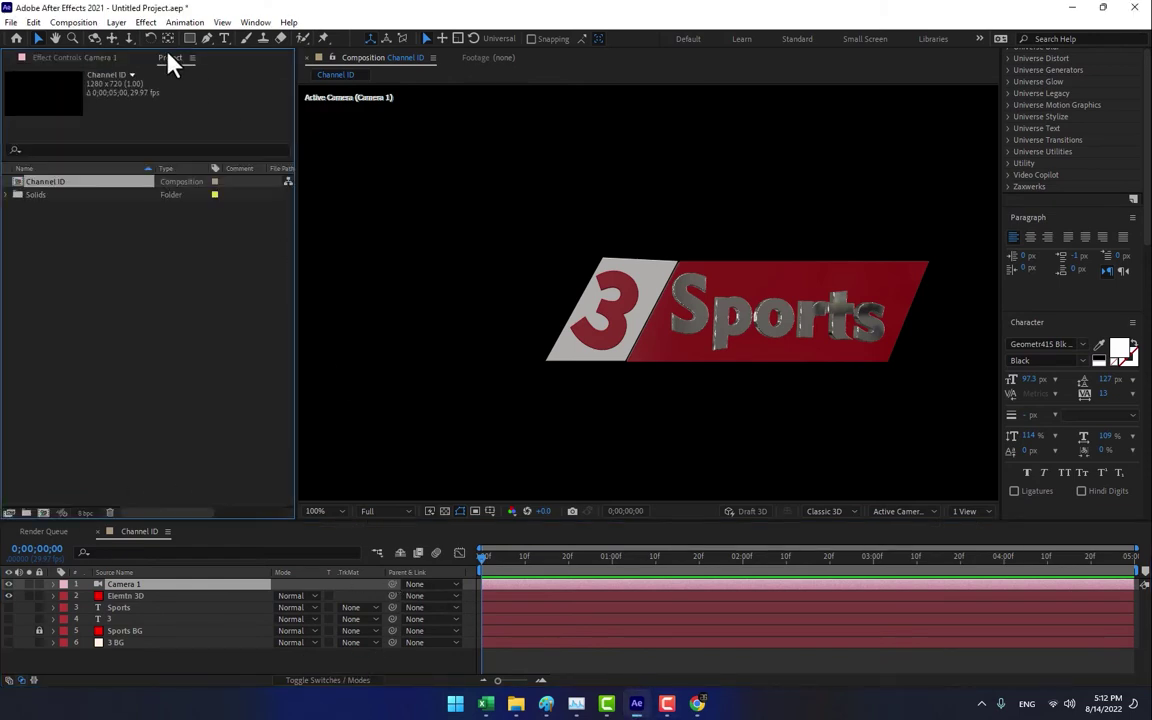
right_click(424, 661)
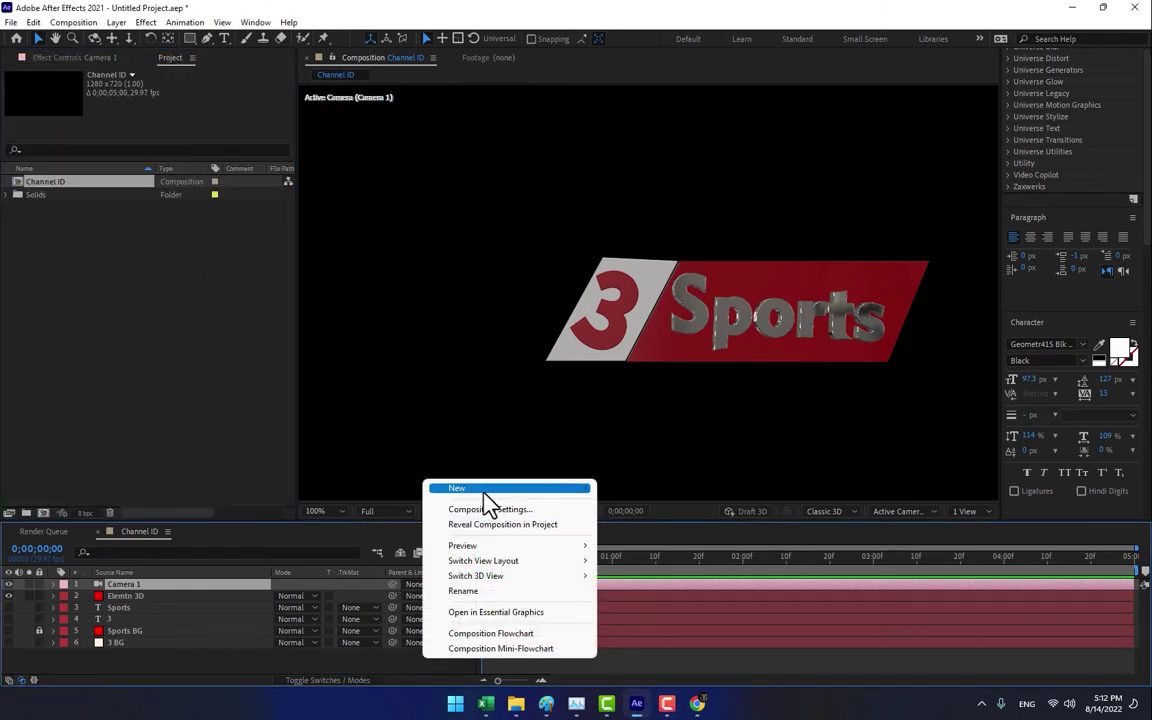
mouse_move(478, 490)
click(656, 528)
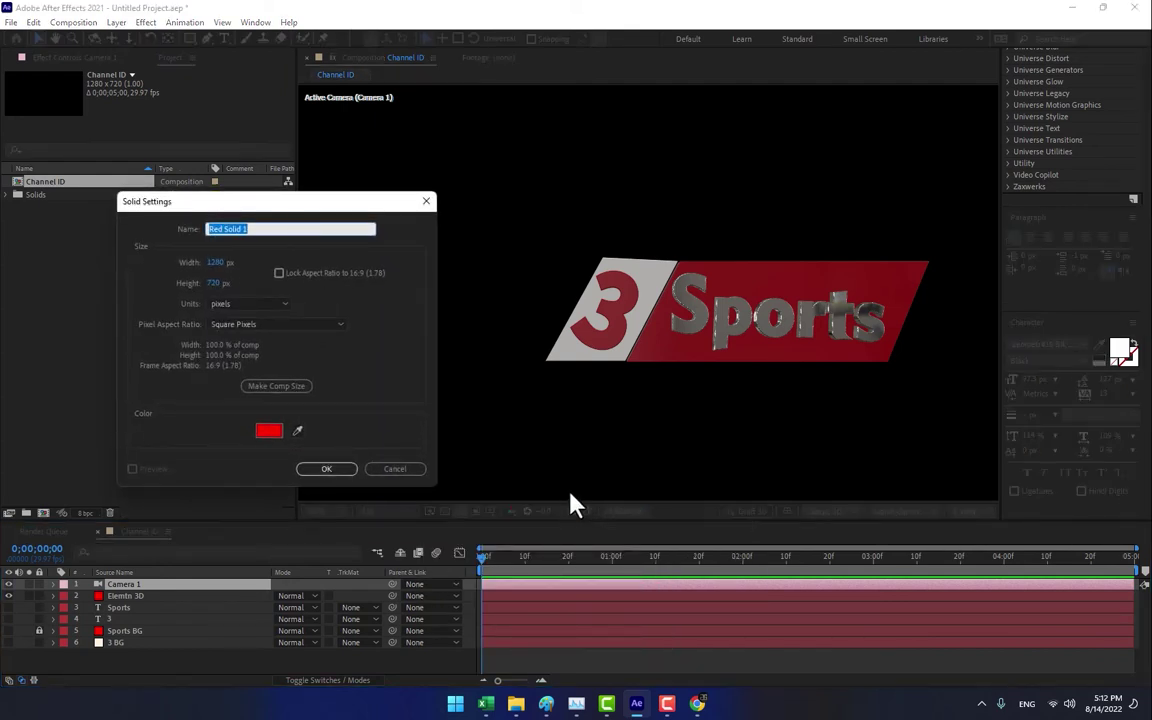
text(Horizone)
key(Return)
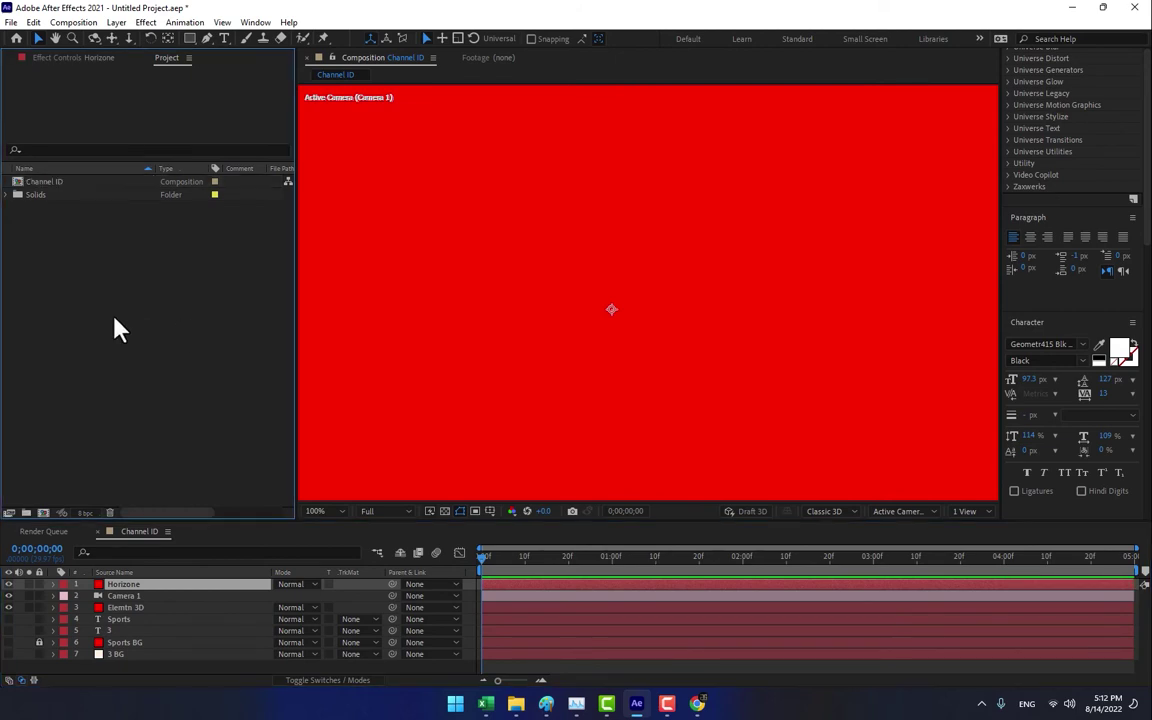
- Start a footage import and browse to the VideoCopilot Materials Environment folder in Documents
double_click(114, 322)
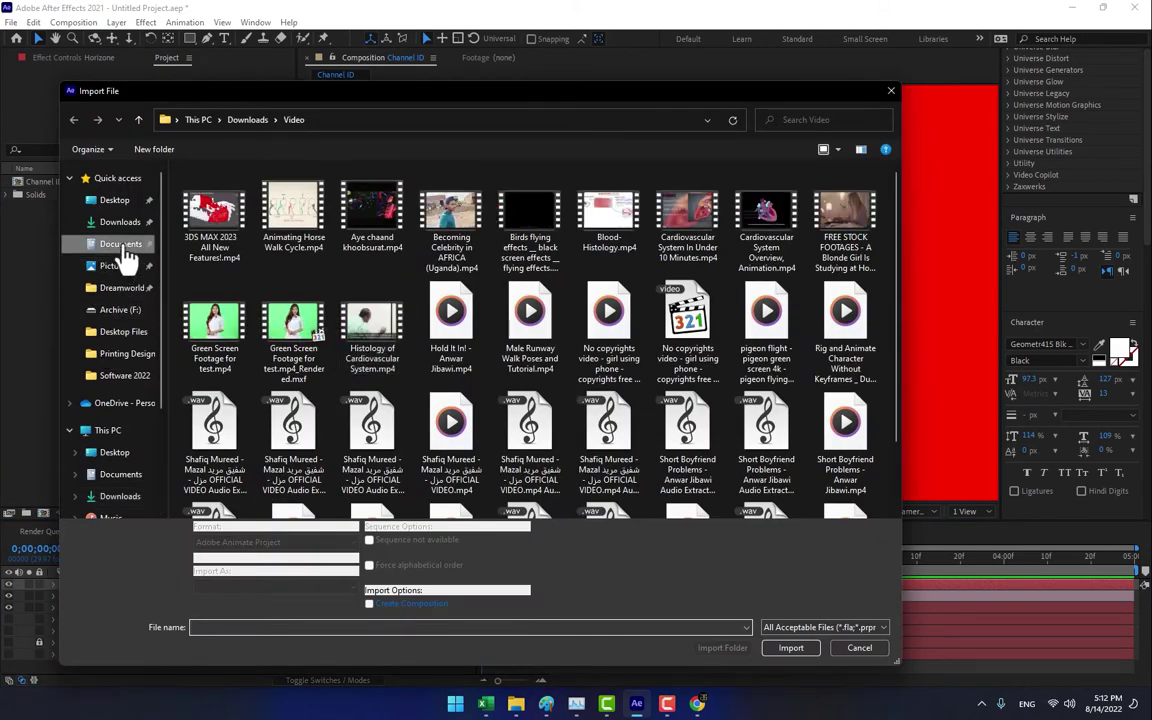
click(122, 250)
scroll(386, 373, down, 4)
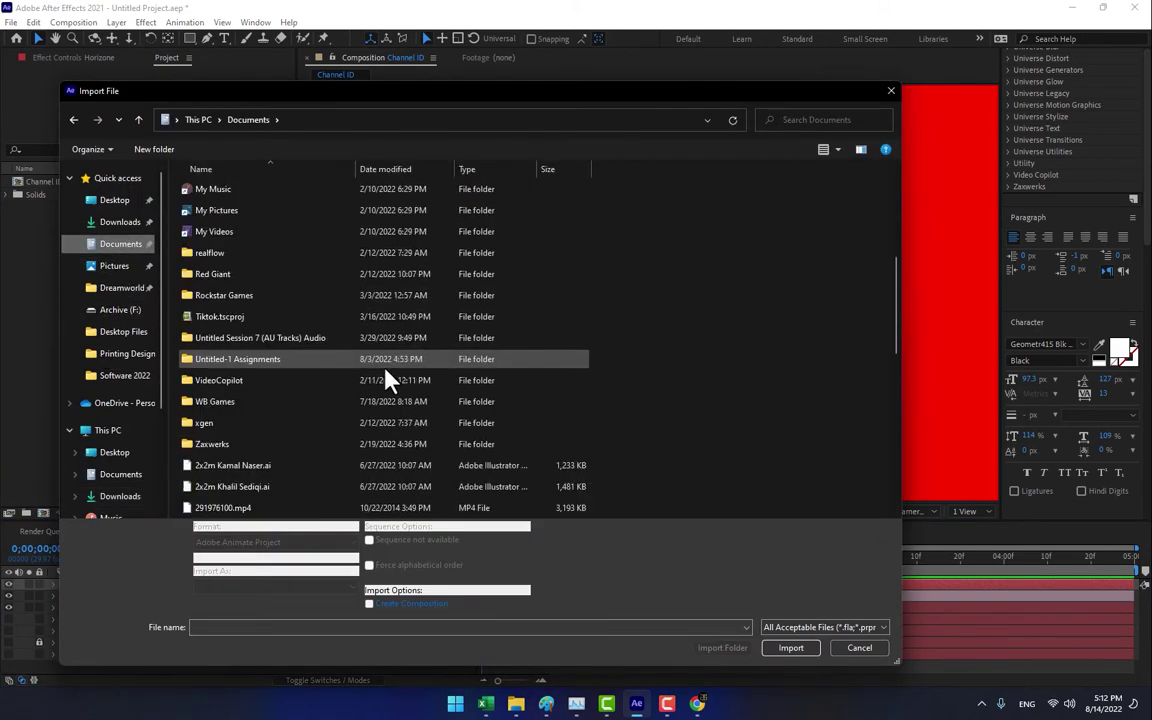
double_click(210, 388)
double_click(199, 214)
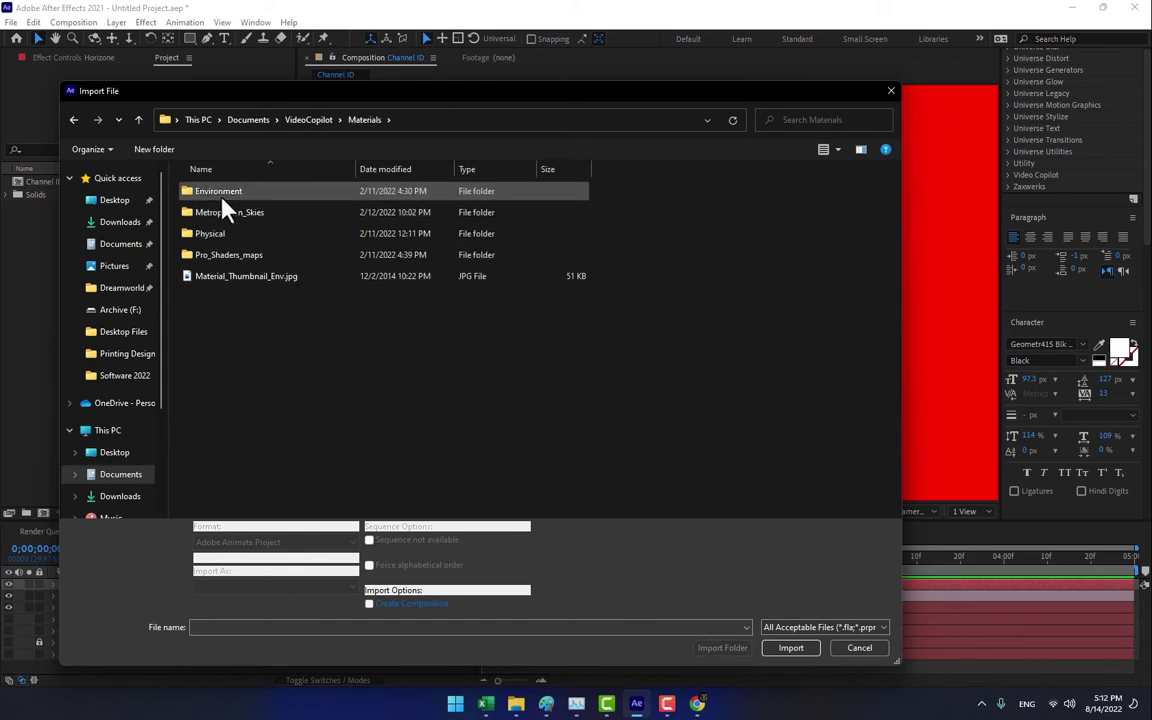
double_click(225, 197)
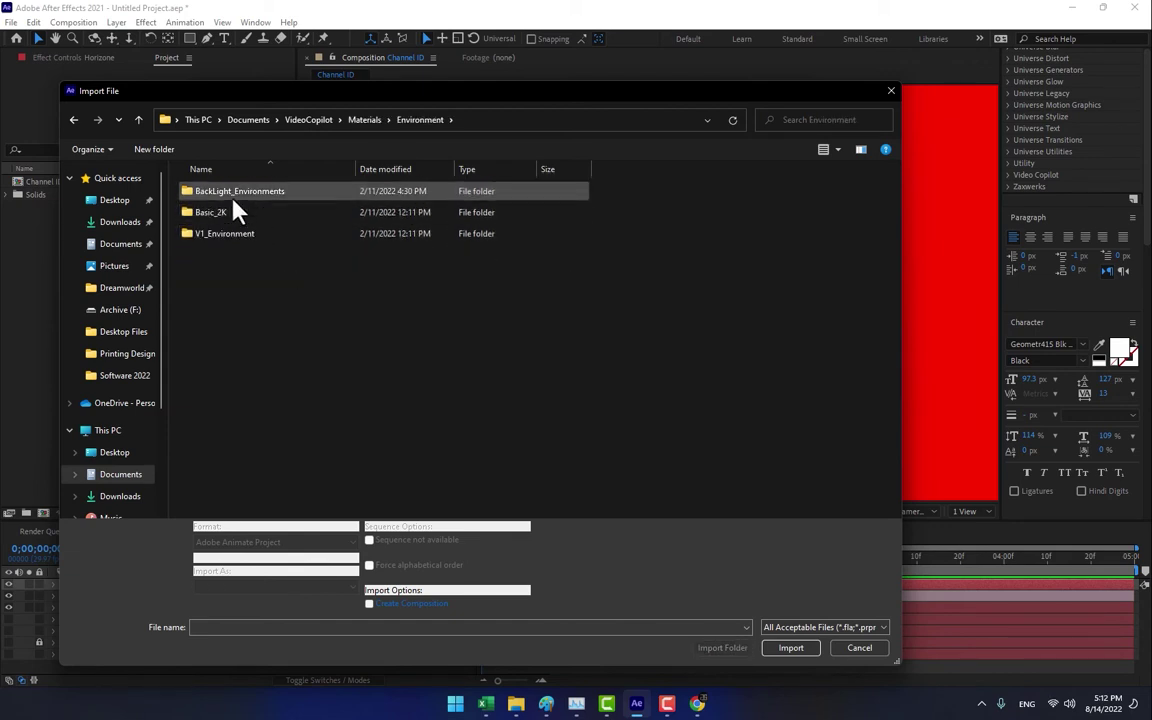
- Import Parking_blurred.png from the V1_Environment folder and place it beneath all layers of the Channel ID composition
double_click(226, 213)
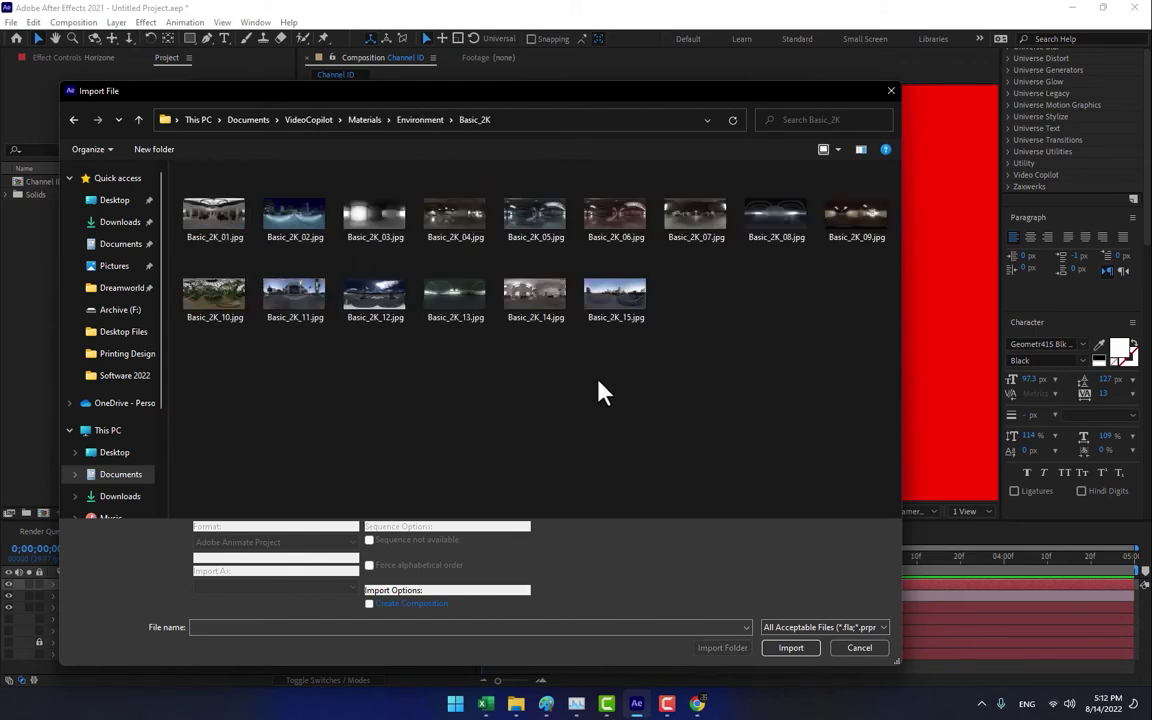
click(430, 122)
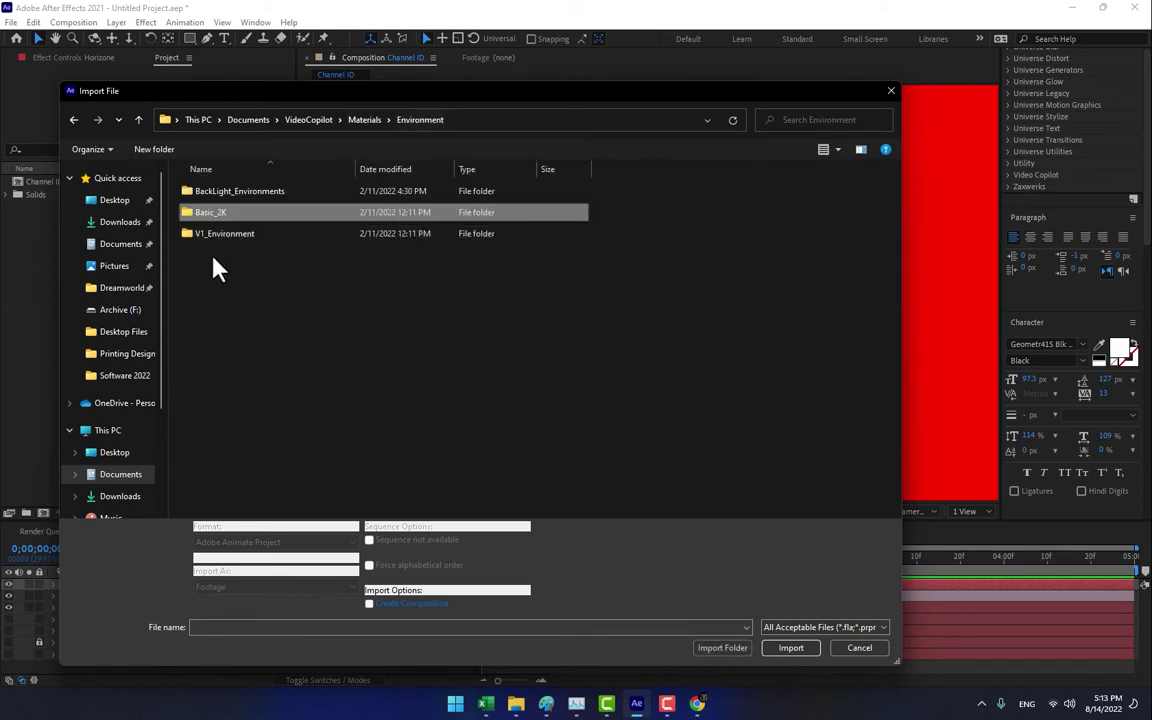
double_click(234, 231)
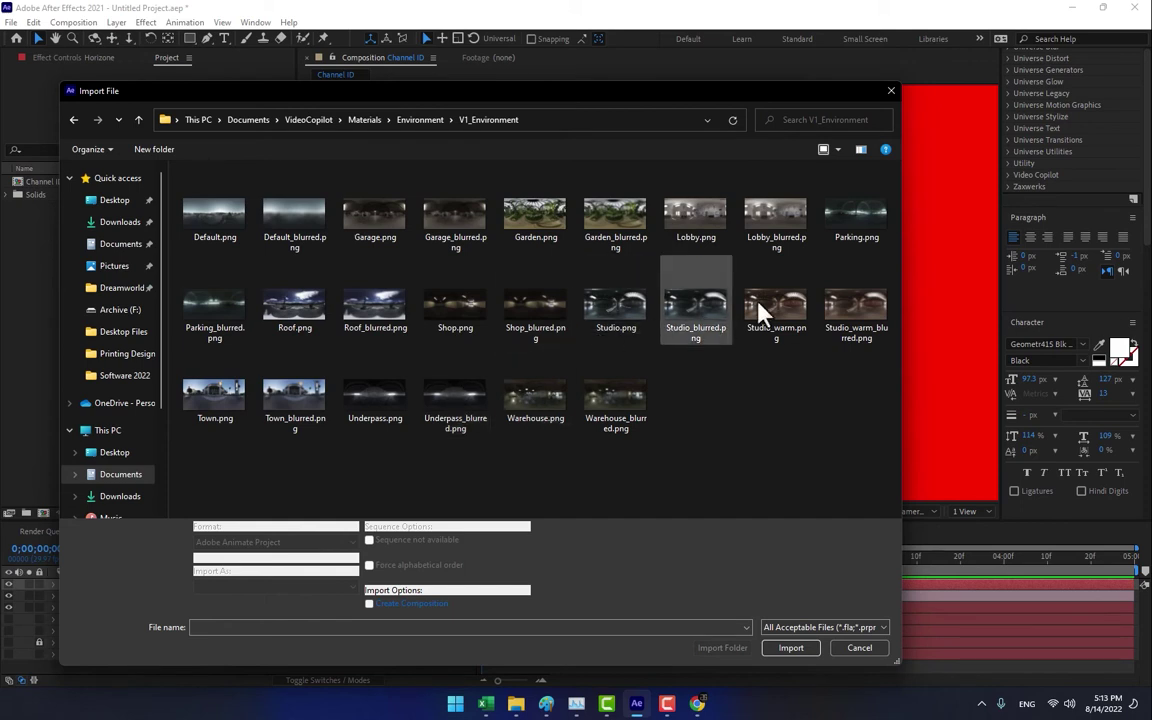
click(296, 213)
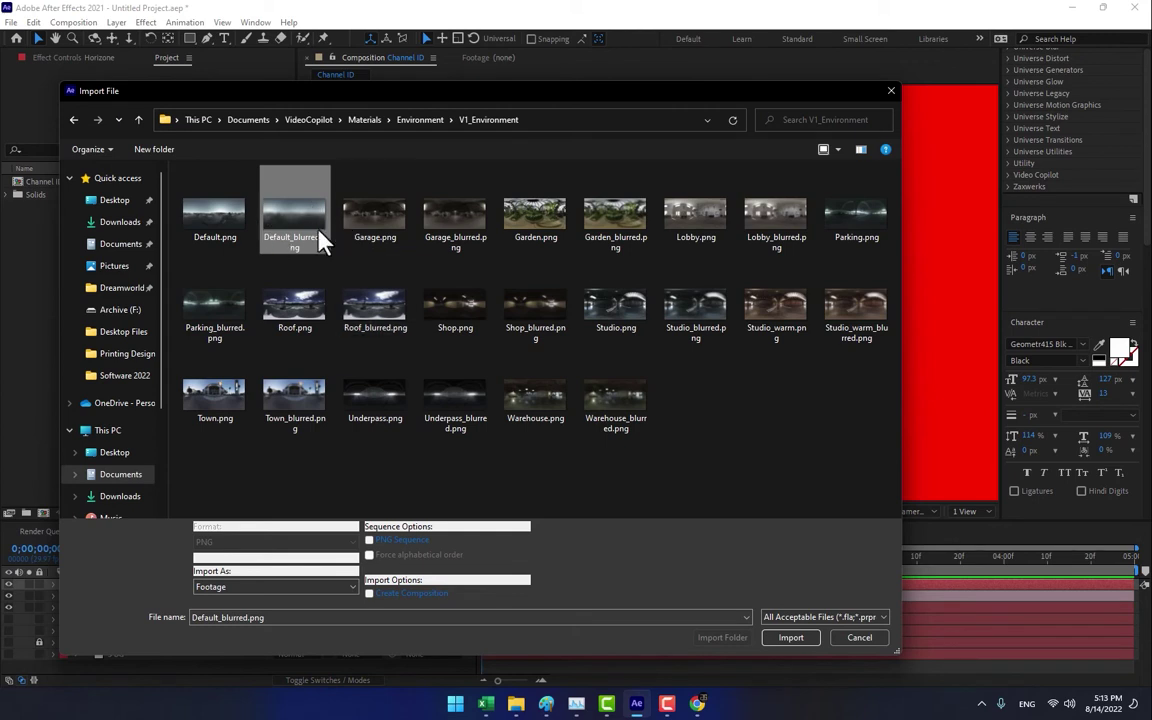
click(614, 322)
click(235, 330)
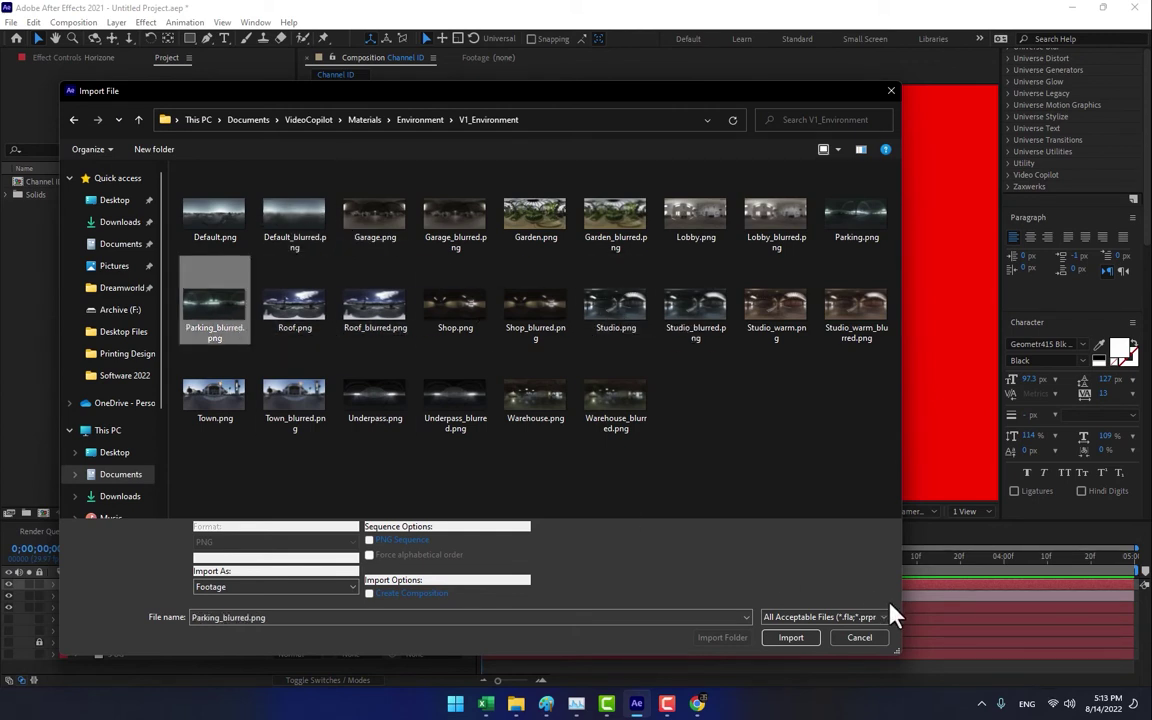
click(790, 639)
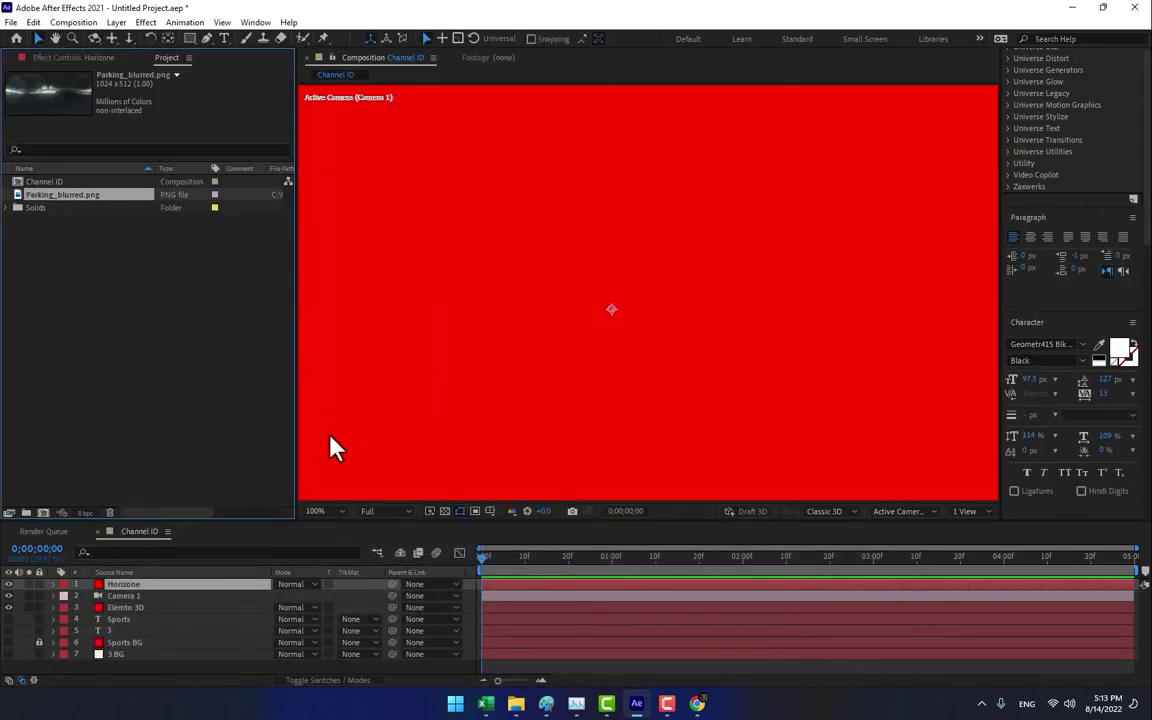
drag(72, 203, 165, 674)
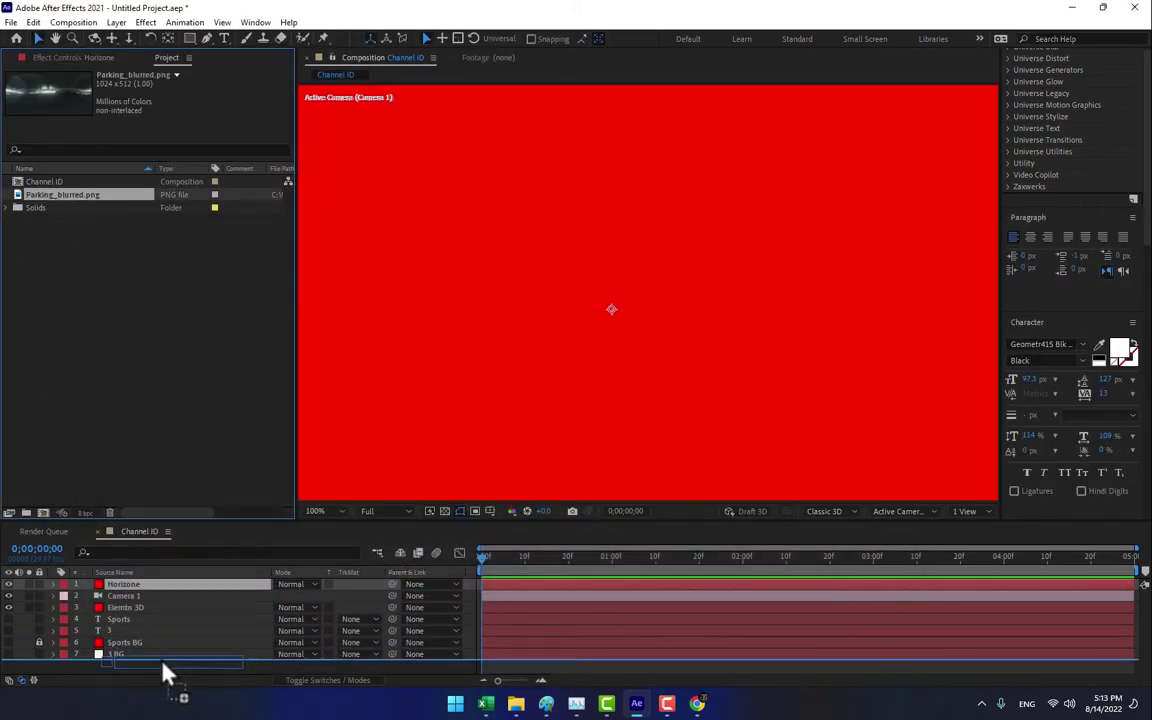
- Apply the RG Trapcode Horizon effect to the Horizone solid
click(112, 59)
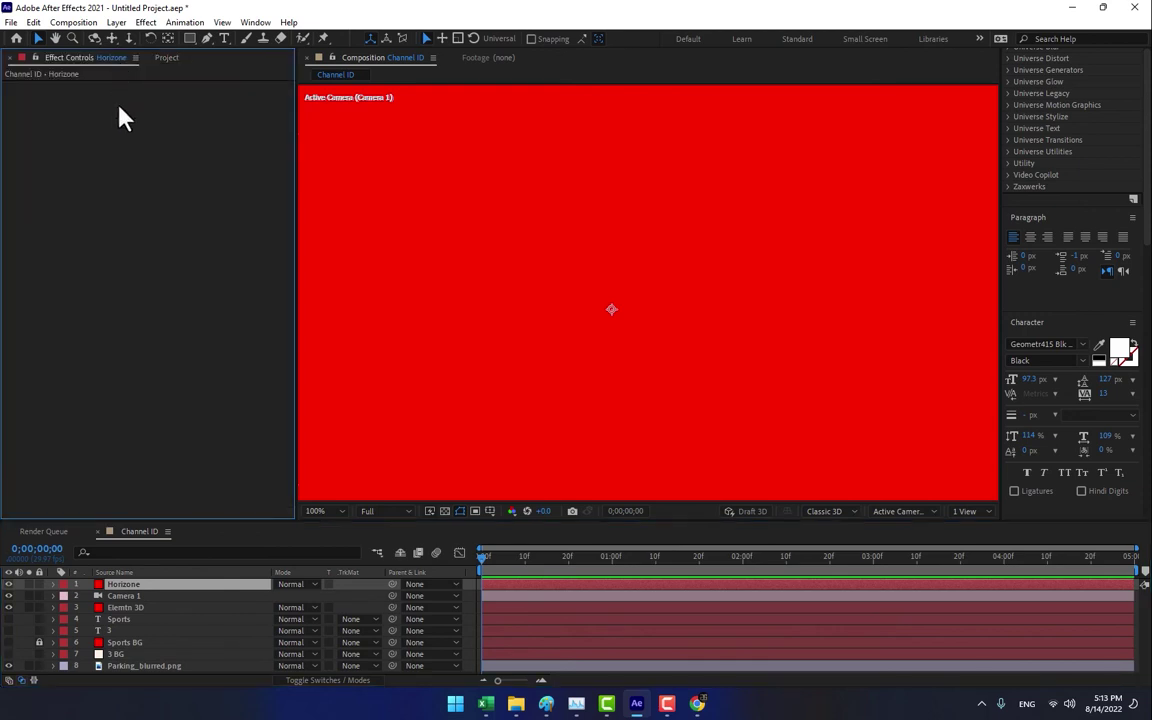
click(146, 22)
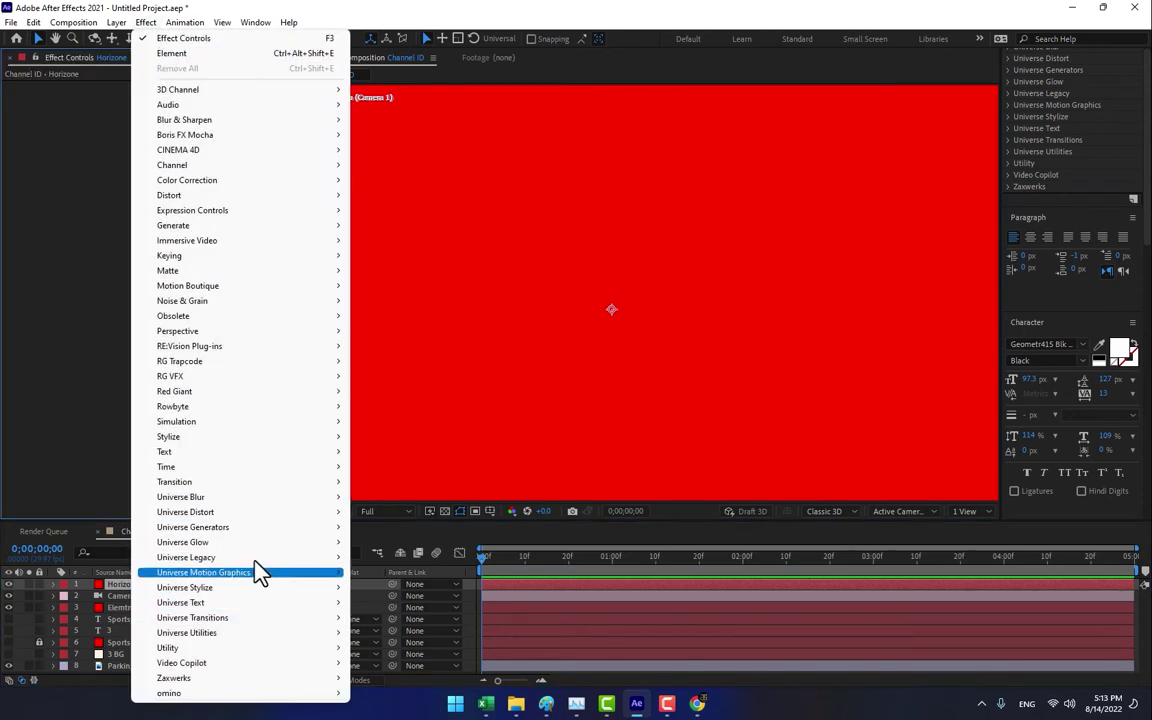
mouse_move(229, 363)
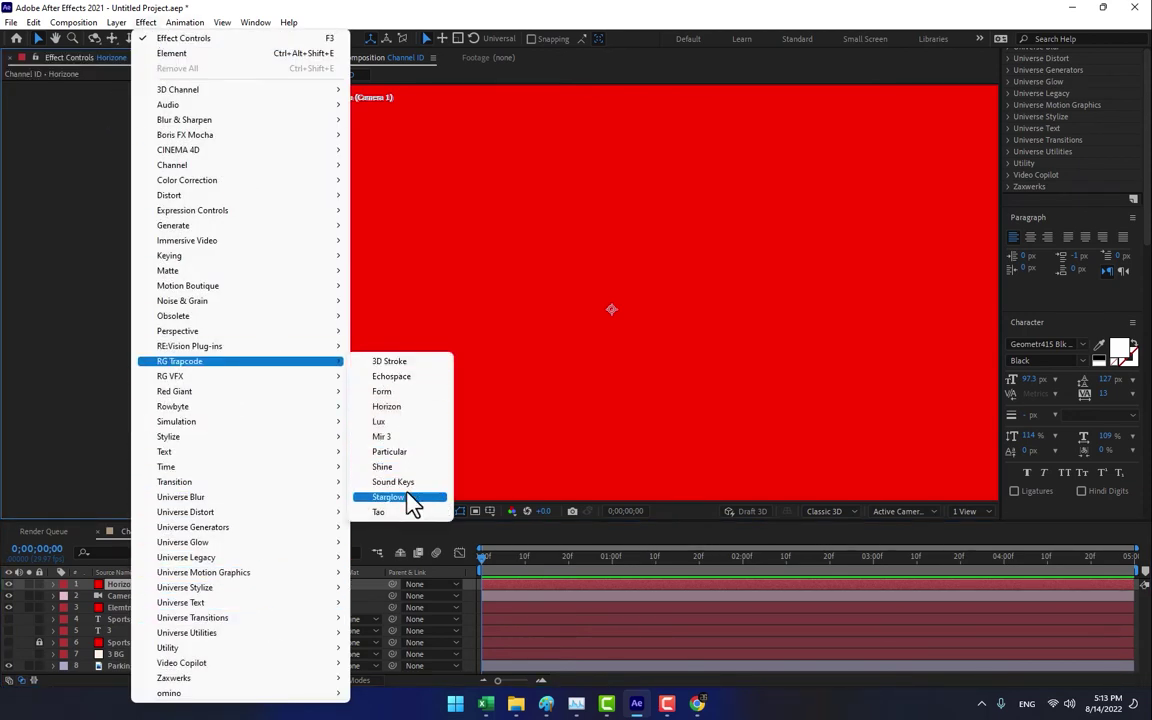
click(398, 406)
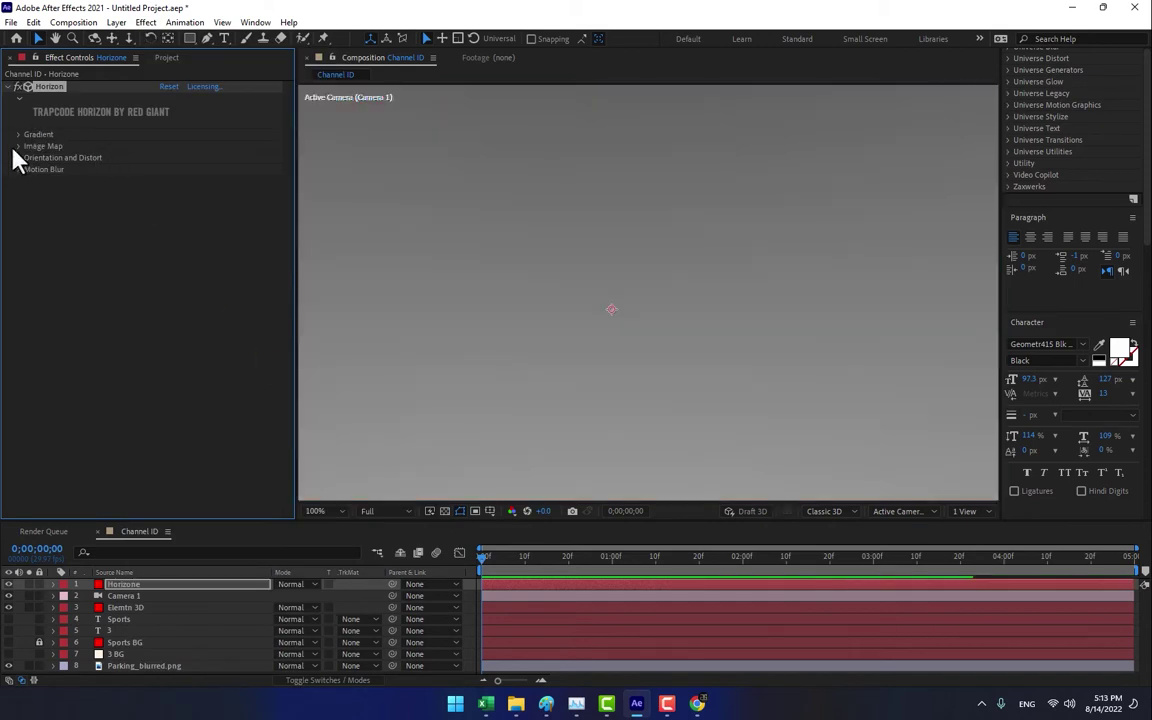
- Set Horizon's image map layer to Parking_blurred.png and move the Horizone layer directly above Parking_blurred.png in the layer stack
click(18, 146)
click(180, 158)
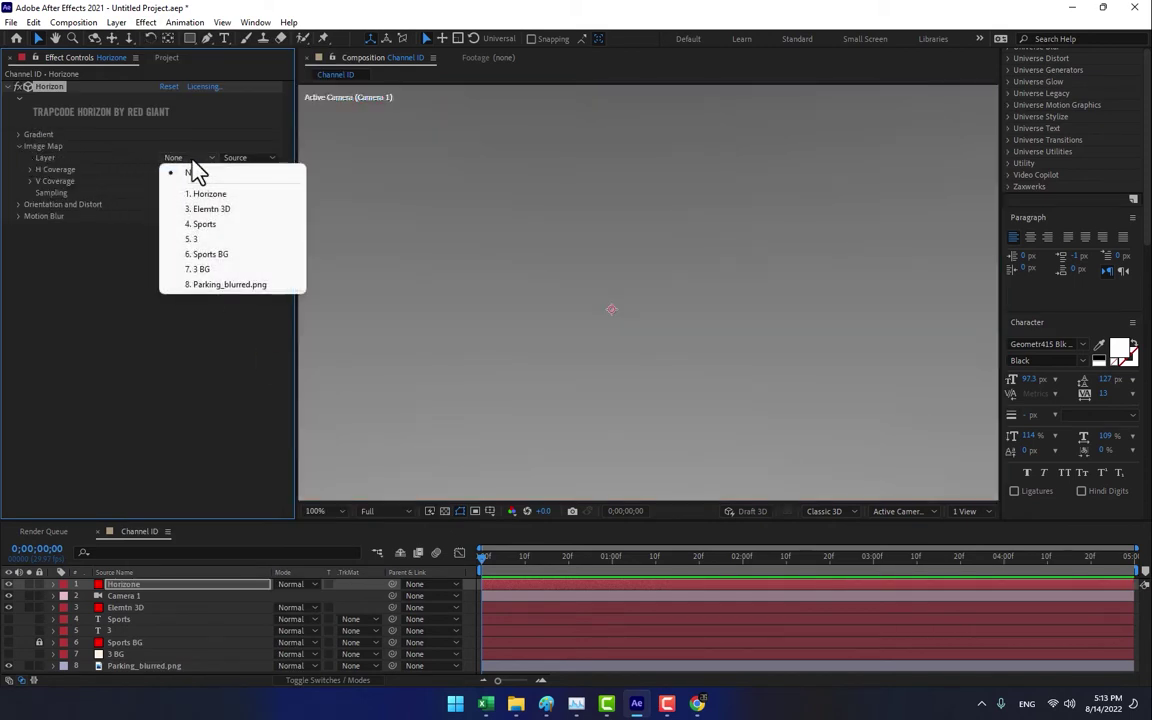
click(258, 290)
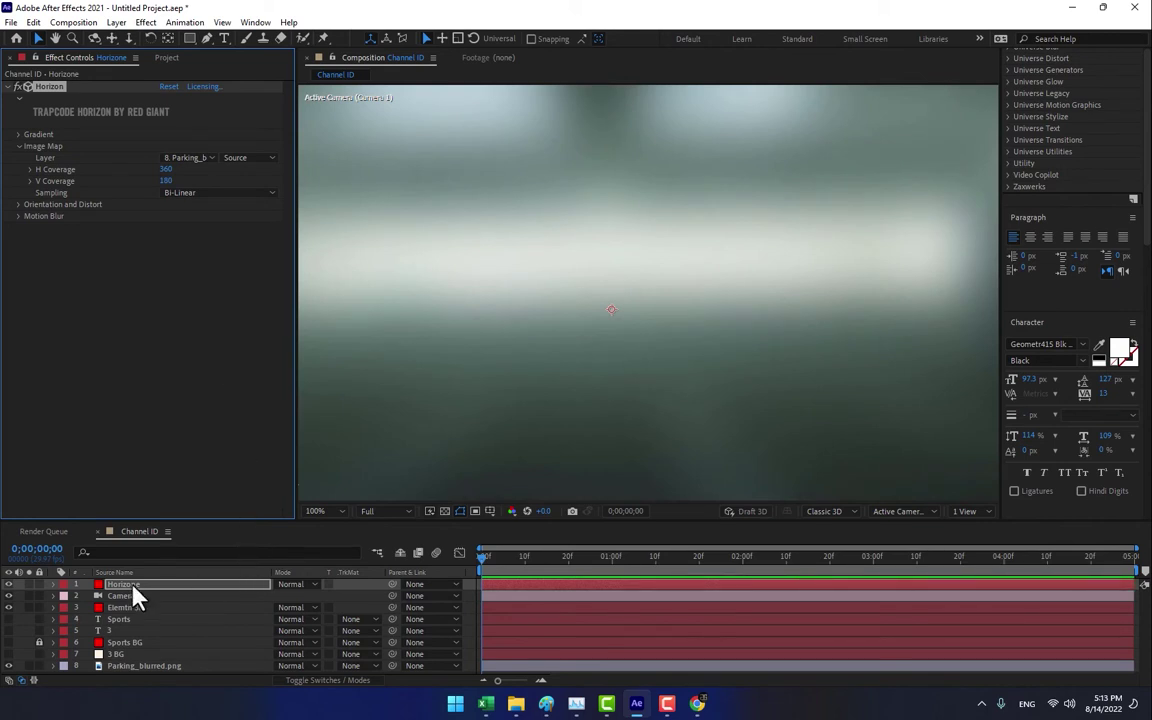
drag(133, 587, 142, 672)
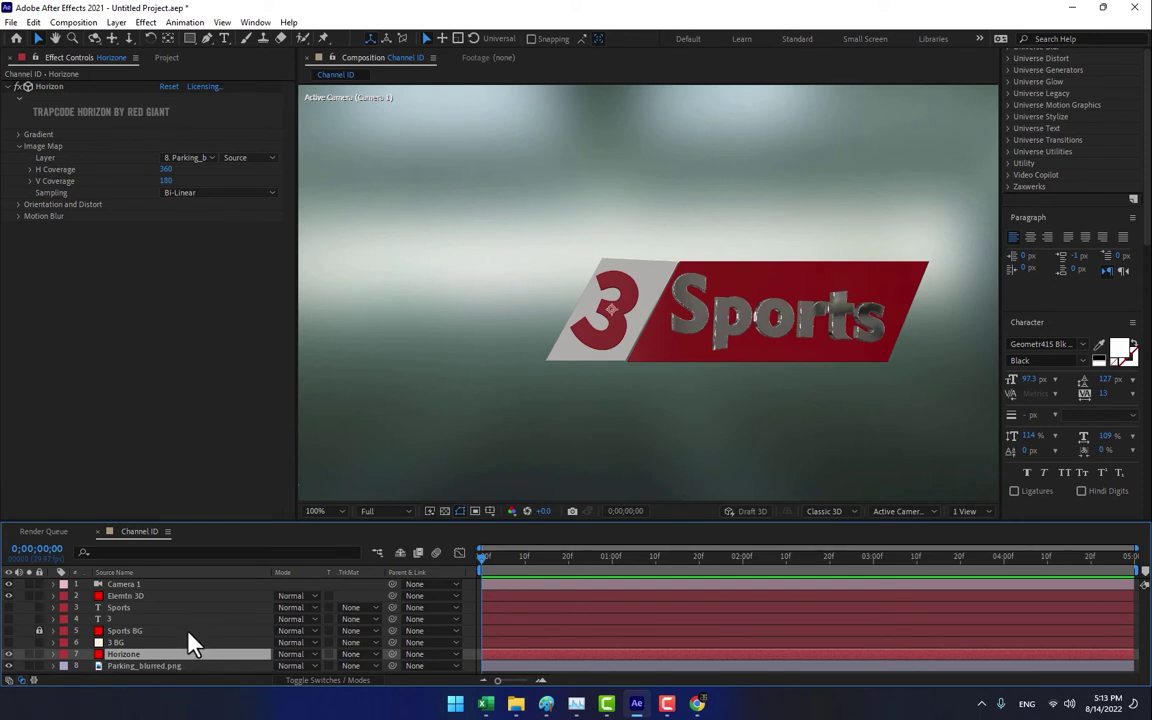
- Orbit Camera 1 so the extruded logo is seen at an angle against the Horizon background
click(122, 585)
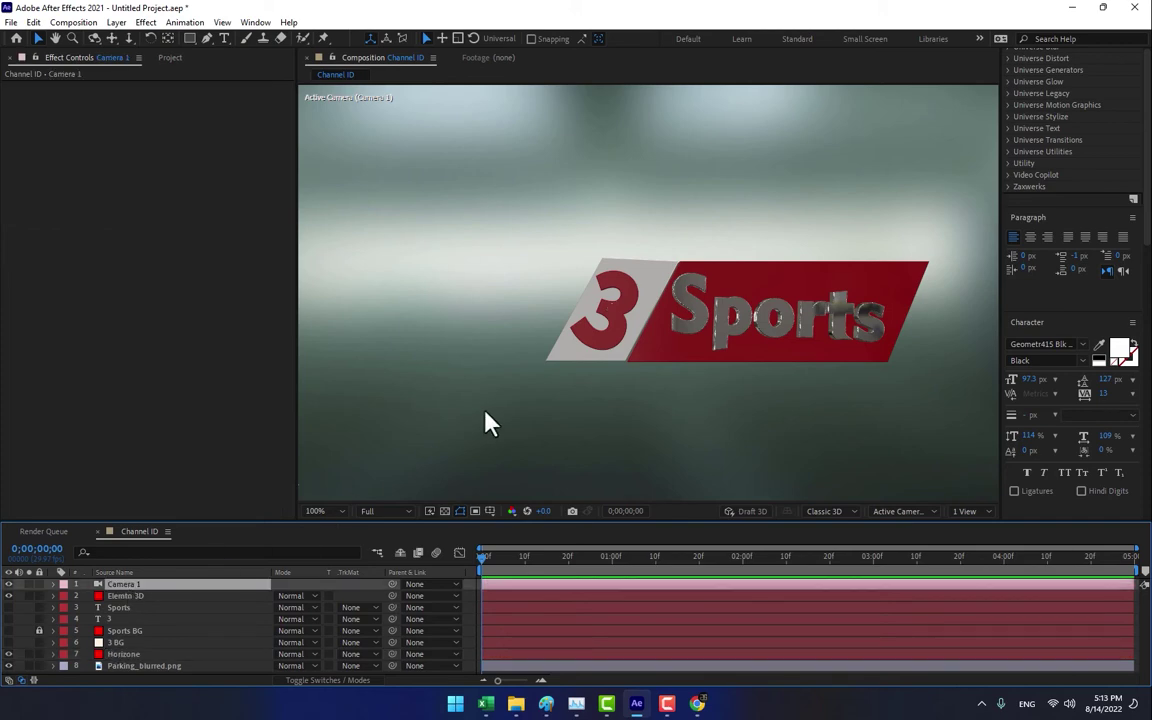
click(95, 38)
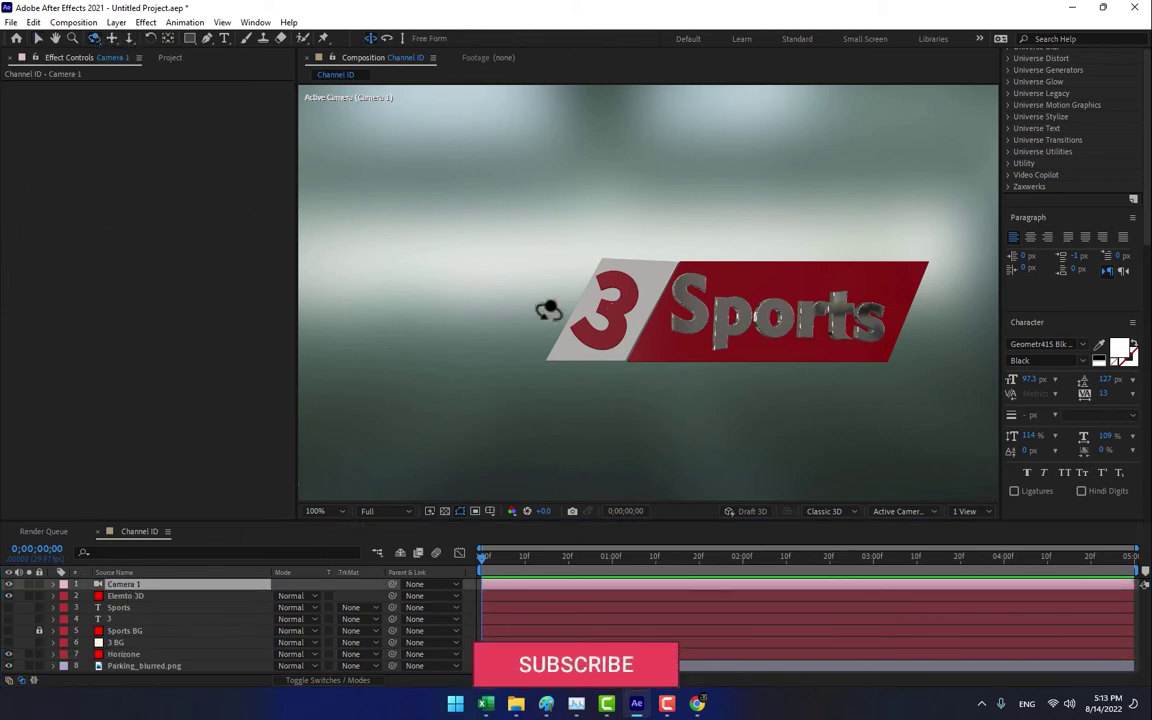
drag(535, 290, 588, 310)
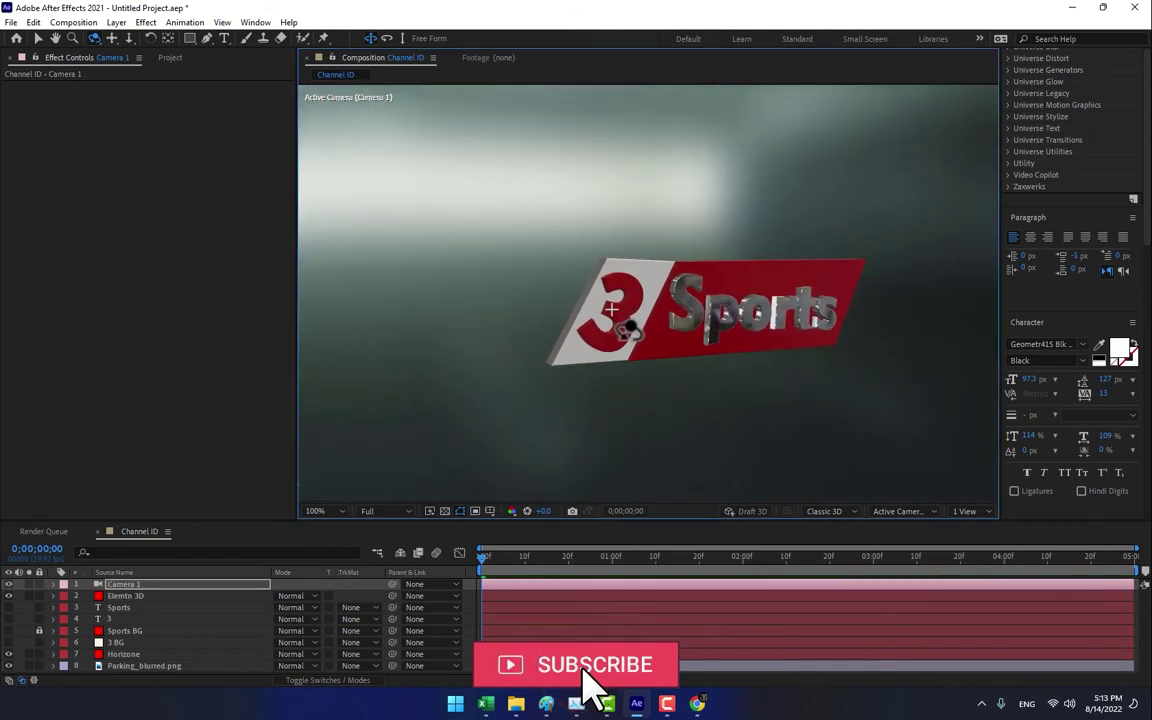
- In Element's Scene Setup, set the reflectivity intensity of the Sports background extrusion's Paint_Red material to 23% and apply the scene
click(130, 596)
click(84, 116)
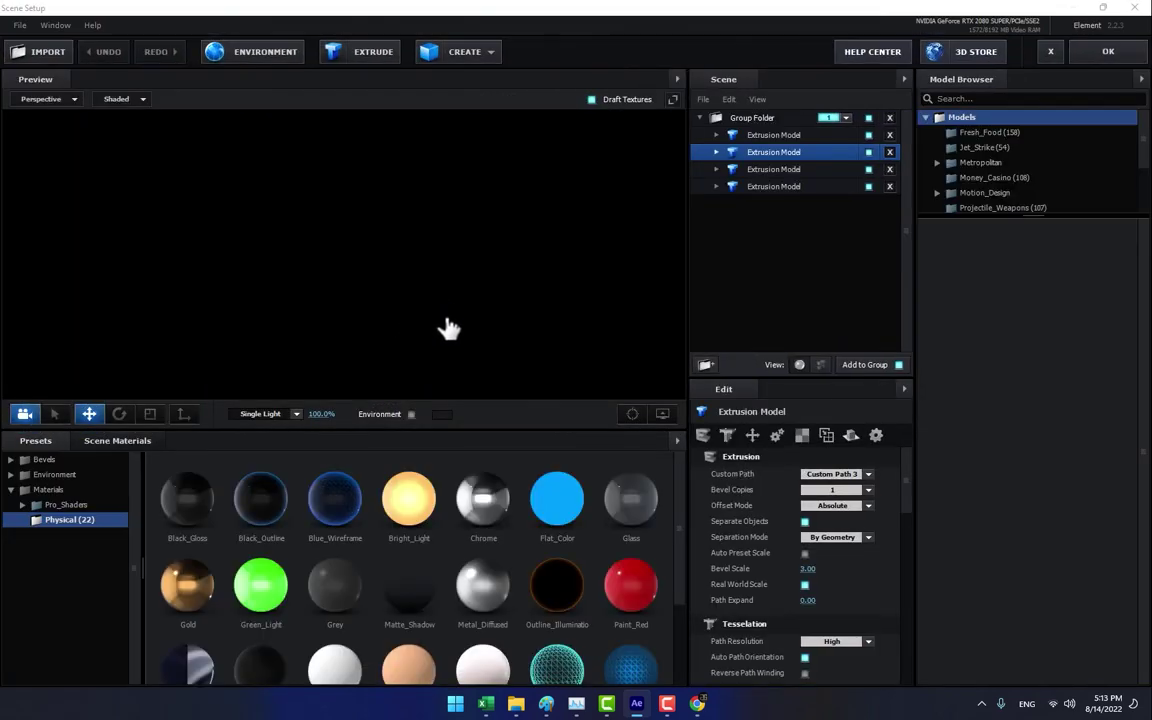
mouse_move(398, 326)
mouse_down()
mouse_move(457, 339)
mouse_move(403, 345)
mouse_up()
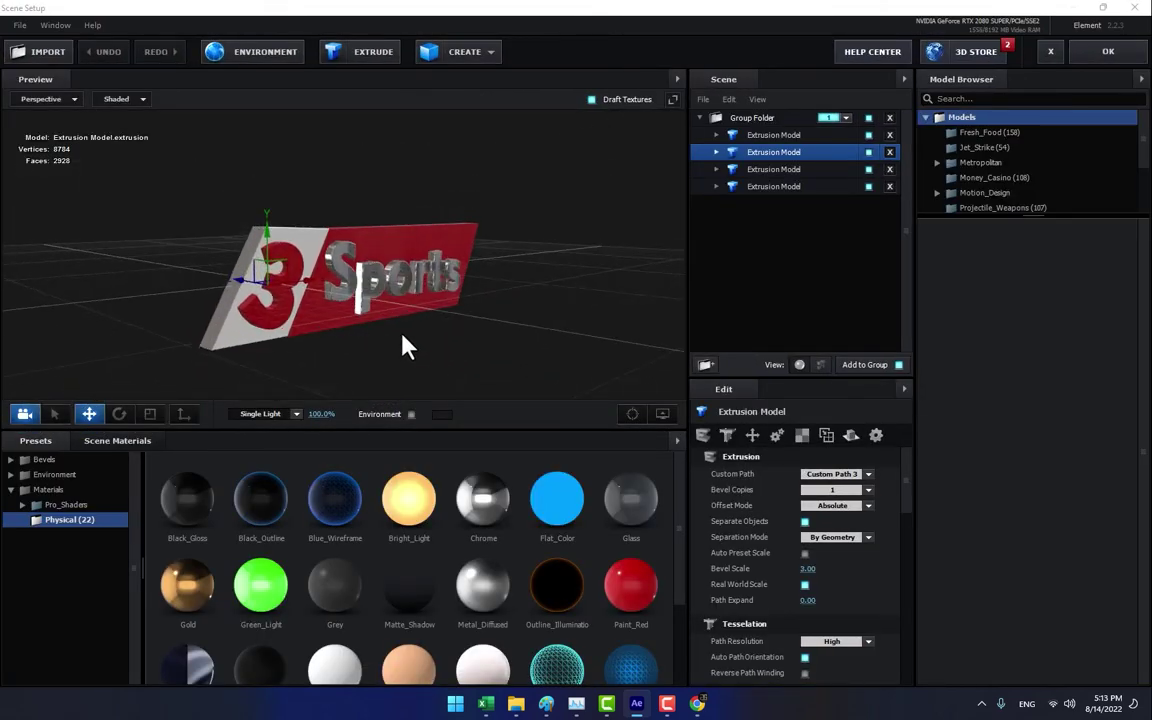
scroll(405, 345, up, 5)
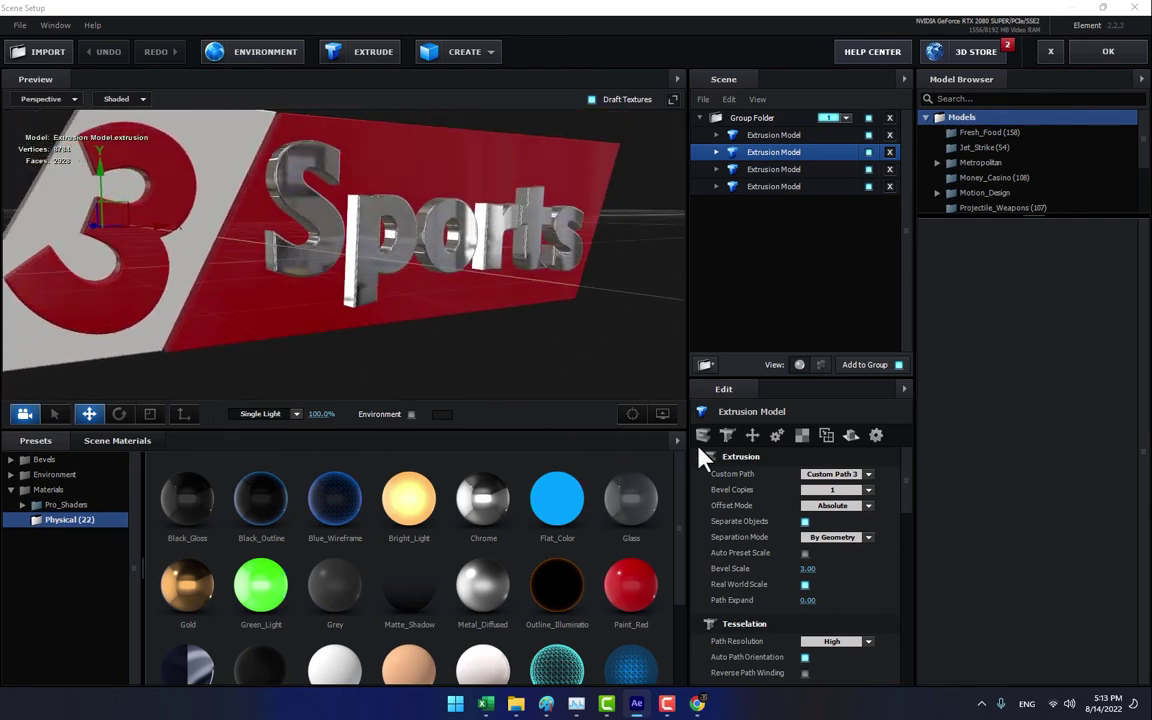
click(780, 169)
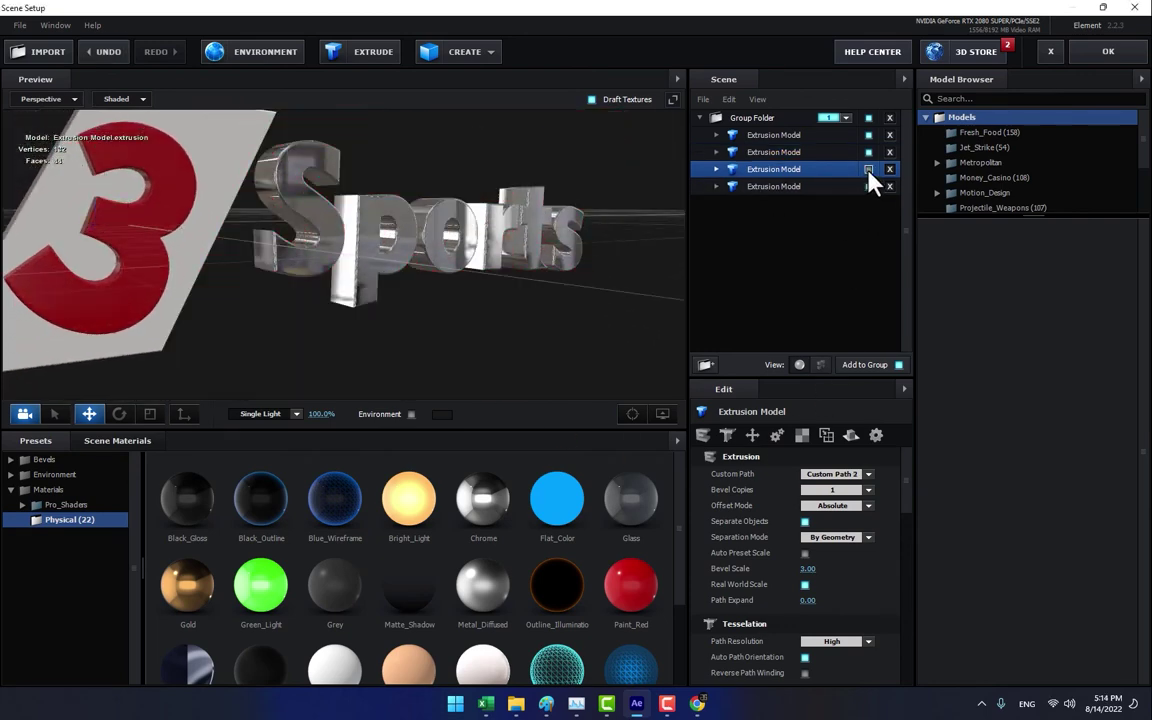
click(716, 170)
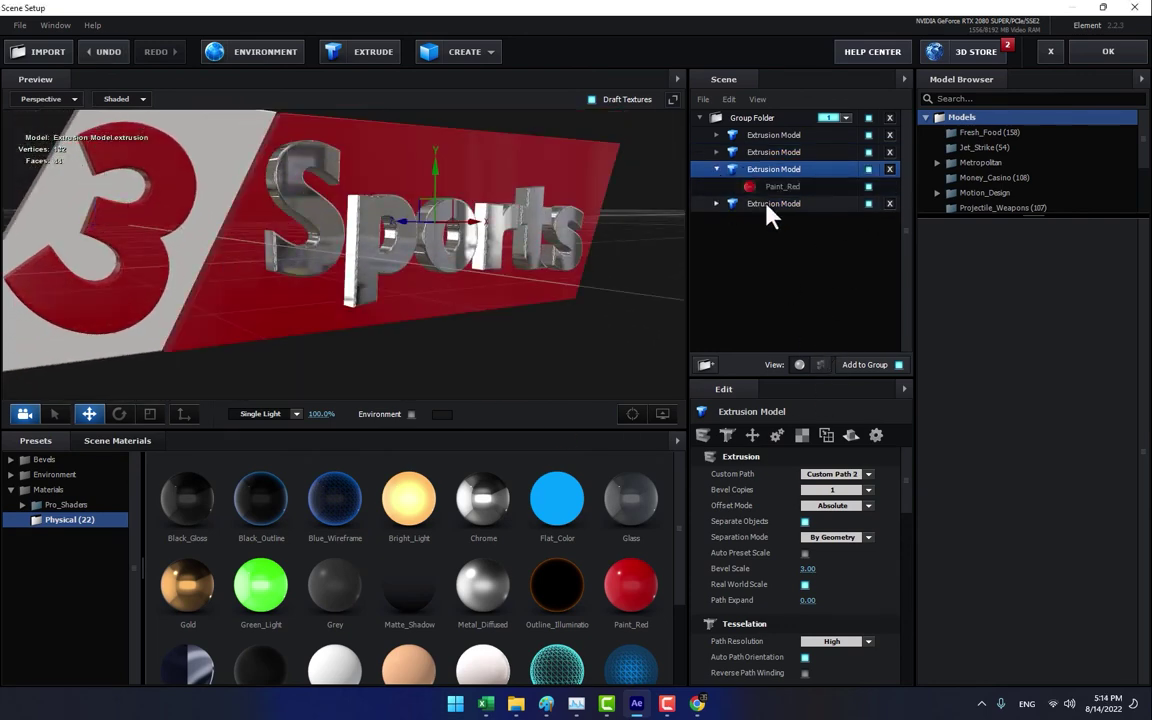
click(786, 188)
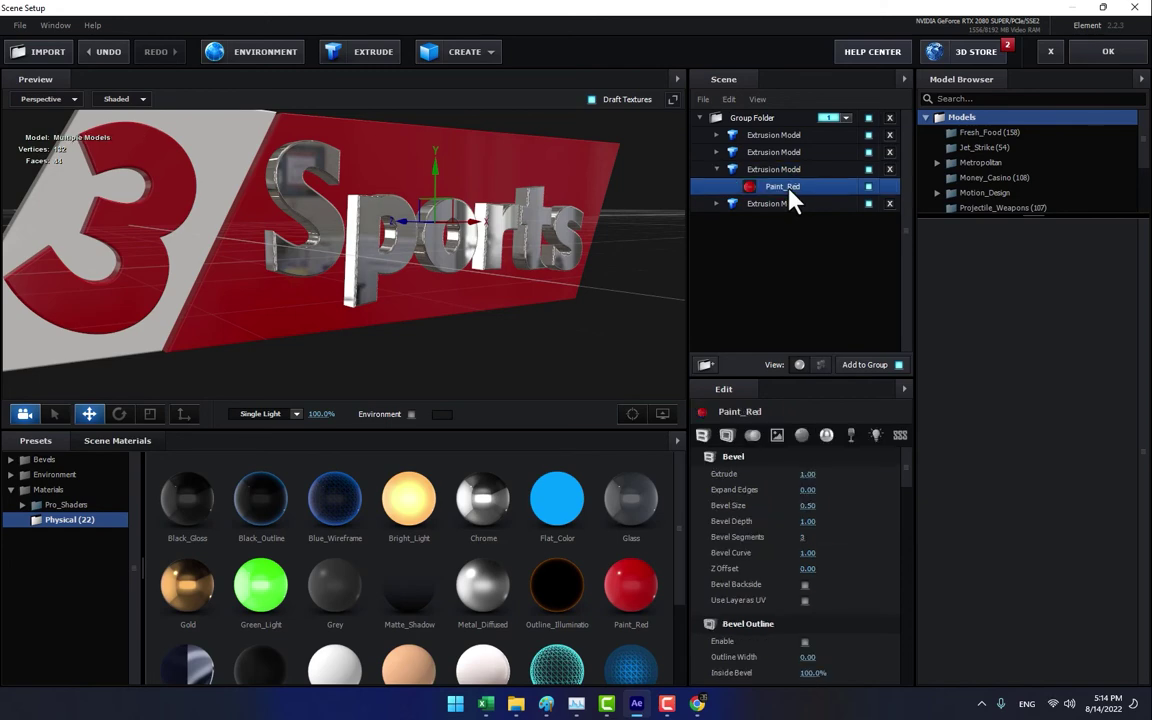
click(825, 436)
drag(809, 489, 522, 319)
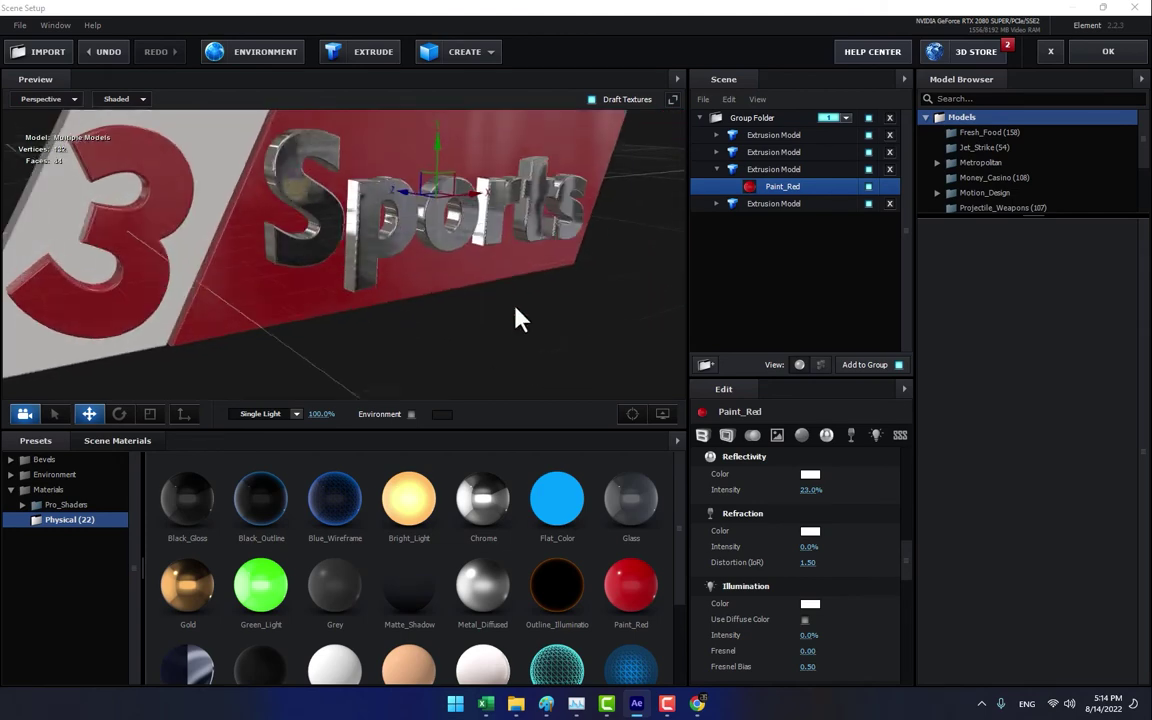
click(1108, 54)
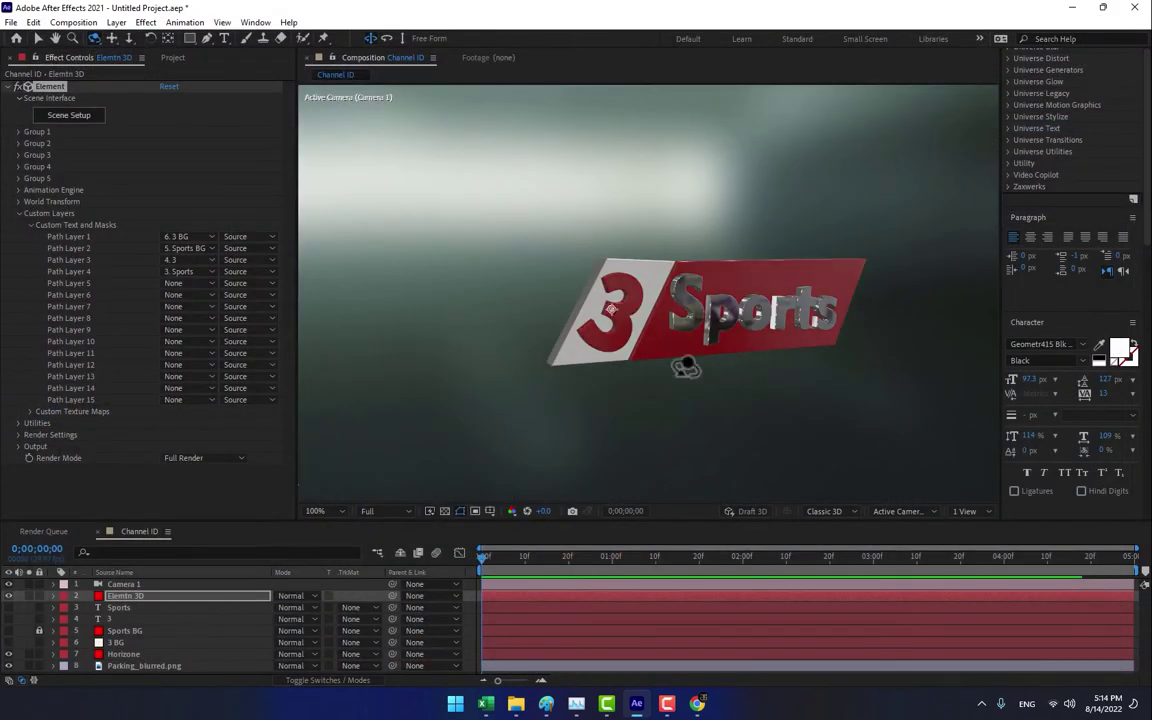
- Set Element Group 1's Particle Size to 27.20 and pan the camera to bring the whole Sports lettering into frame
click(18, 134)
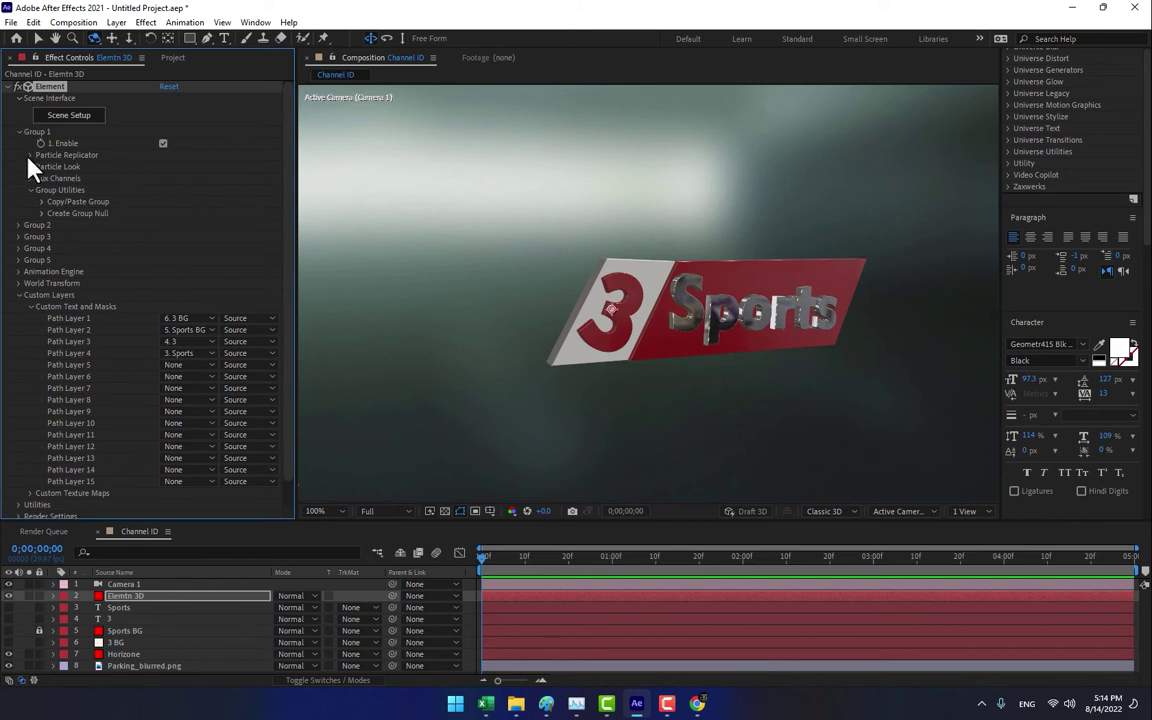
click(30, 156)
click(31, 261)
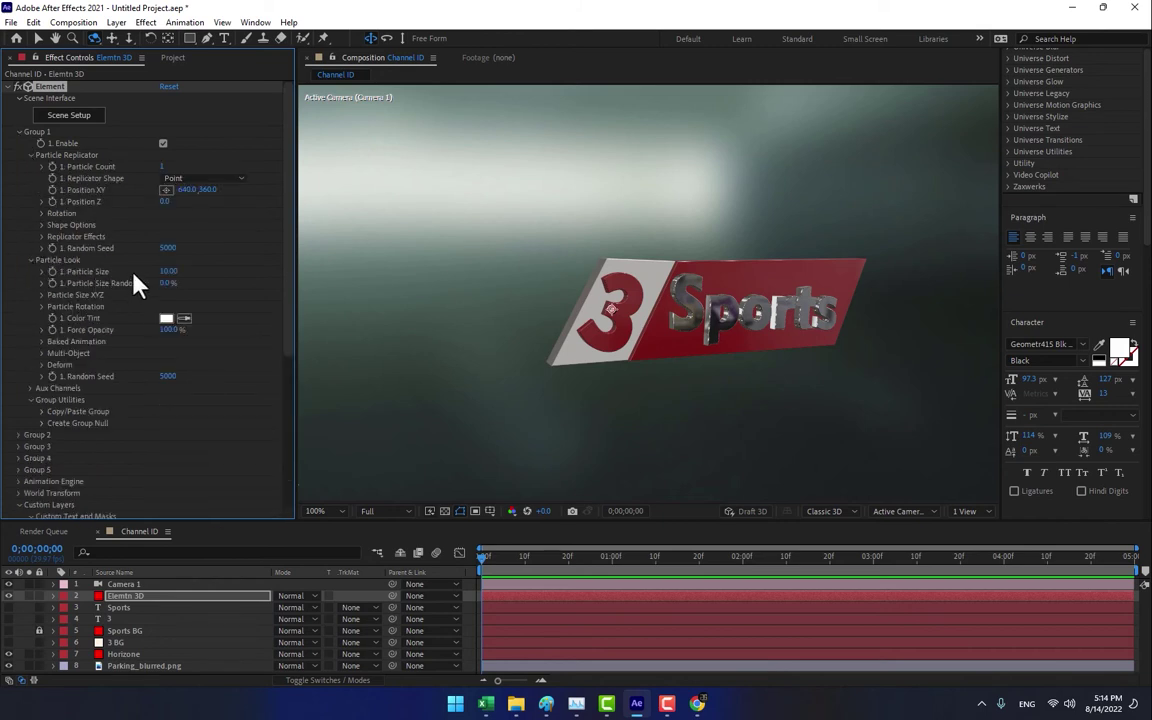
drag(172, 269, 295, 265)
click(112, 38)
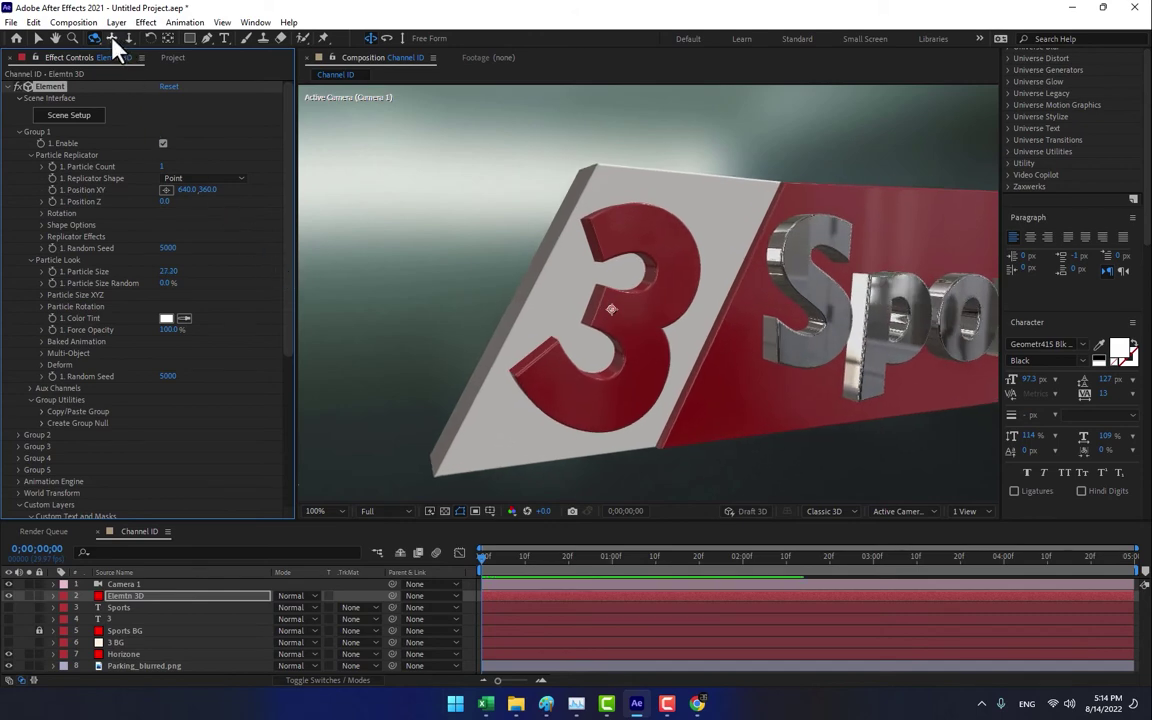
drag(633, 324, 377, 299)
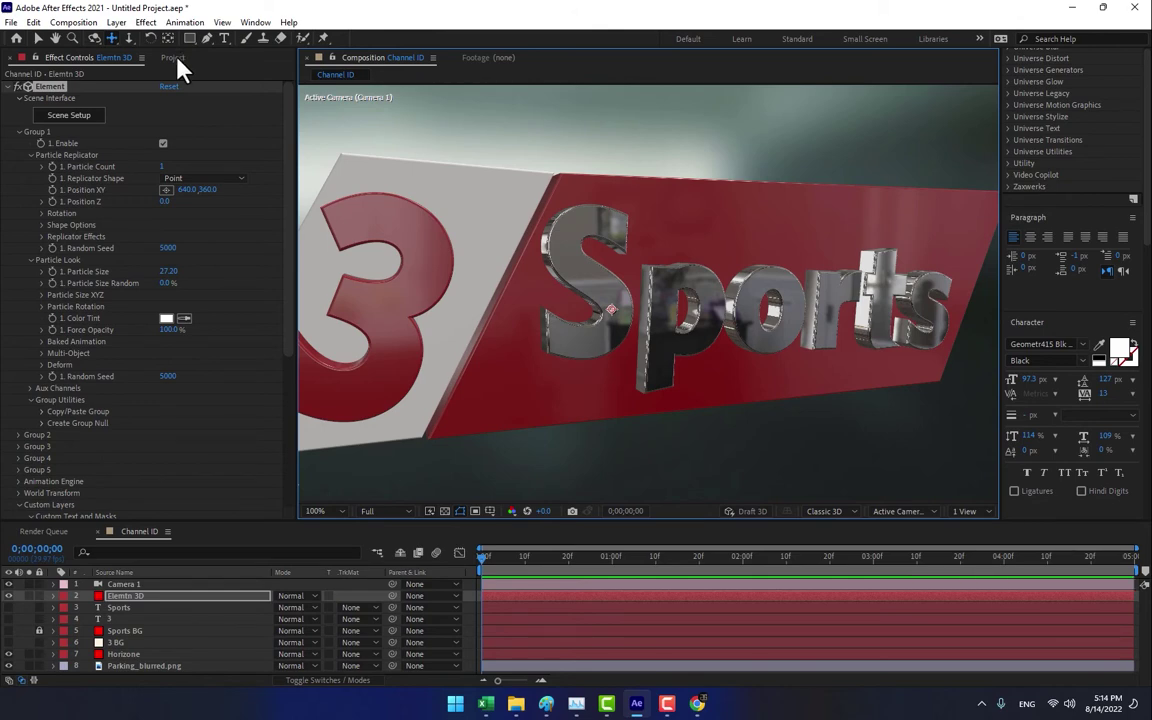
- Create a black 1280 x 720 px solid in the Channel ID composition
right_click(465, 632)
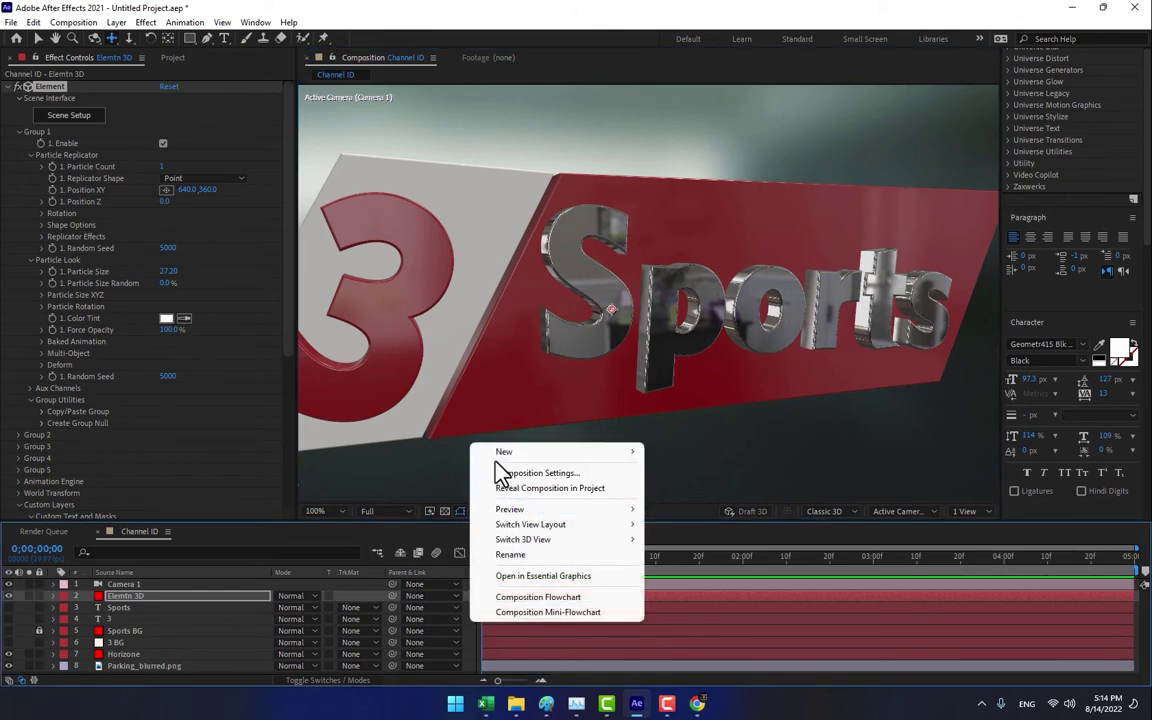
mouse_move(540, 452)
click(716, 497)
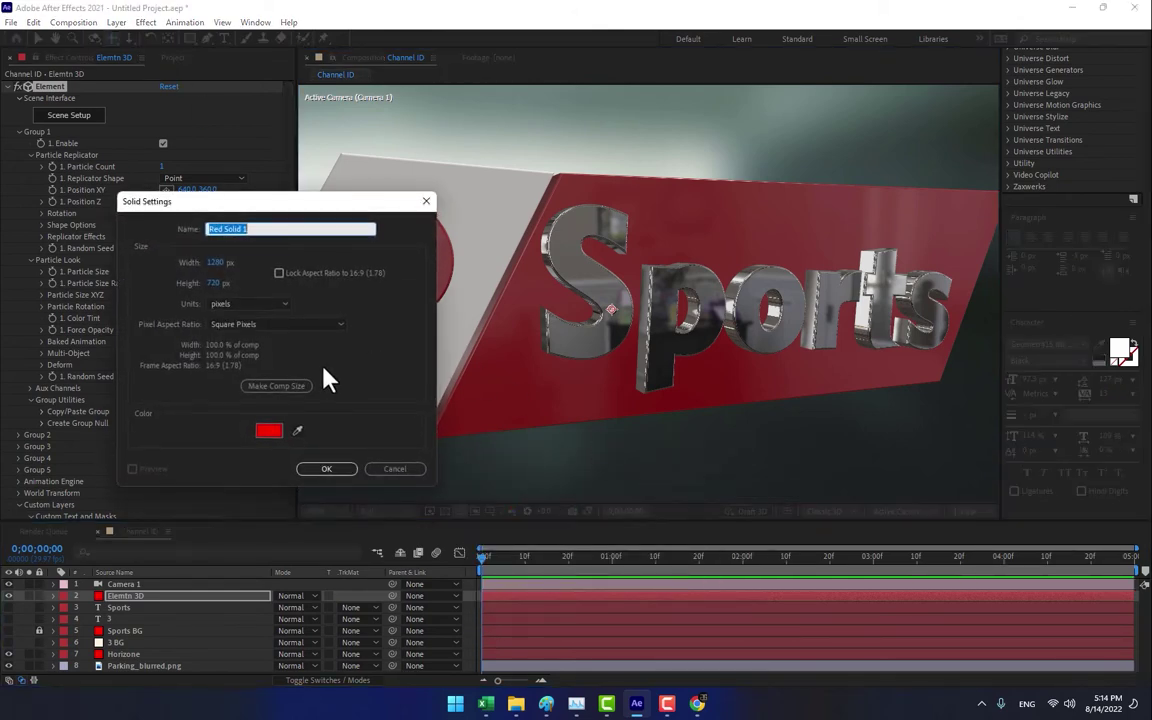
click(269, 431)
click(752, 470)
click(939, 299)
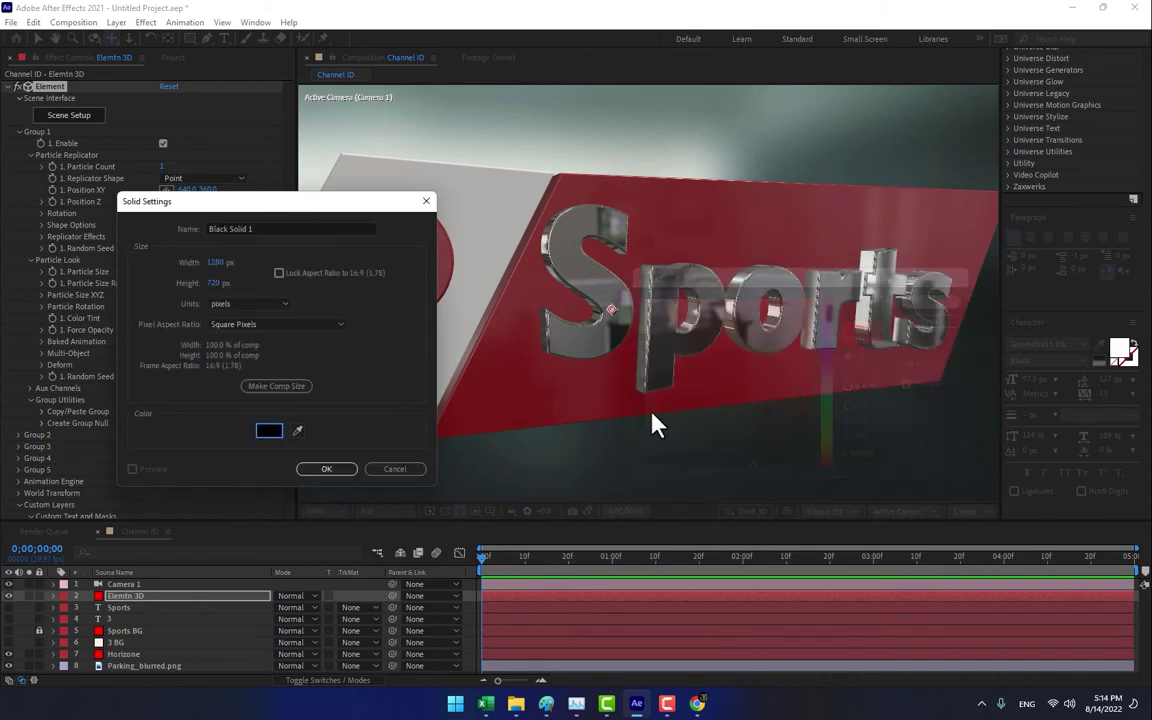
click(340, 472)
- Apply the uni.Knoll Light Factory EZ effect to the black solid and choose the Digital Preset flare
click(145, 22)
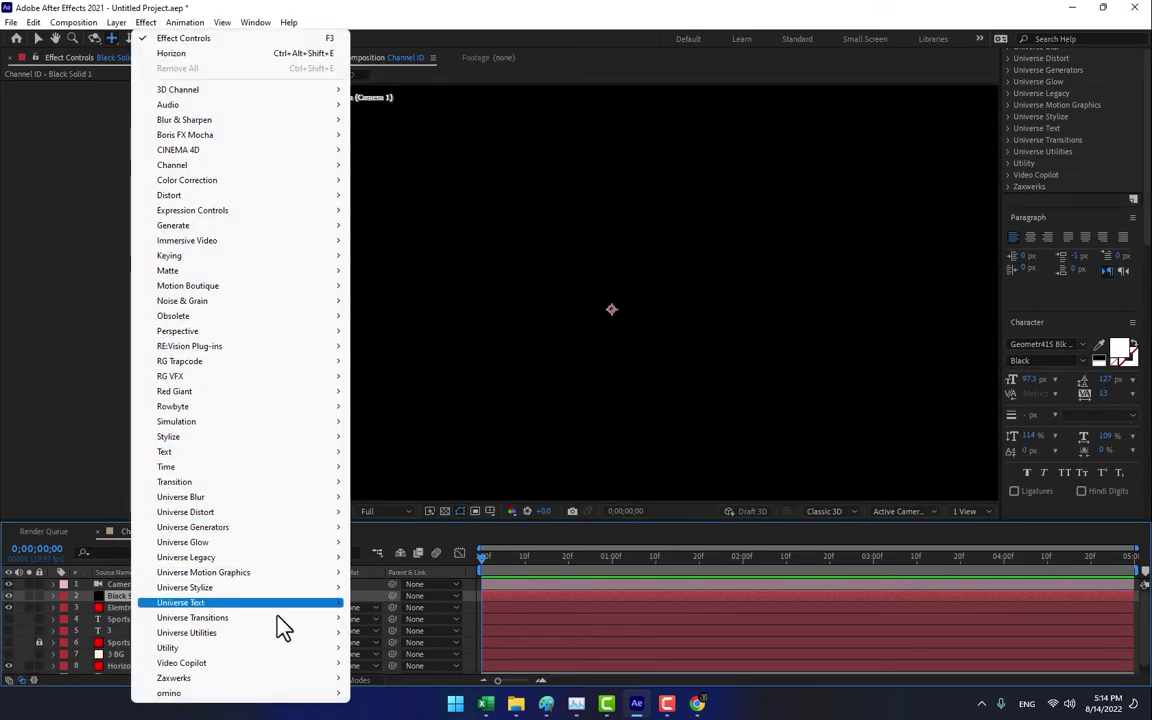
mouse_move(263, 596)
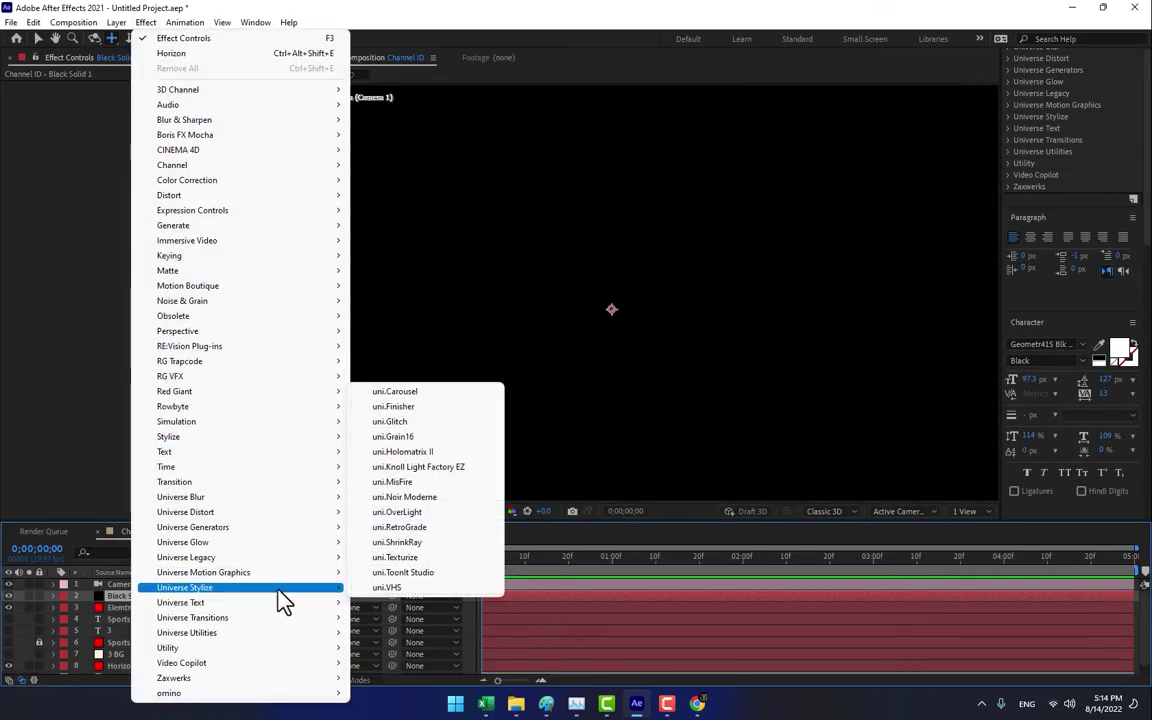
click(424, 470)
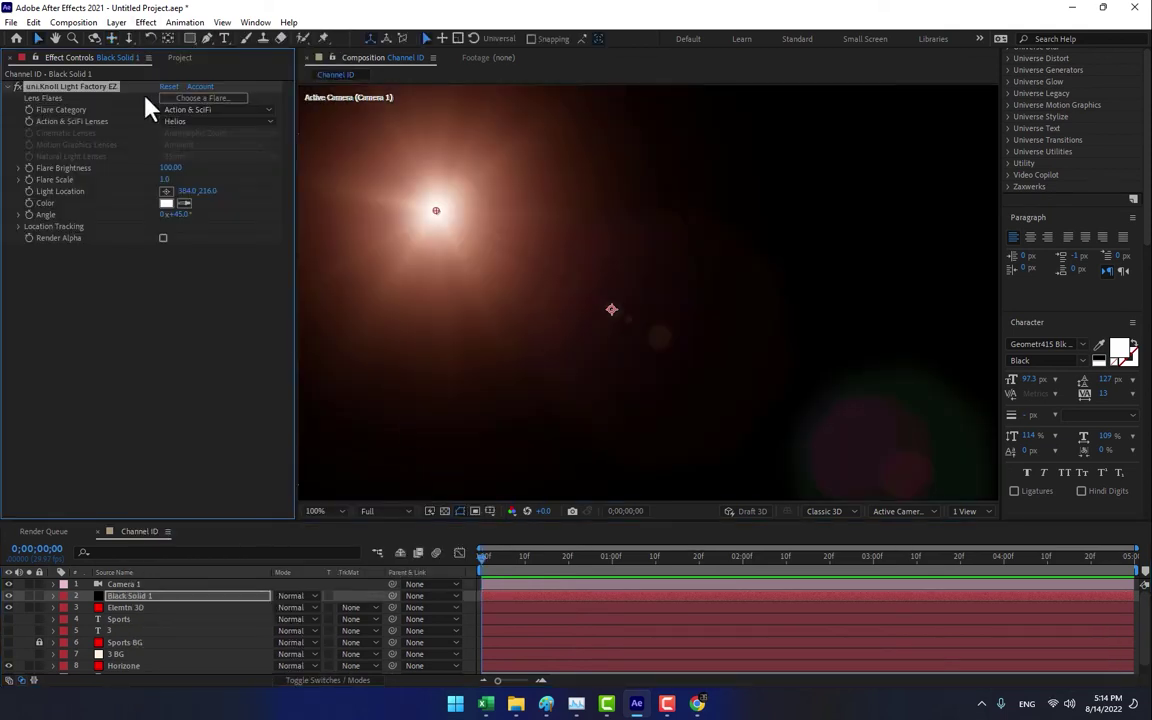
click(218, 100)
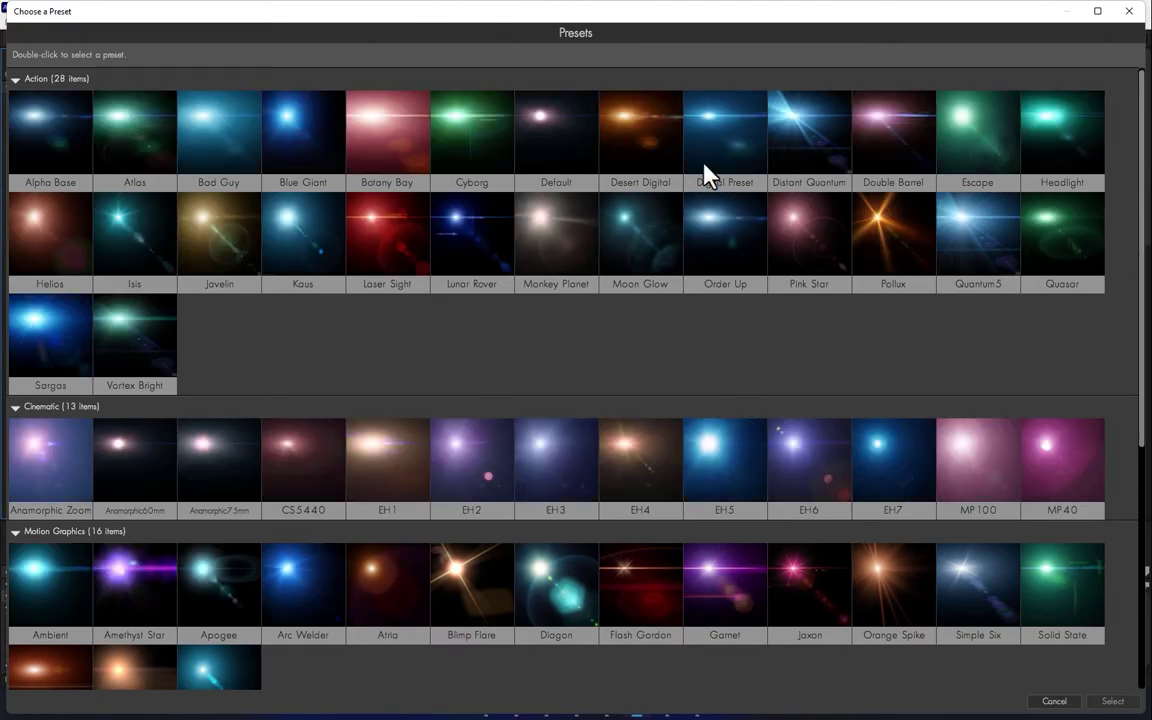
double_click(727, 146)
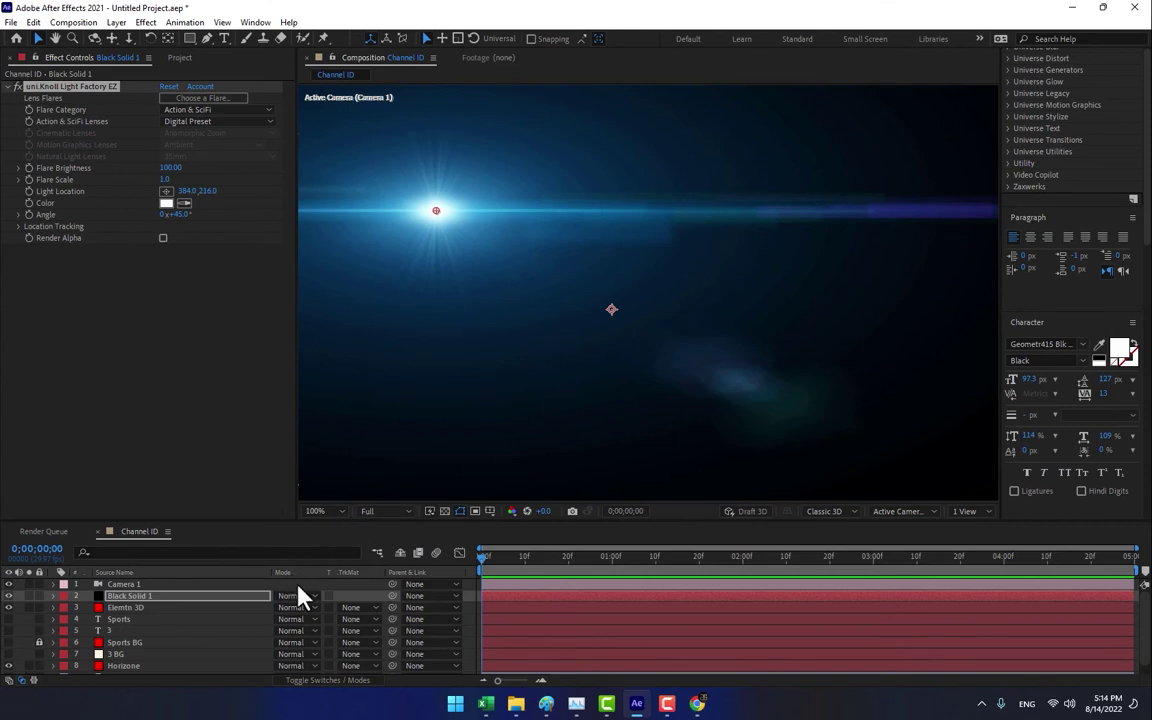
- Set the flare solid's blending mode to Add and move its light location to about 251, 135 above the 3
key(F4)
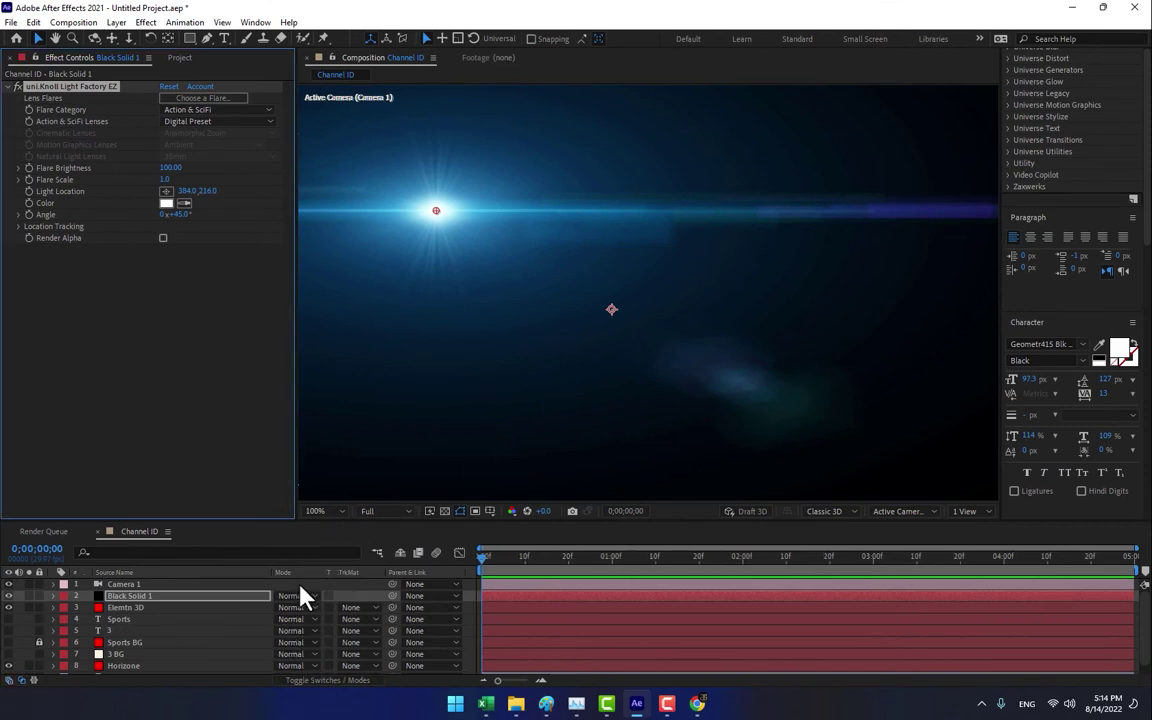
click(300, 595)
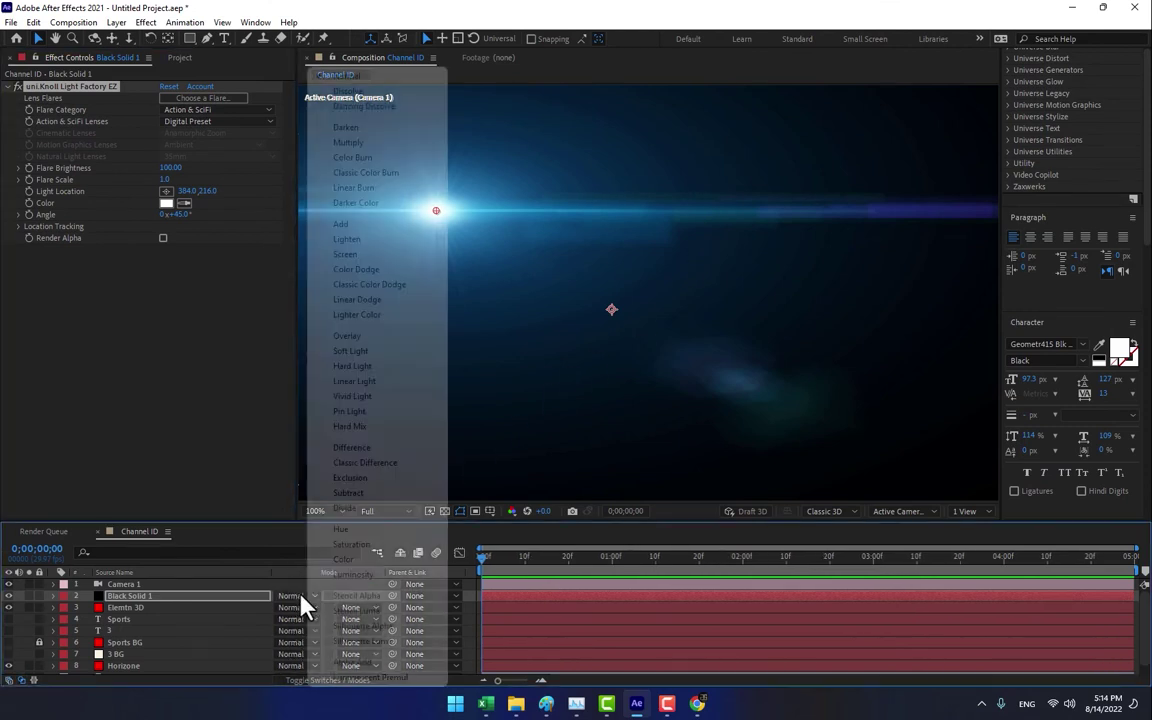
click(372, 226)
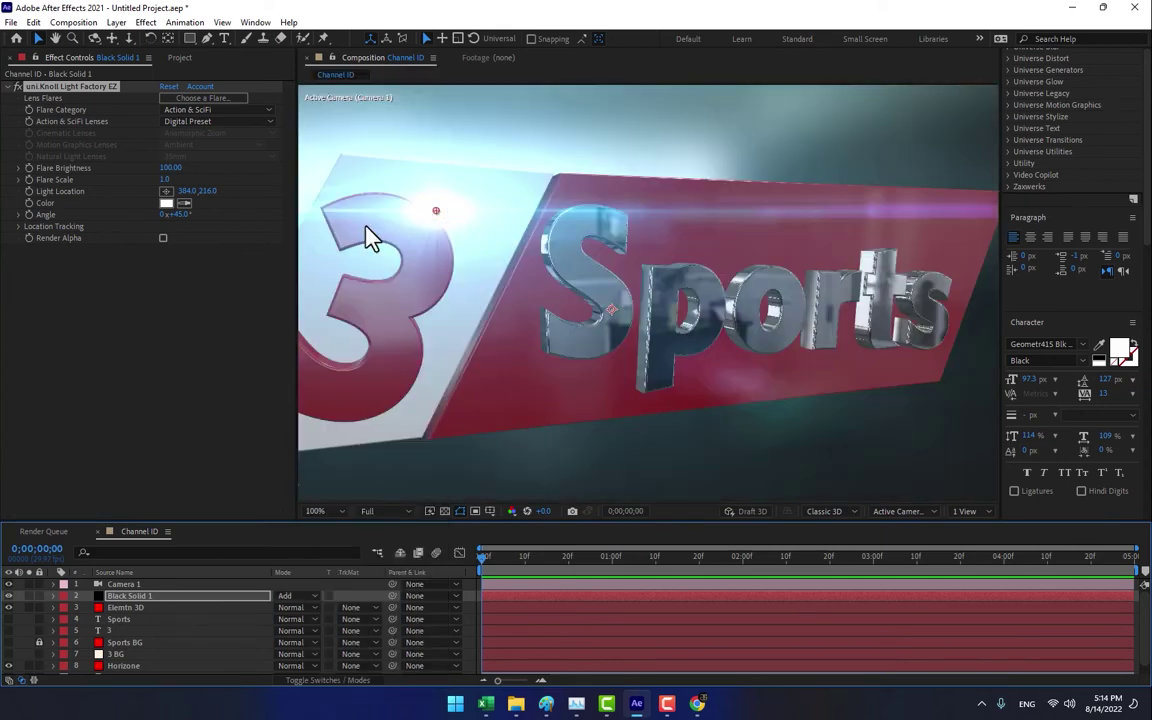
drag(437, 215, 347, 158)
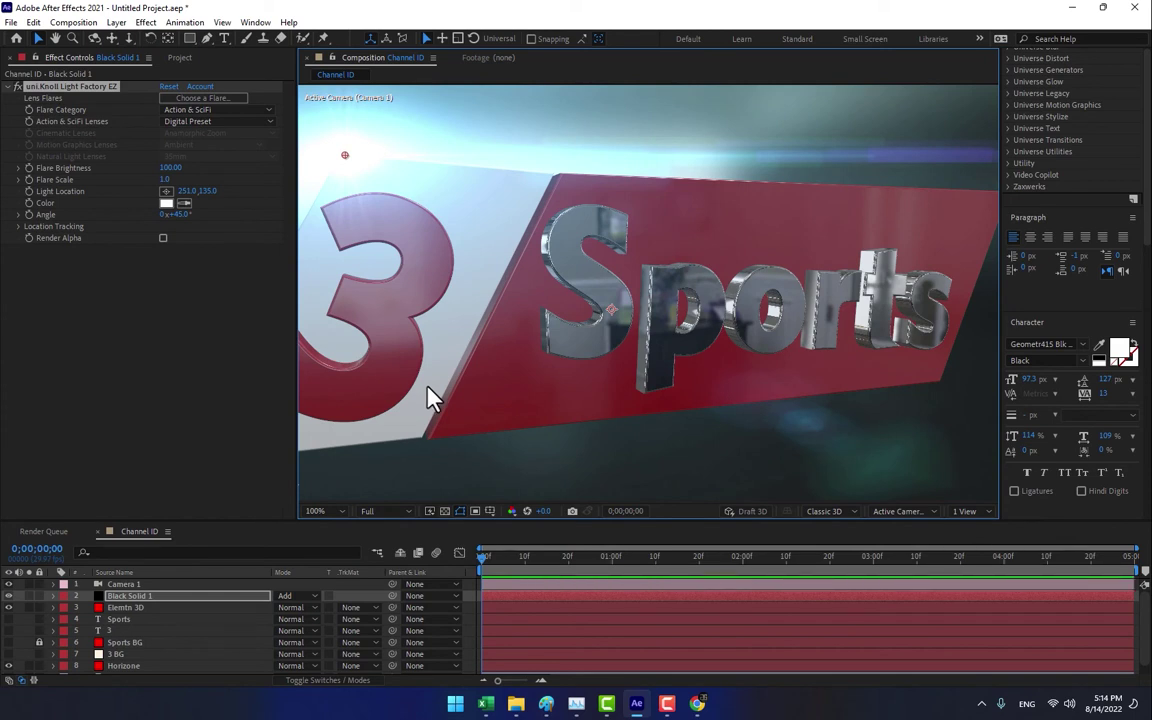
- Duplicate the Channel ID composition twice in the project
click(180, 57)
click(168, 300)
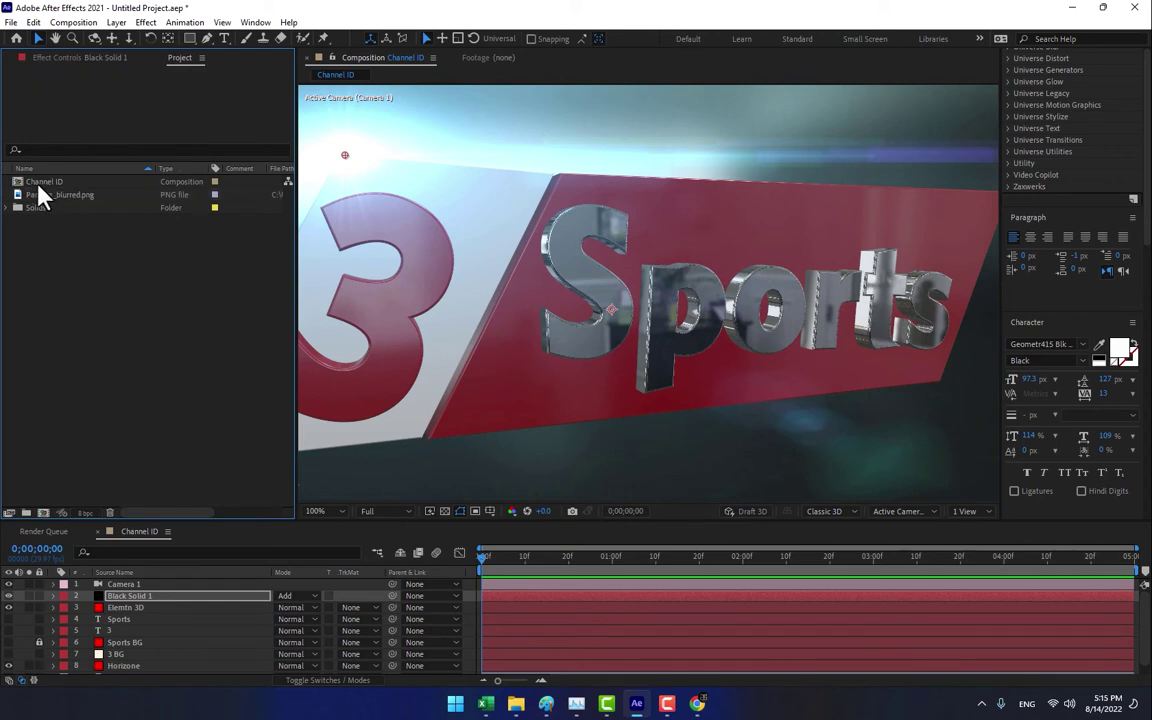
click(44, 184)
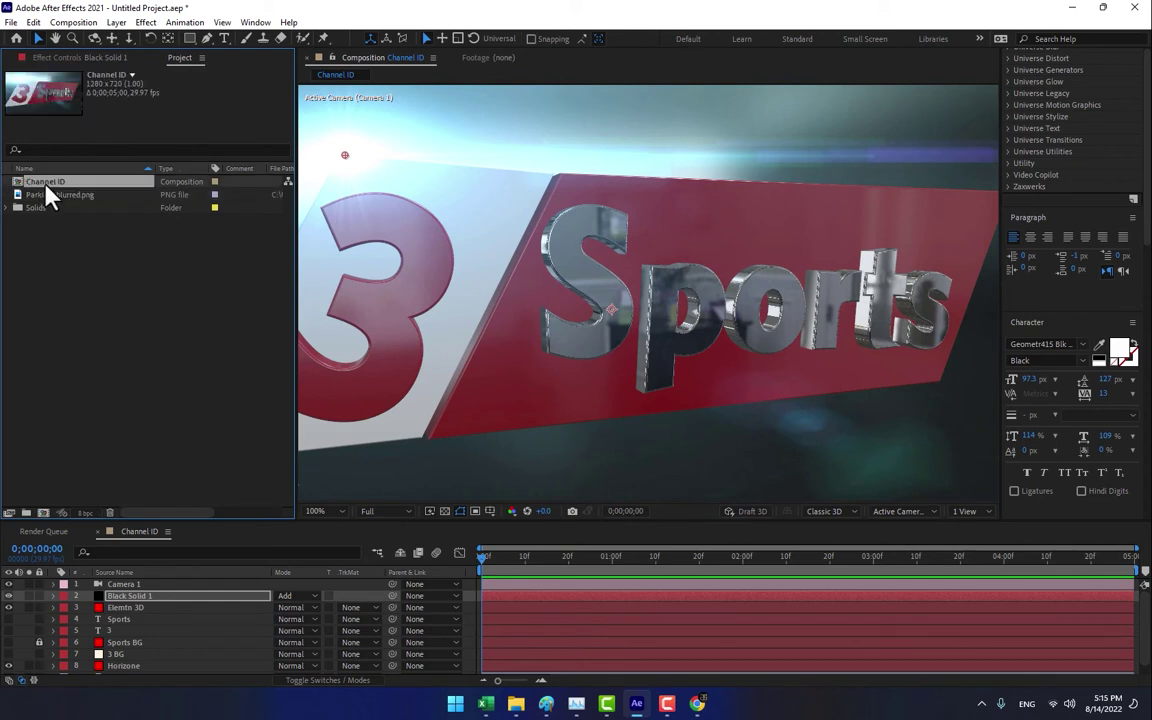
key(ctrl+d)
key(ctrl+d)
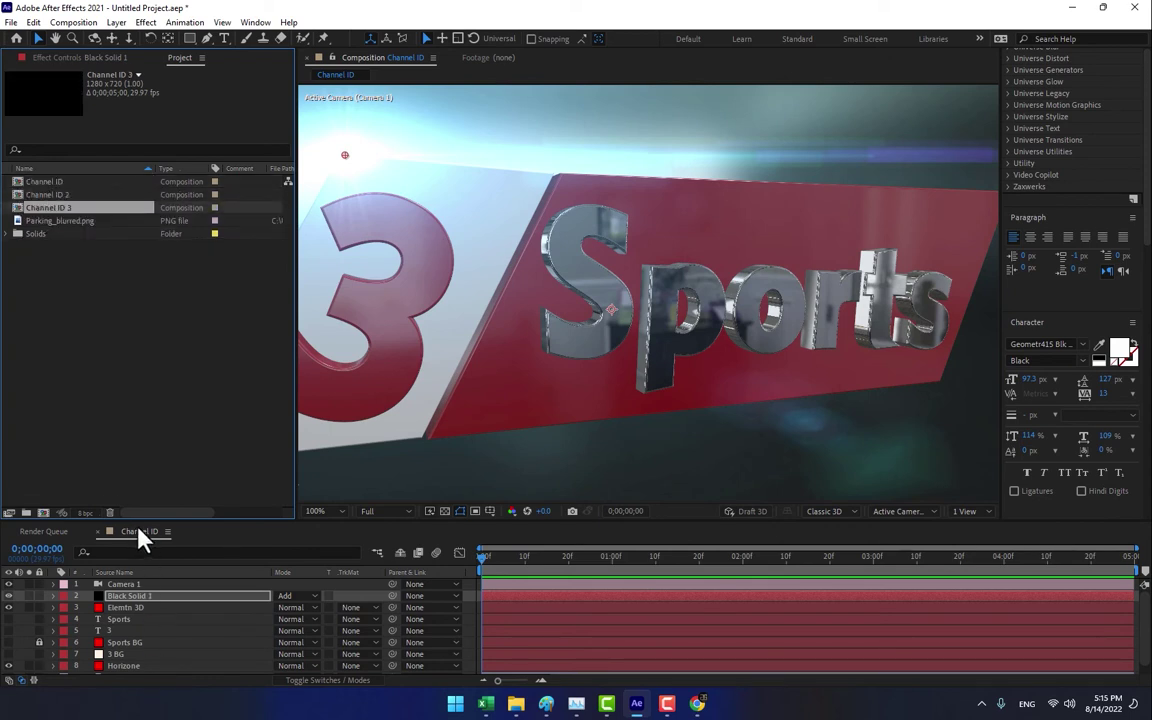
- Orbit Camera 1 to a steeper angle on the logo and keyframe its Point of Interest and Position at 0;00;00;00
click(136, 586)
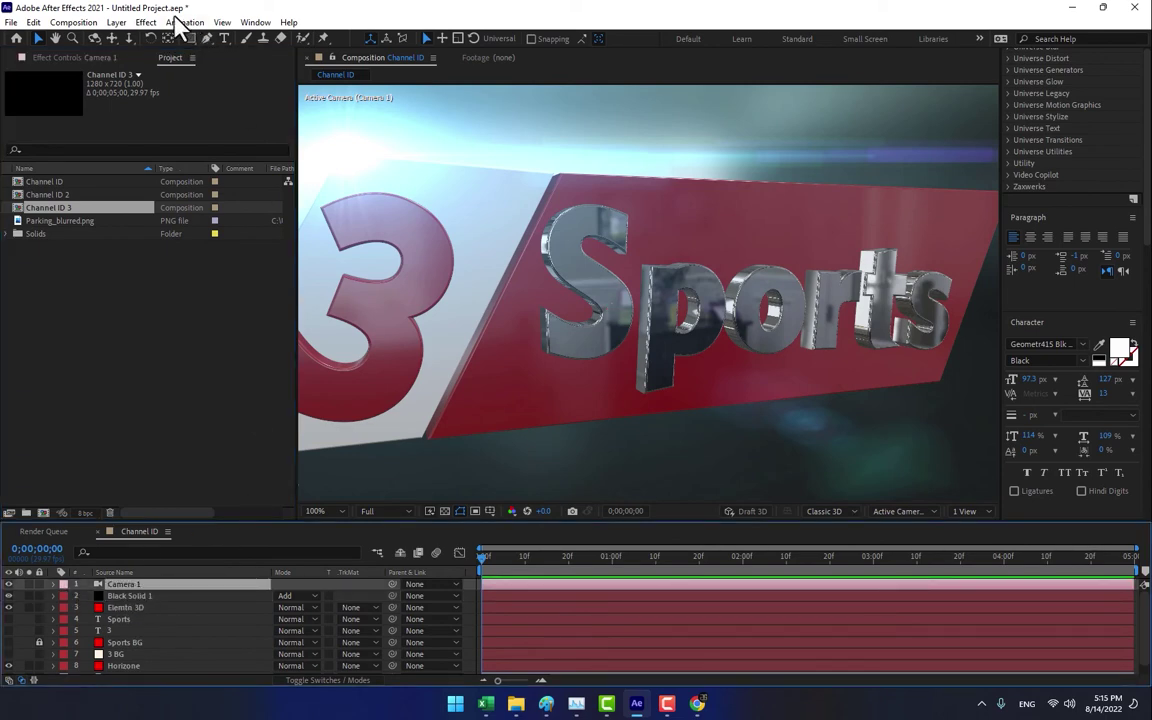
click(95, 39)
drag(643, 290, 680, 286)
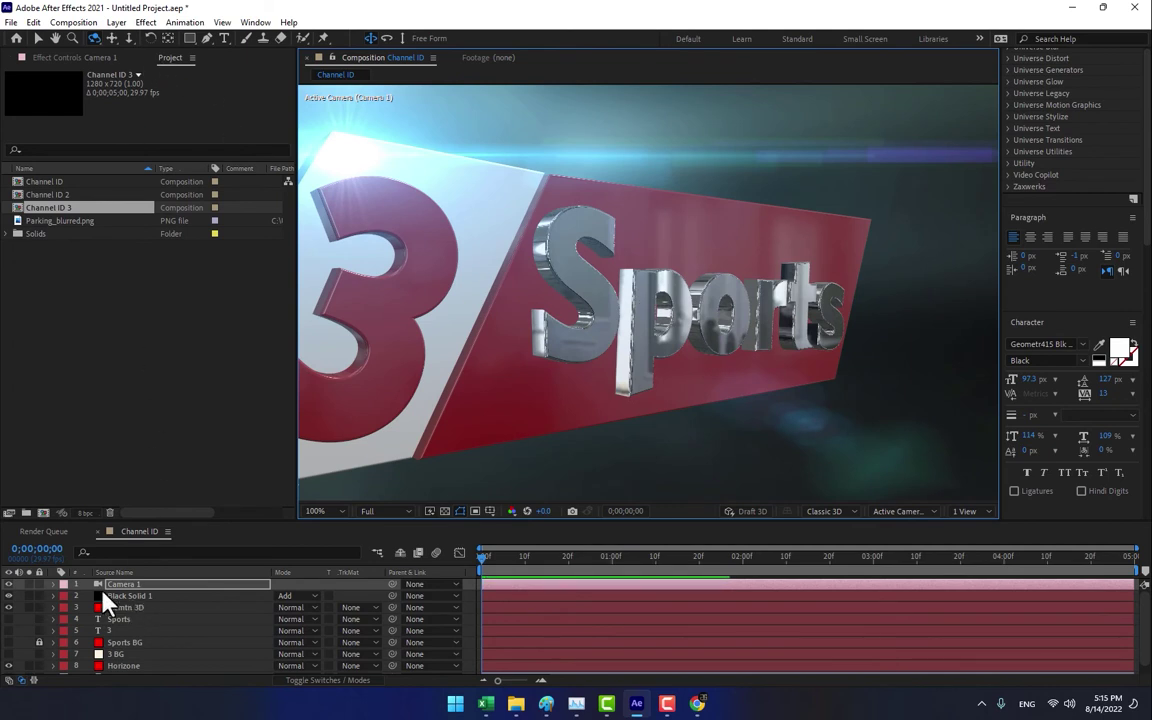
click(53, 585)
click(66, 597)
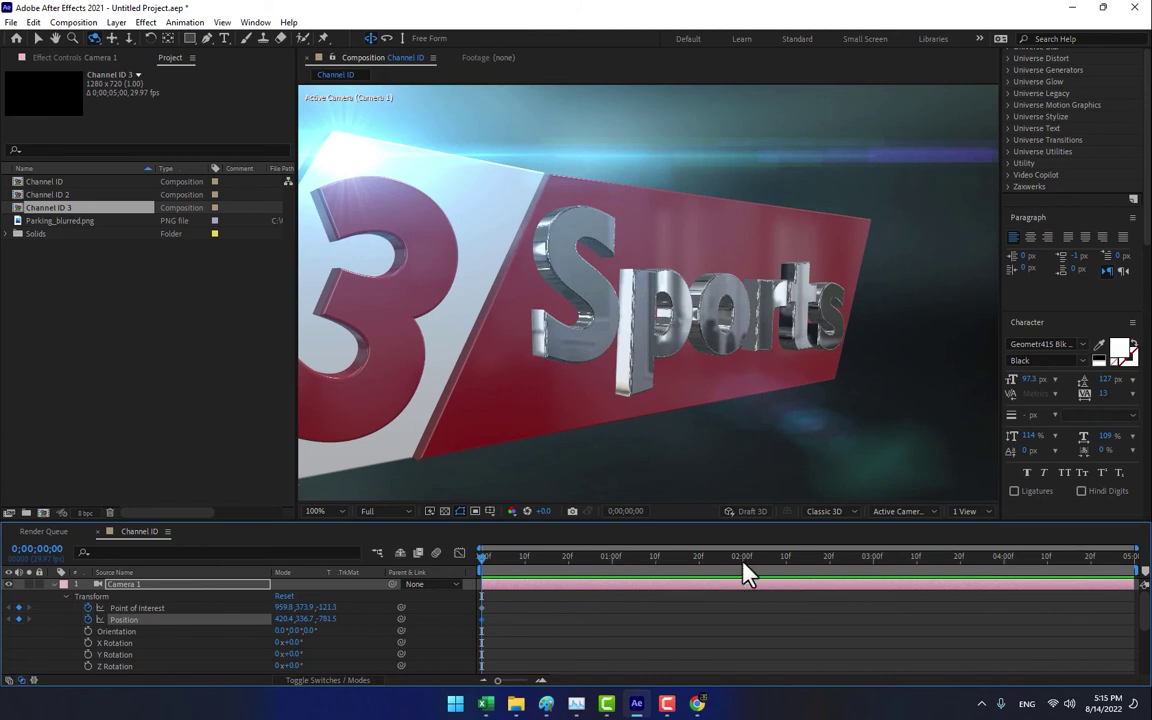
- At 0;00;02;00, dolly Camera 1 closer and pan it to frame the Sports lettering, and preview the camera move
click(743, 572)
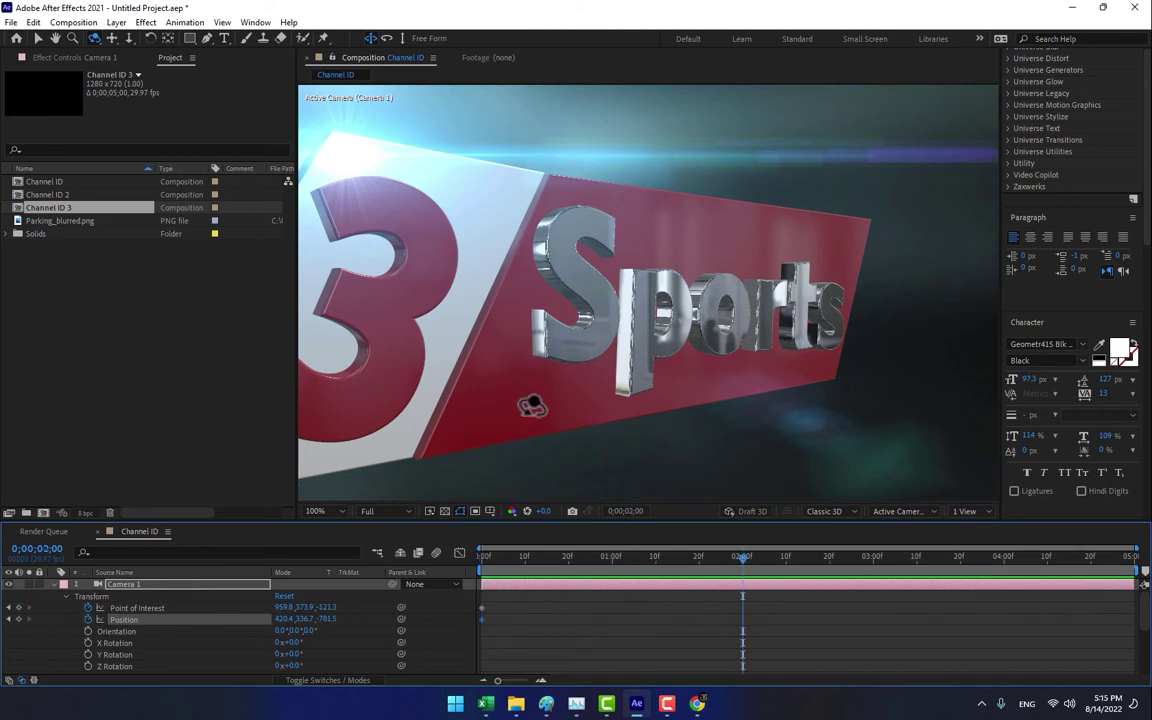
click(129, 38)
drag(680, 310, 737, 242)
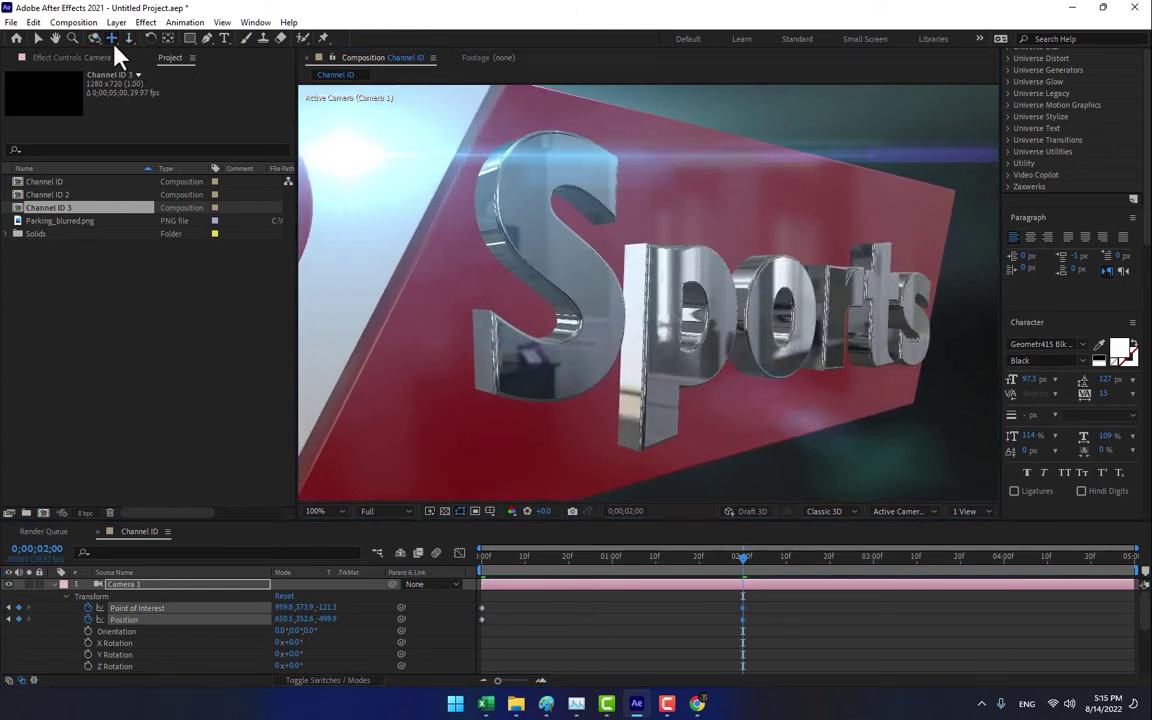
drag(836, 329, 528, 563)
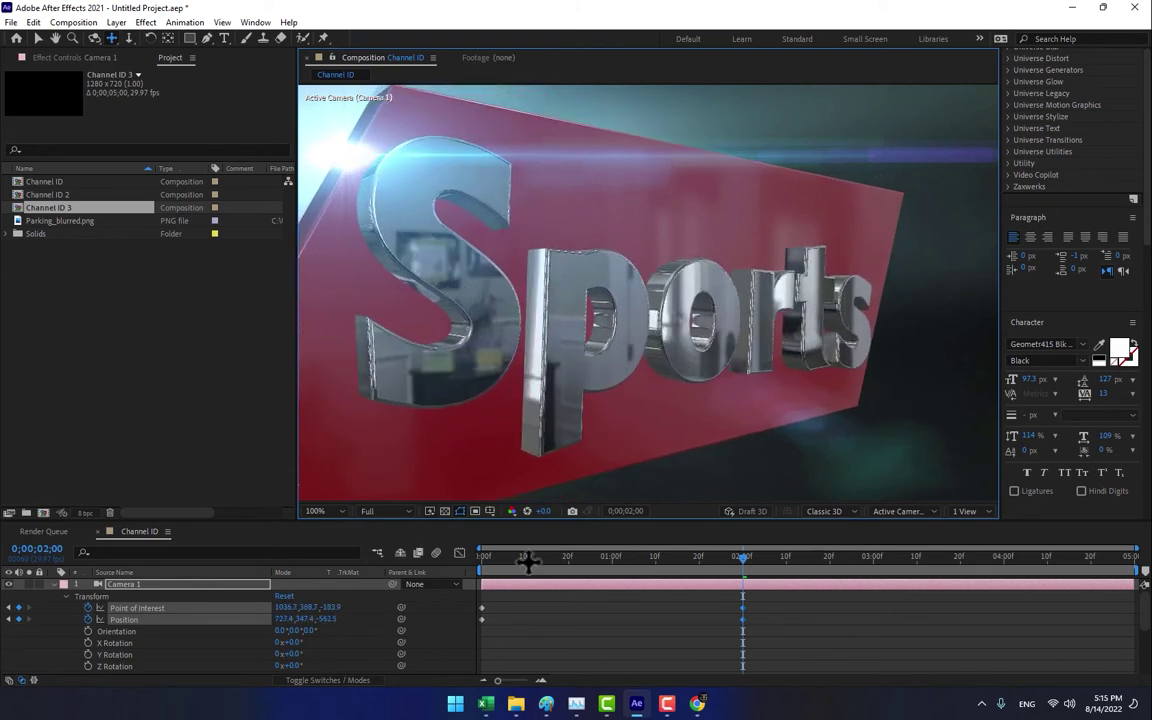
key(space)
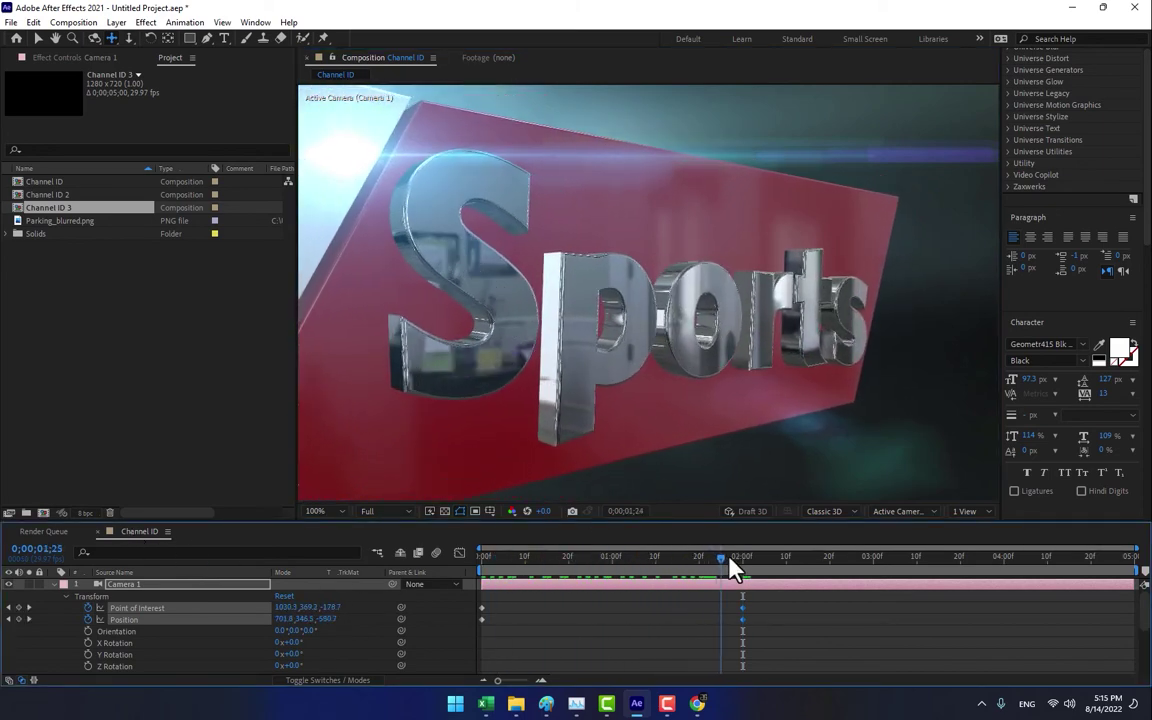
- Open the Channel ID 2 composition, then orbit, dolly and pan Camera 1 for a close-up of the S and p letters
double_click(55, 194)
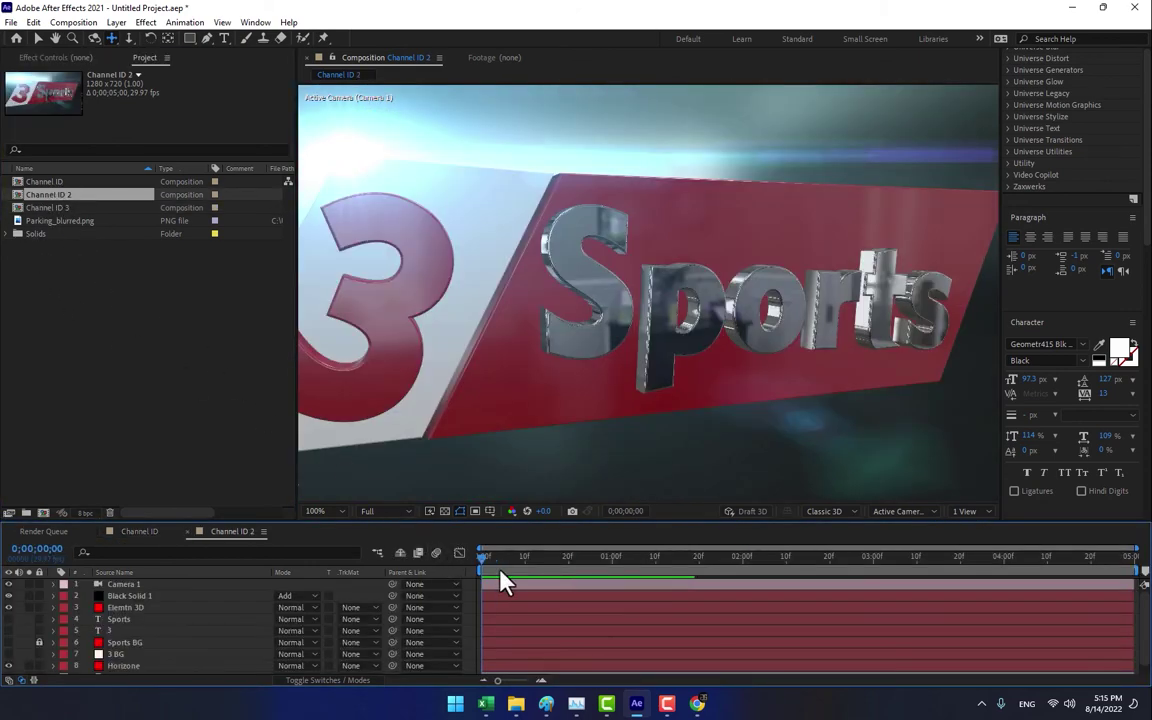
click(94, 38)
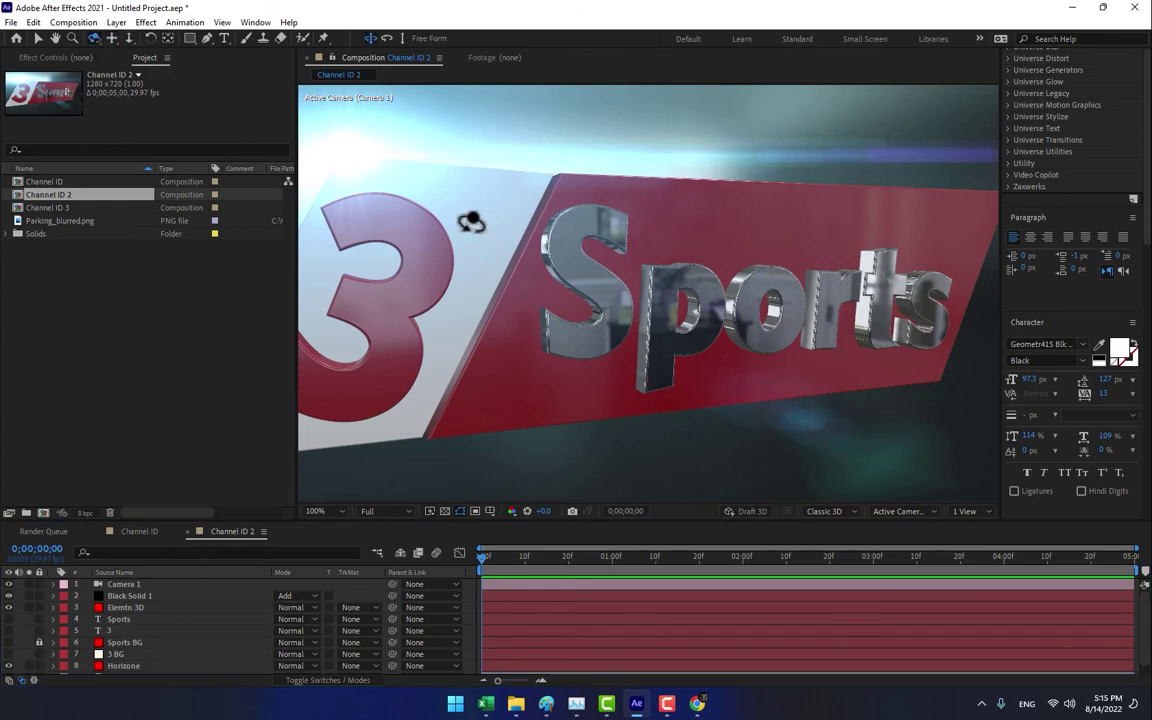
drag(468, 221, 617, 288)
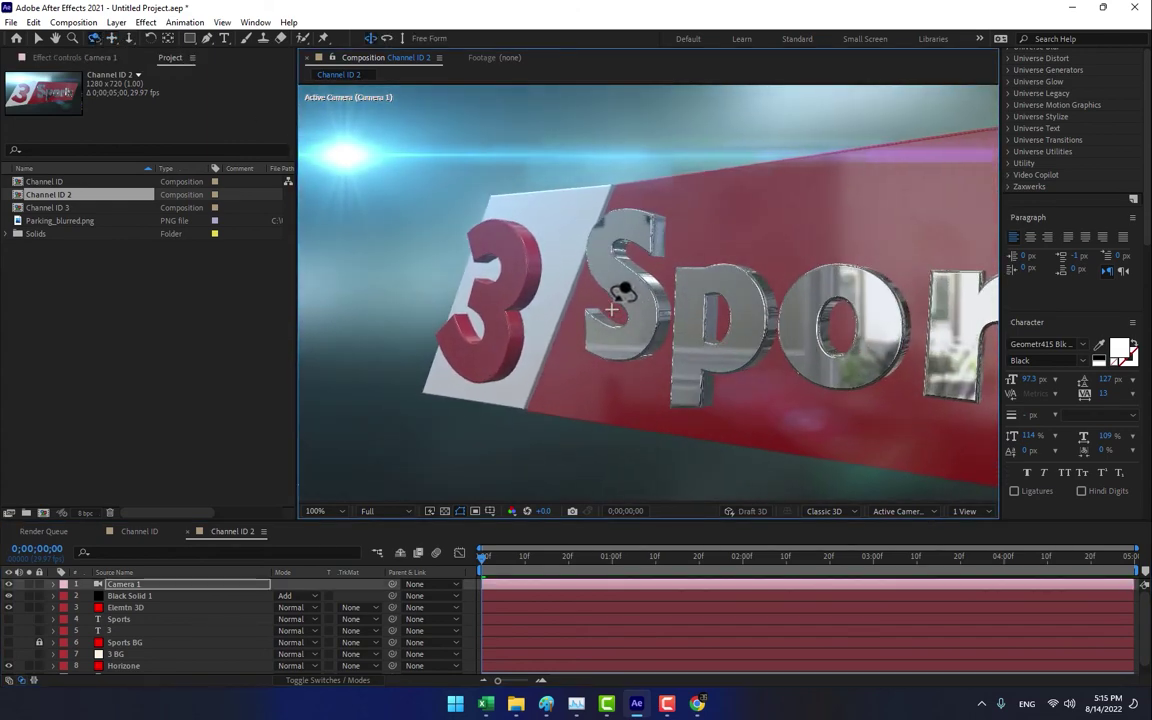
click(128, 38)
drag(695, 290, 715, 92)
click(111, 38)
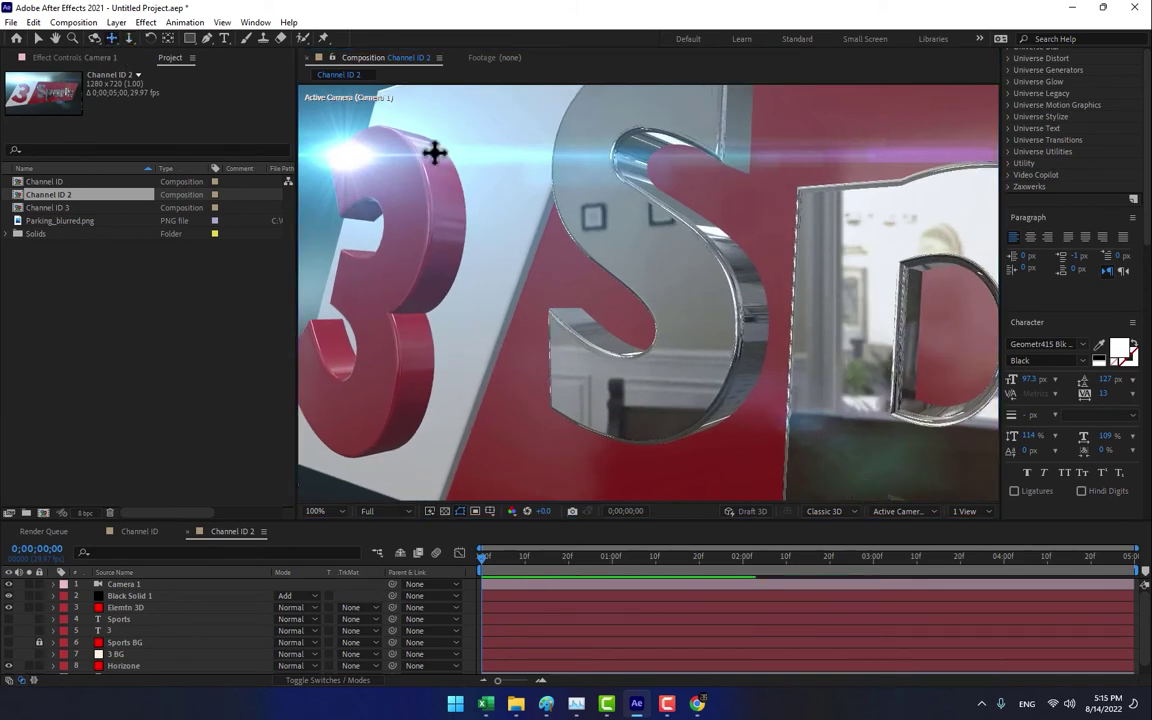
drag(630, 252, 569, 284)
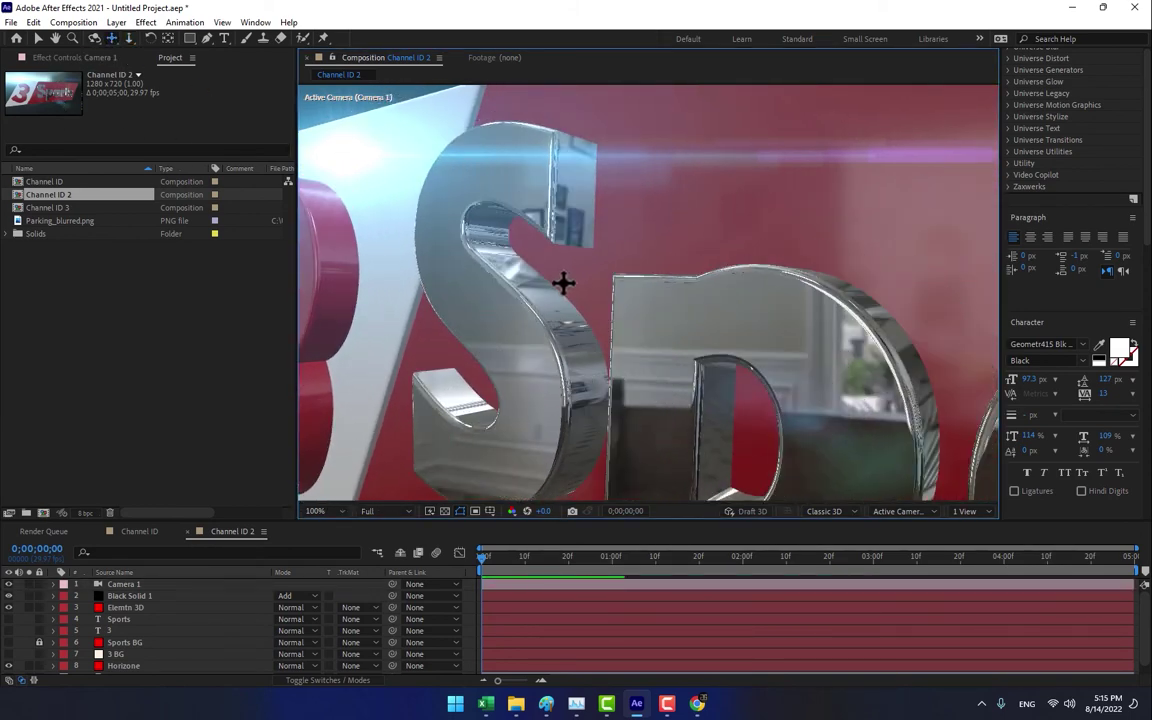
- Keyframe Camera 1's Point of Interest and Position at 0;00;00;00
key(v)
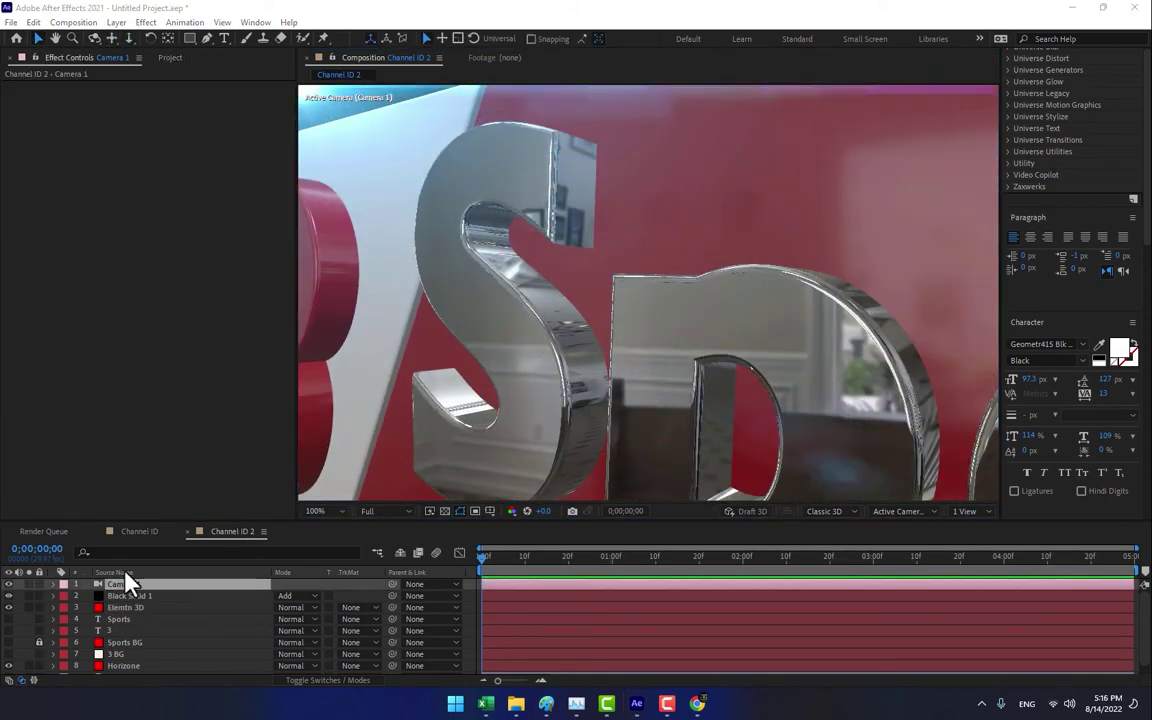
click(53, 584)
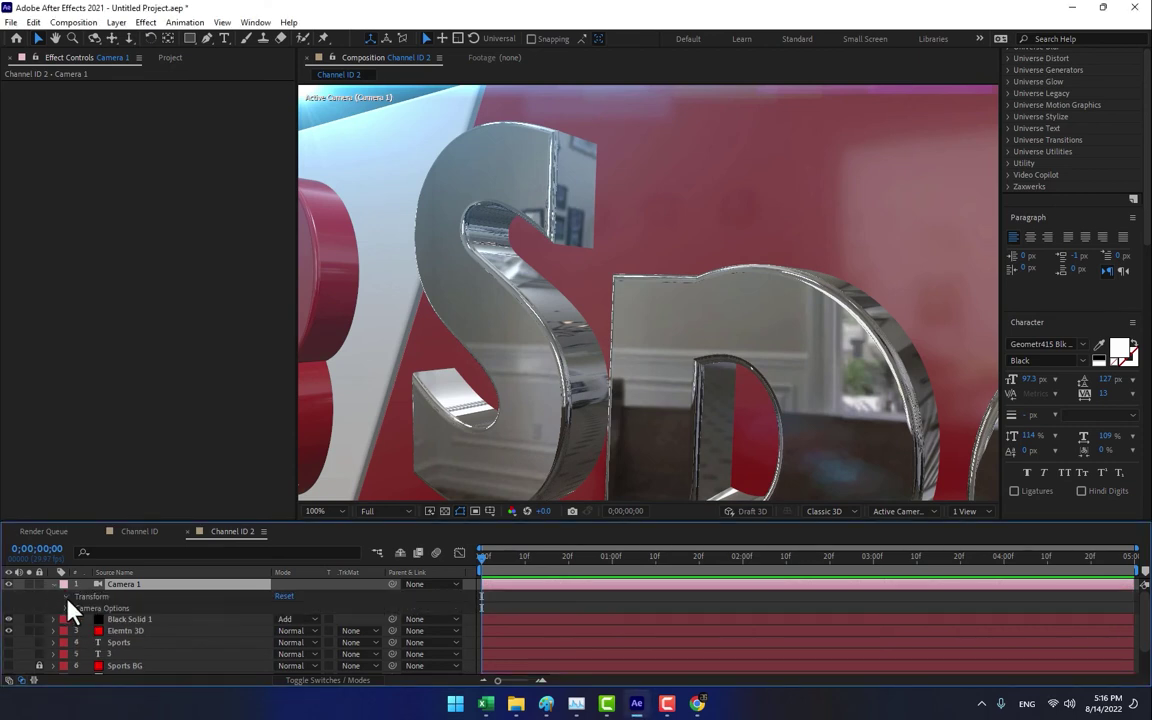
click(66, 596)
click(88, 608)
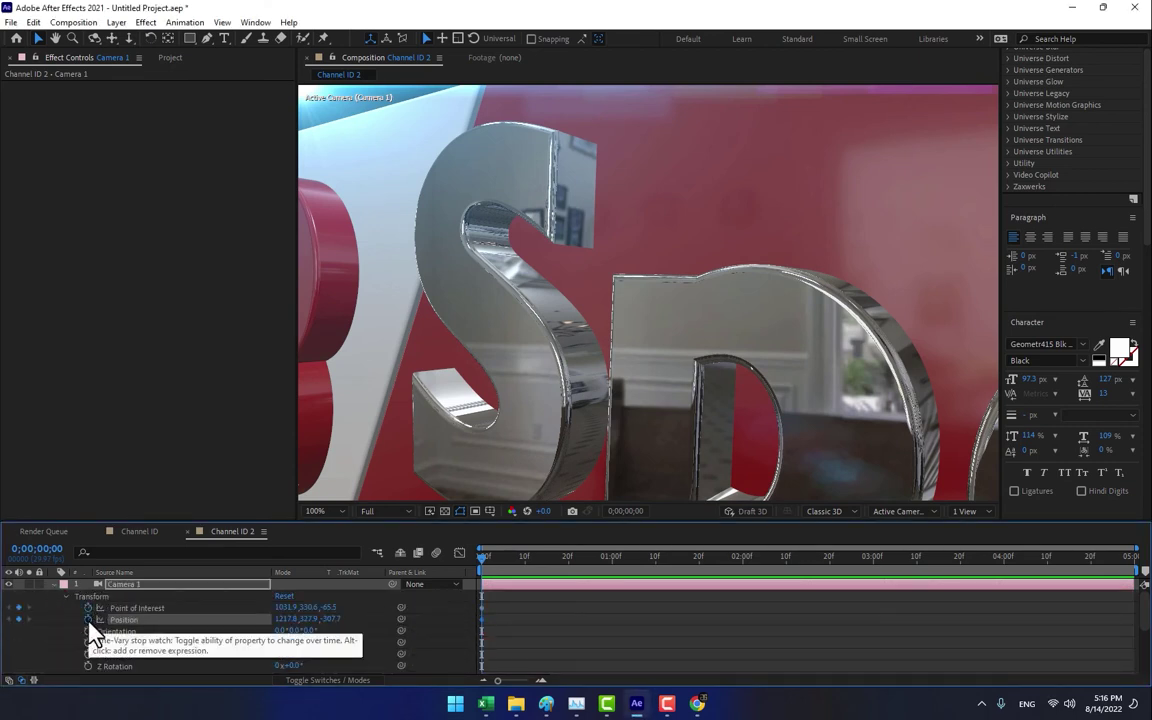
click(88, 620)
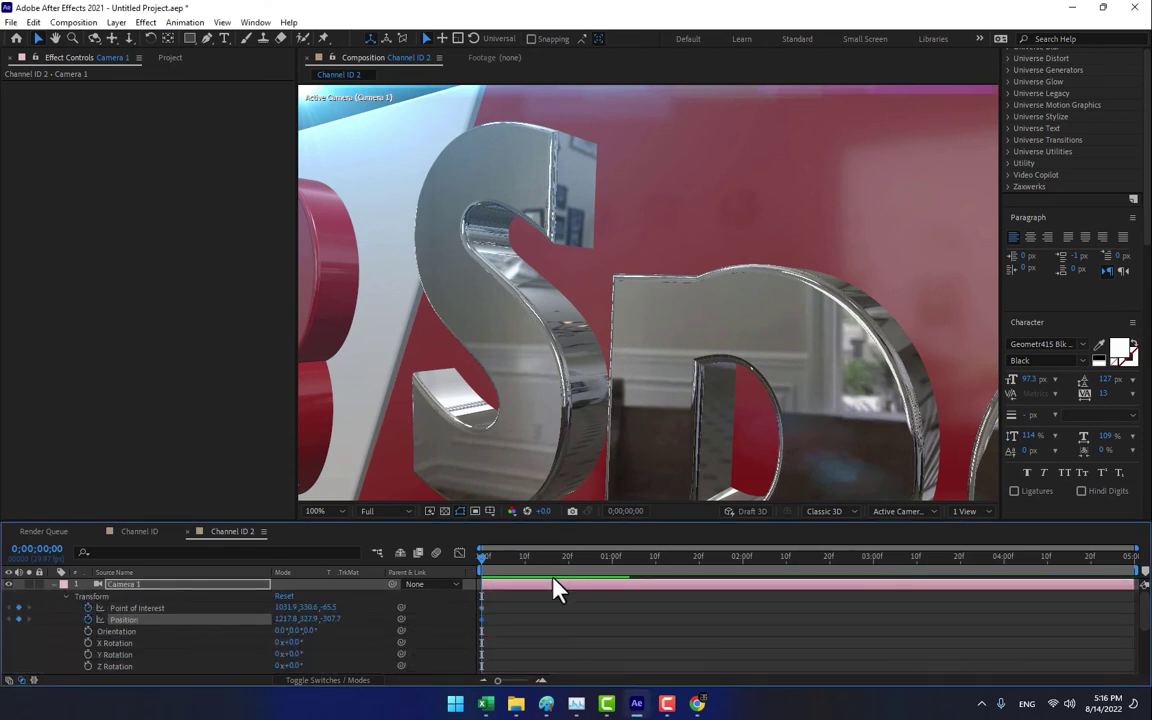
- Pan Camera 1 down the letters at 0;00;02;00, raise its framing slightly at 0;00;00;00, and preview the move
click(741, 563)
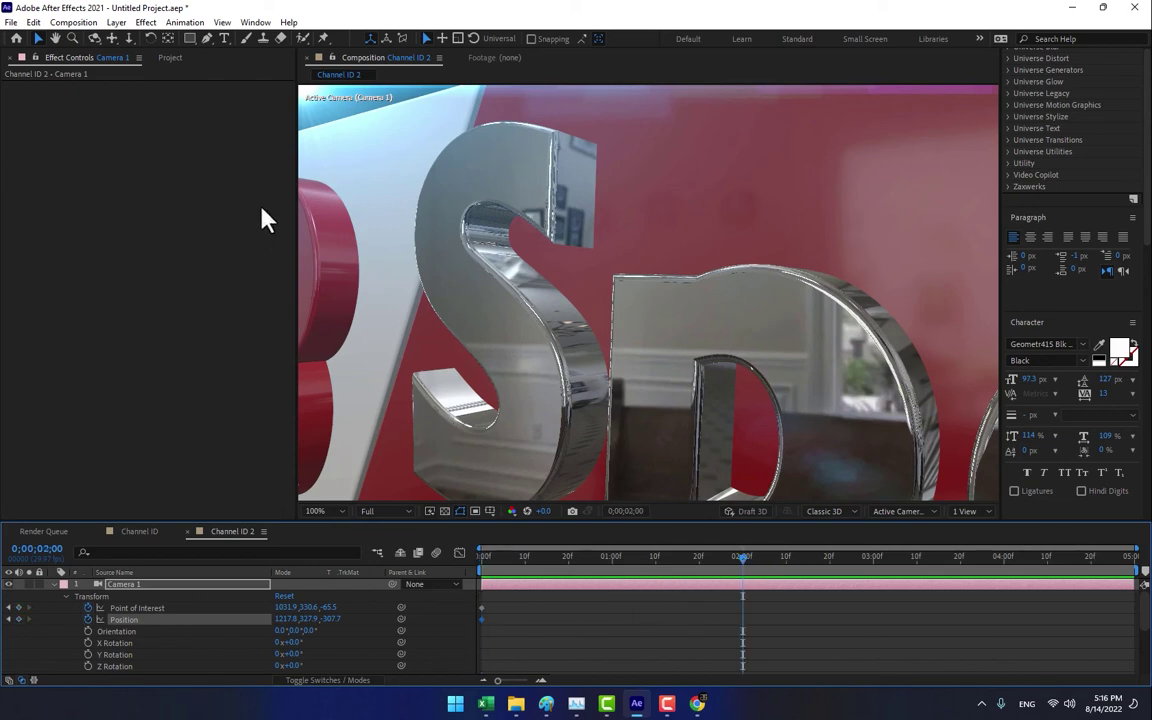
click(111, 39)
drag(493, 377, 496, 247)
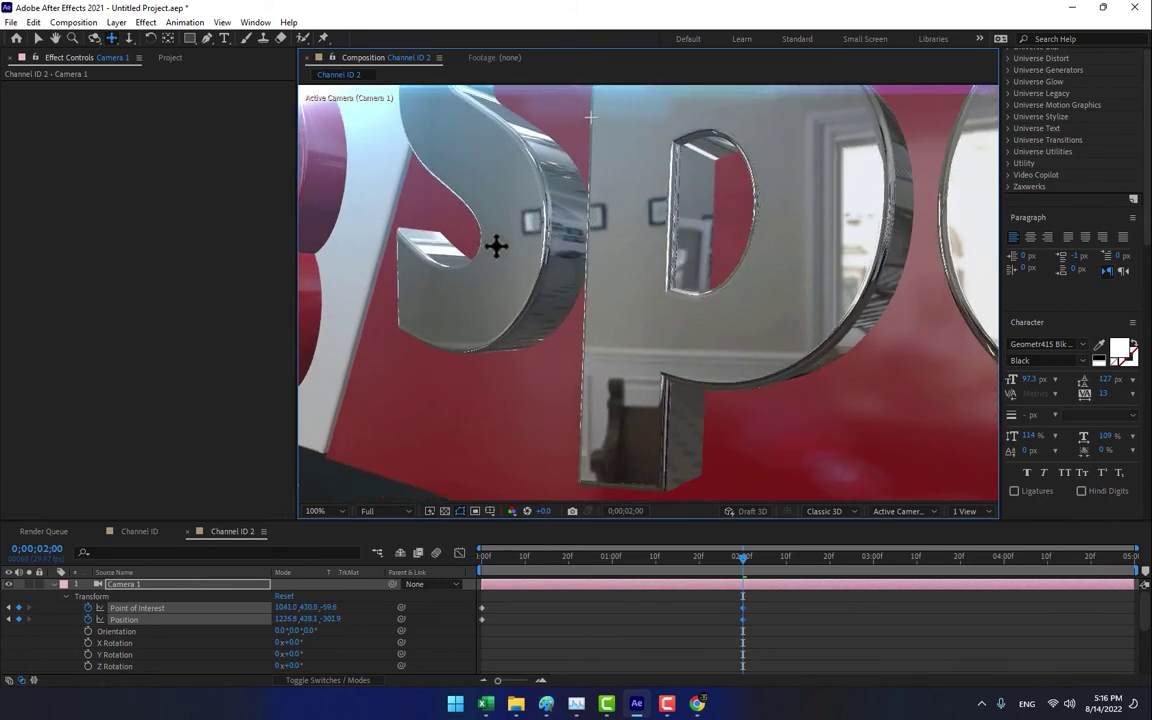
click(508, 557)
key(Home)
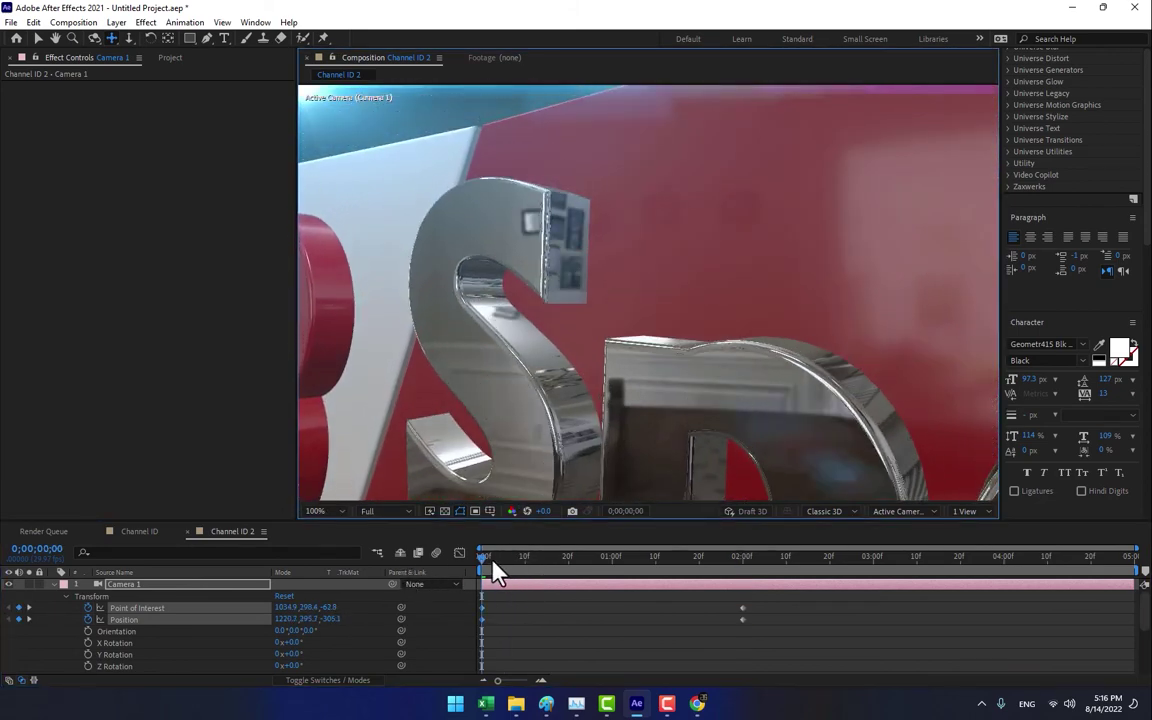
drag(497, 572, 395, 595)
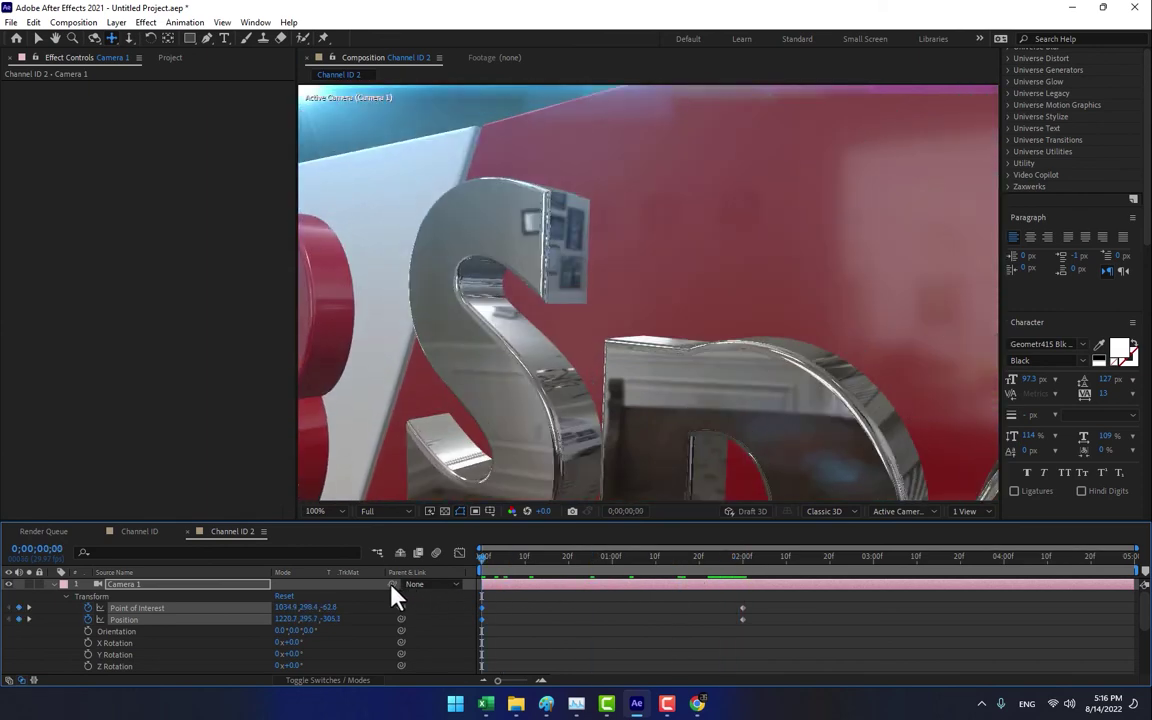
click(55, 585)
- Move the flare solid's light location to about 159, 659 and keyframe it at 0;00;00;00
click(143, 596)
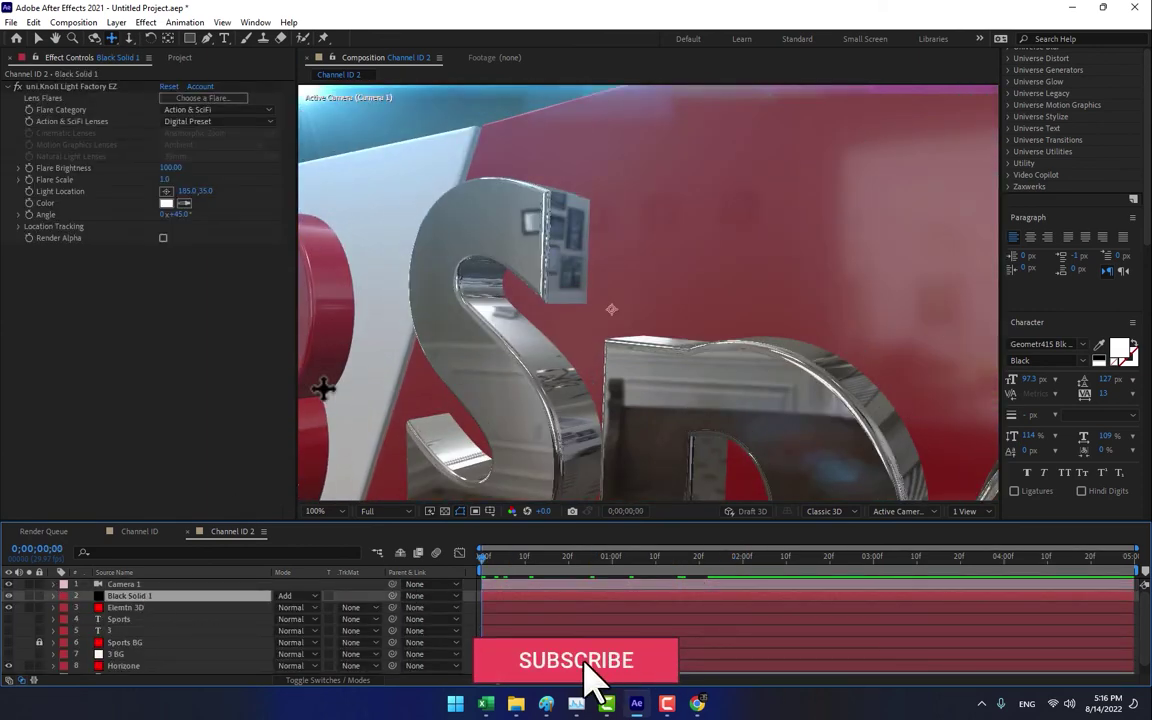
click(60, 87)
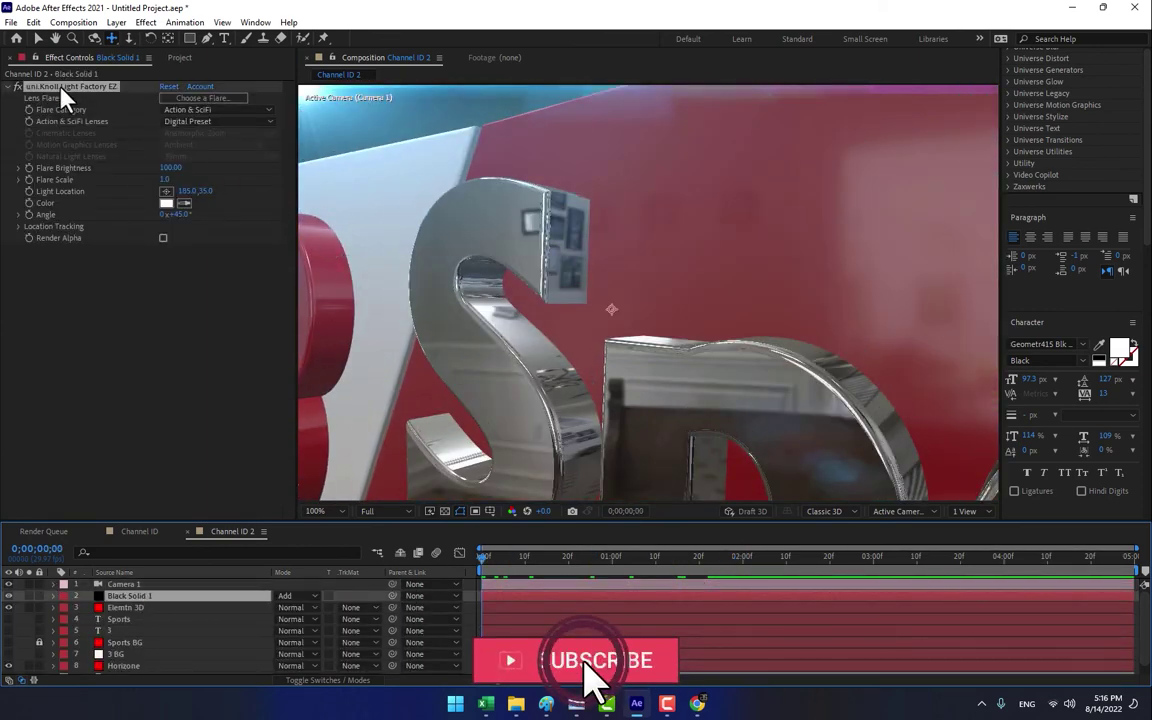
click(40, 38)
drag(306, 96, 282, 518)
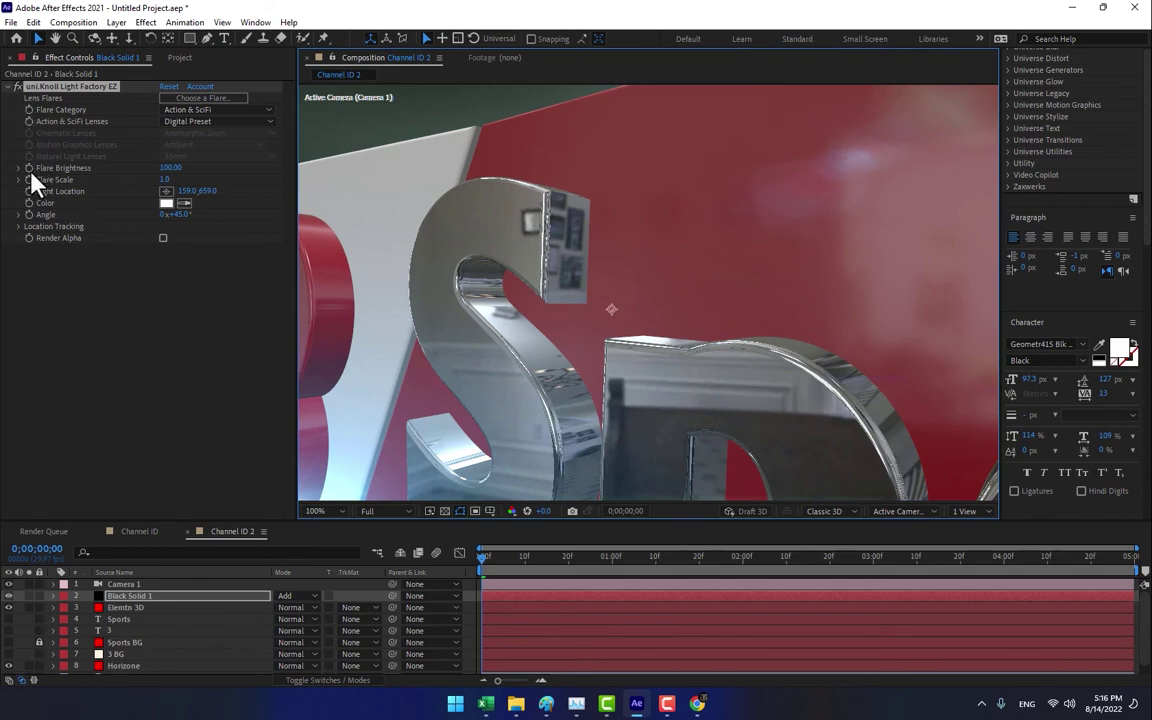
click(33, 205)
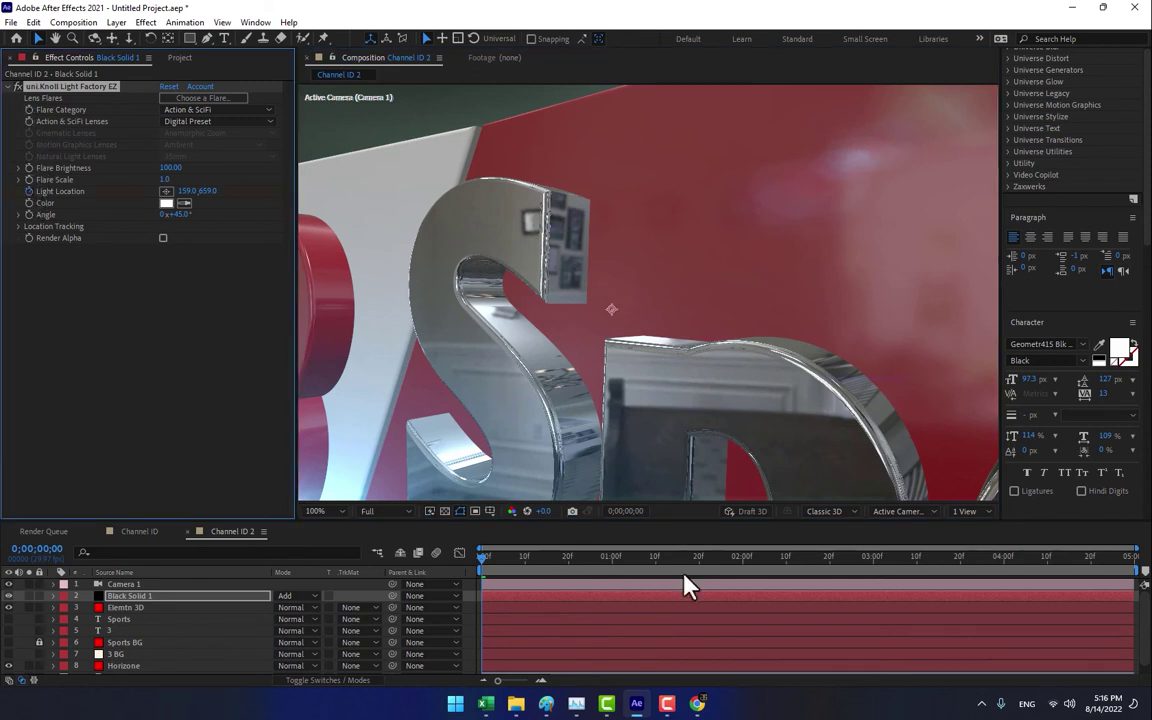
- At 0;00;02;00, move the flare's light location to about 13, -29, just above the frame's upper corner beside the 3
click(742, 557)
scroll(595, 345, down, 2)
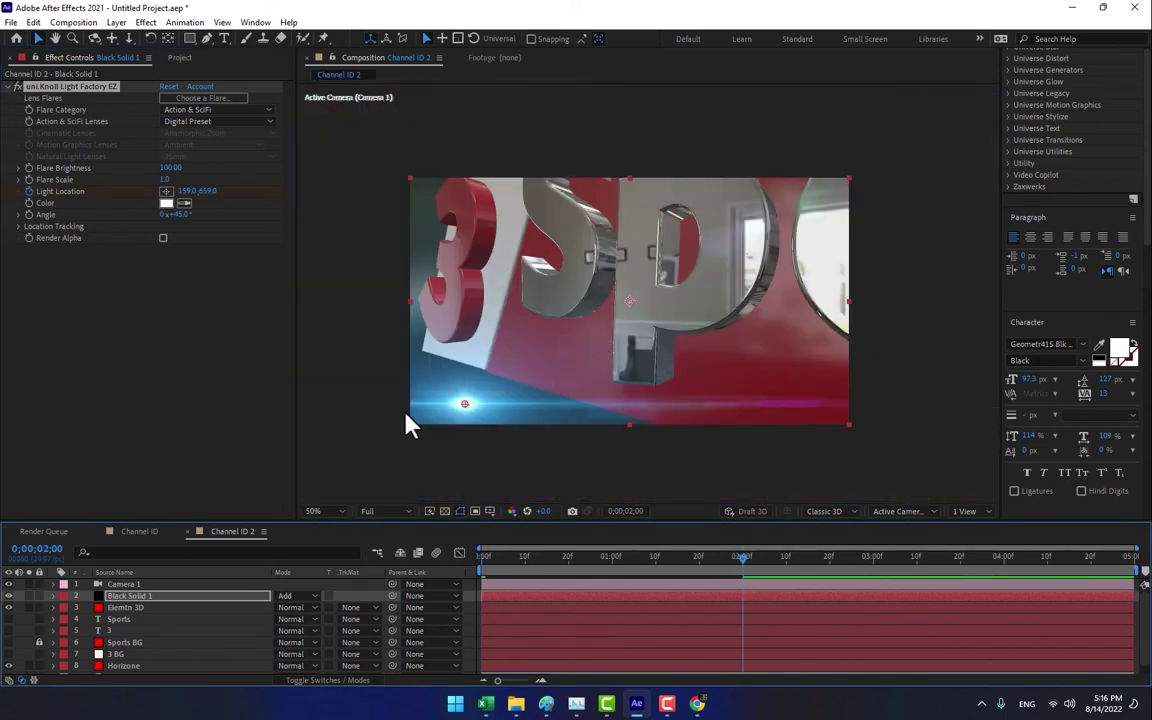
drag(463, 410, 414, 168)
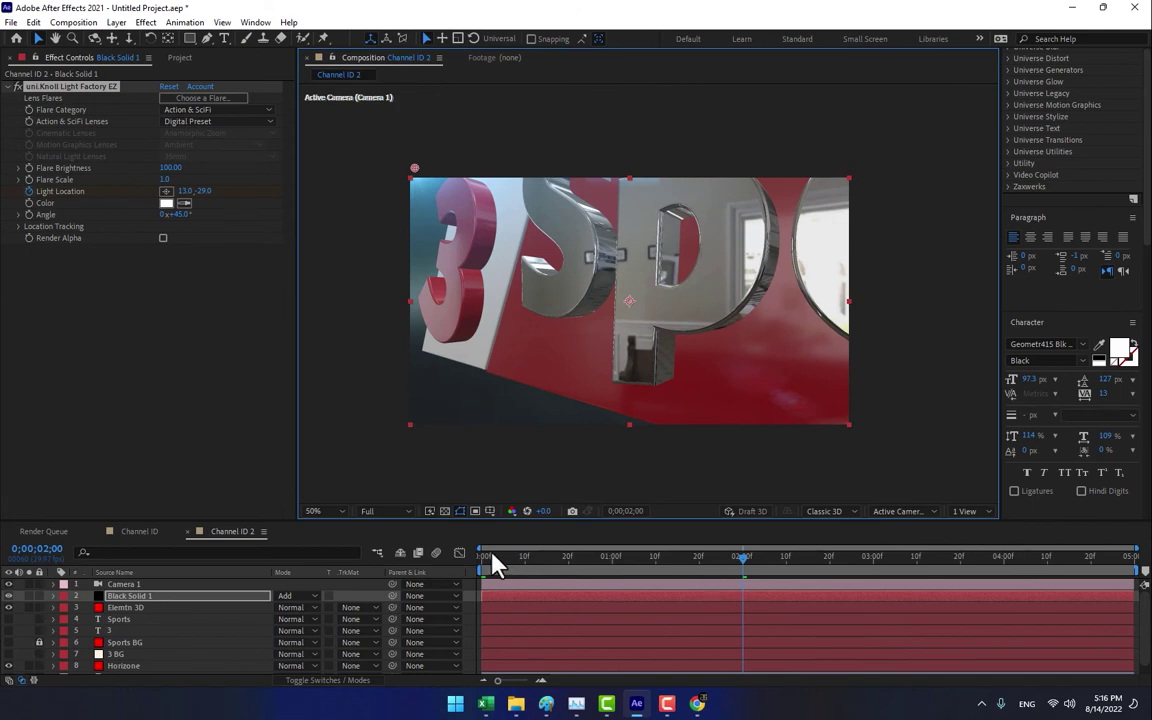
- At 0;00;00;00, move the flare's light location outside the frame to about -171, 651 and preview its motion
drag(492, 556, 440, 608)
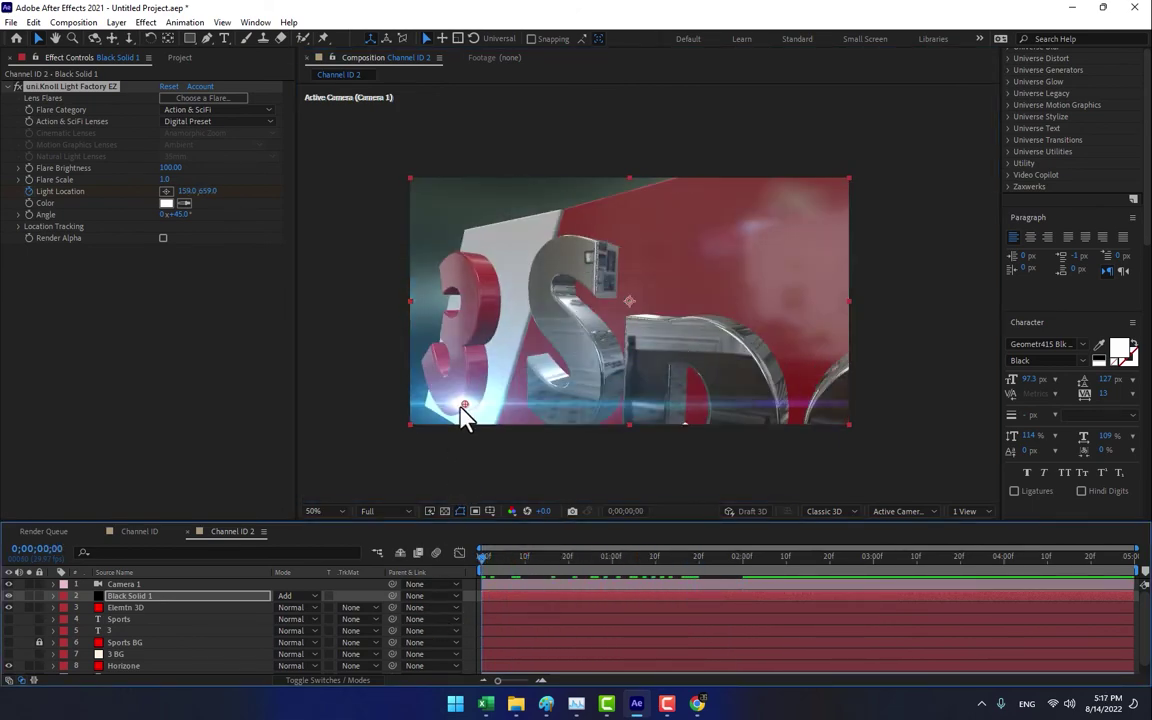
drag(463, 415, 352, 406)
drag(484, 572, 746, 591)
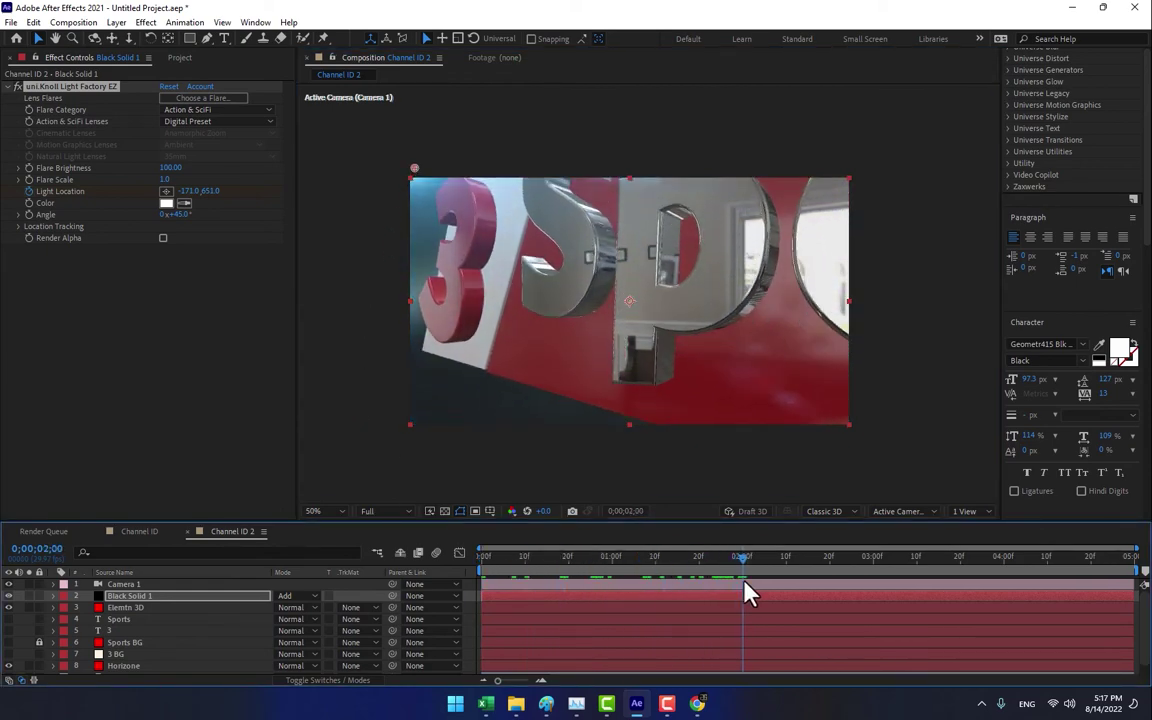
- Open the Channel ID 3 composition and orbit Camera 1 to a more frontal view of the logo
click(180, 57)
double_click(60, 208)
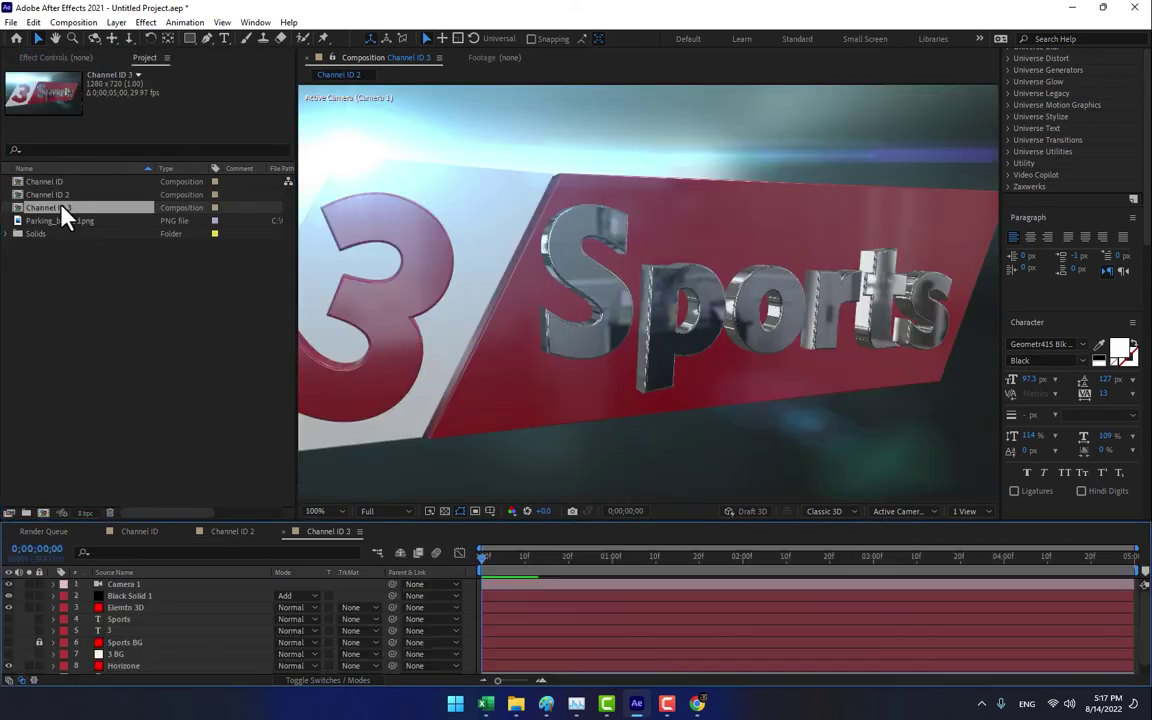
click(97, 38)
drag(689, 314, 620, 277)
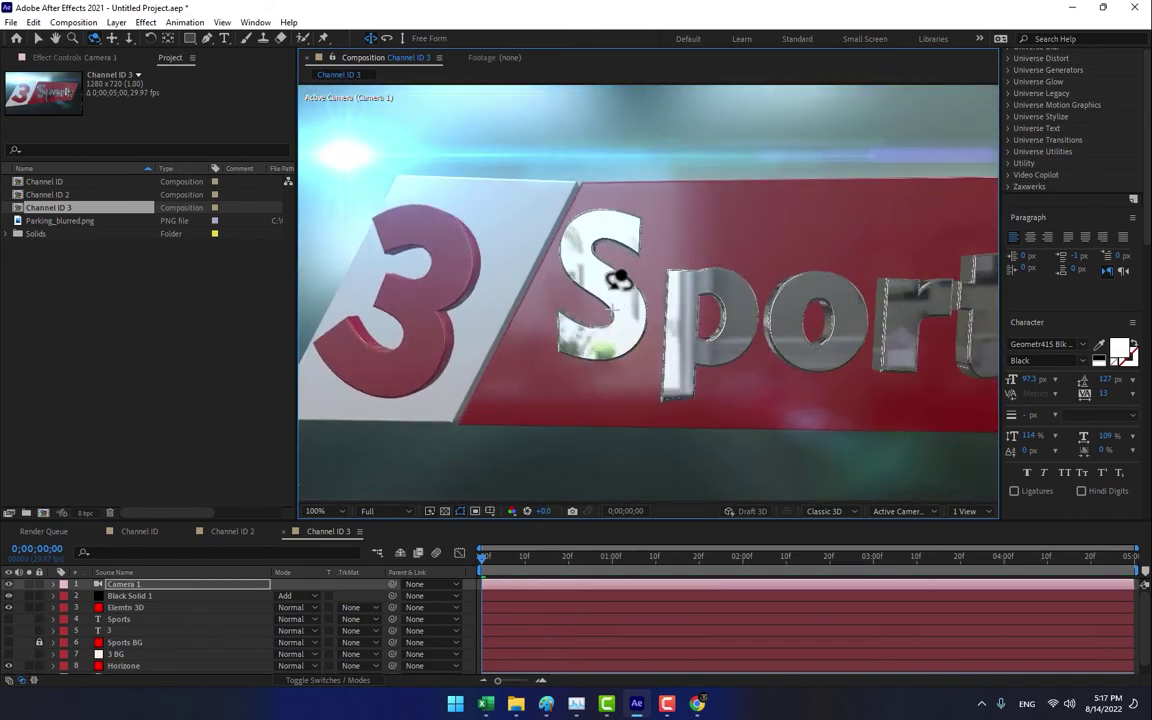
- Dolly and pan Camera 1 into an extreme close-up of the opening in the letter p
key(c)
key(c)
key(c)
drag(797, 342, 782, 131)
click(111, 38)
drag(400, 330, 319, 252)
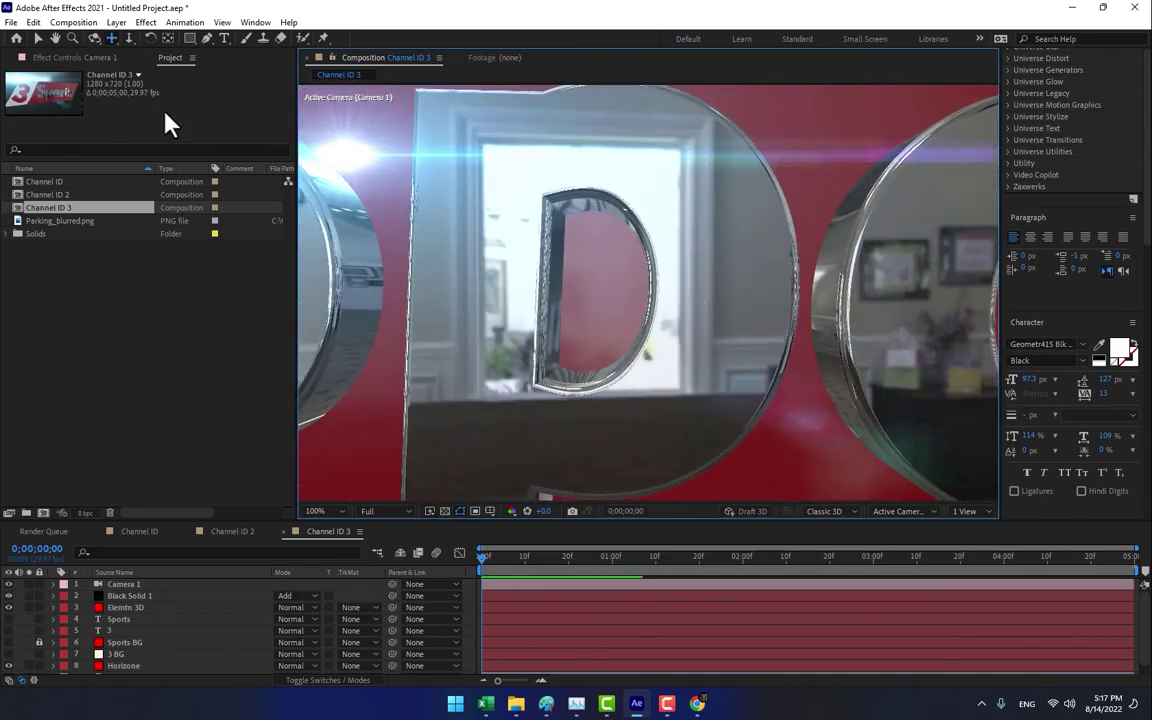
click(129, 38)
drag(532, 288, 568, 175)
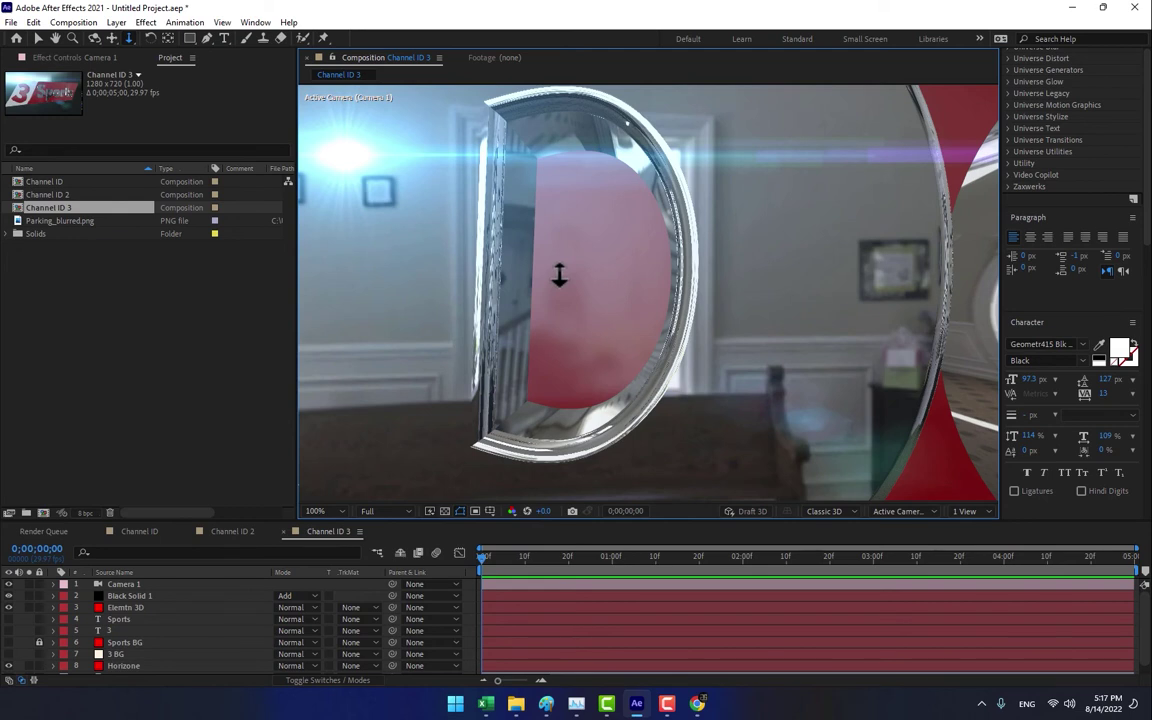
- Keyframe Camera 1's Point of Interest, Position, Orientation and X, Y and Z Rotation at 0;00;00;00
click(147, 586)
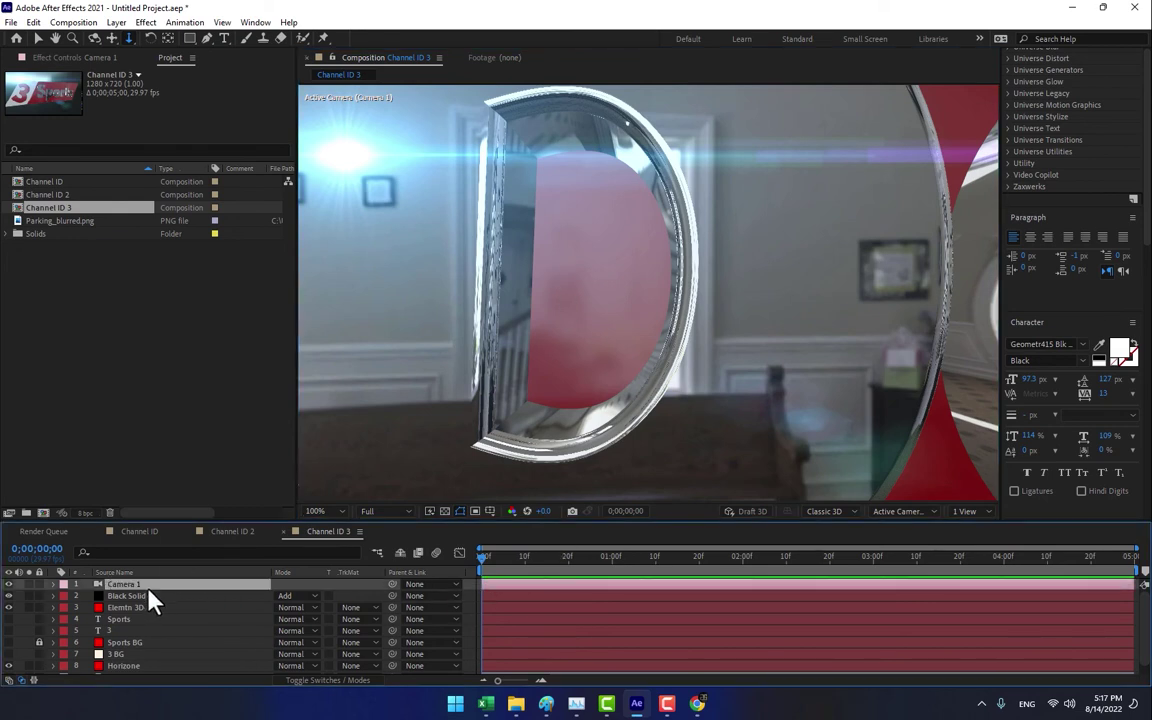
click(54, 585)
click(65, 596)
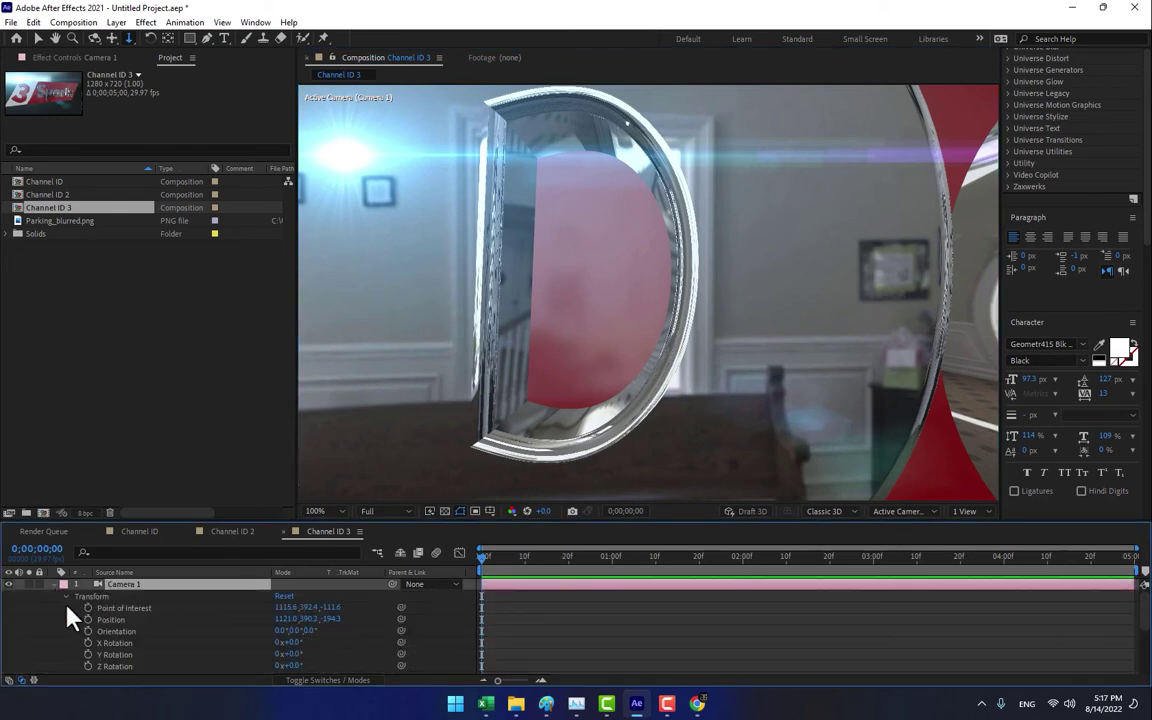
click(88, 619)
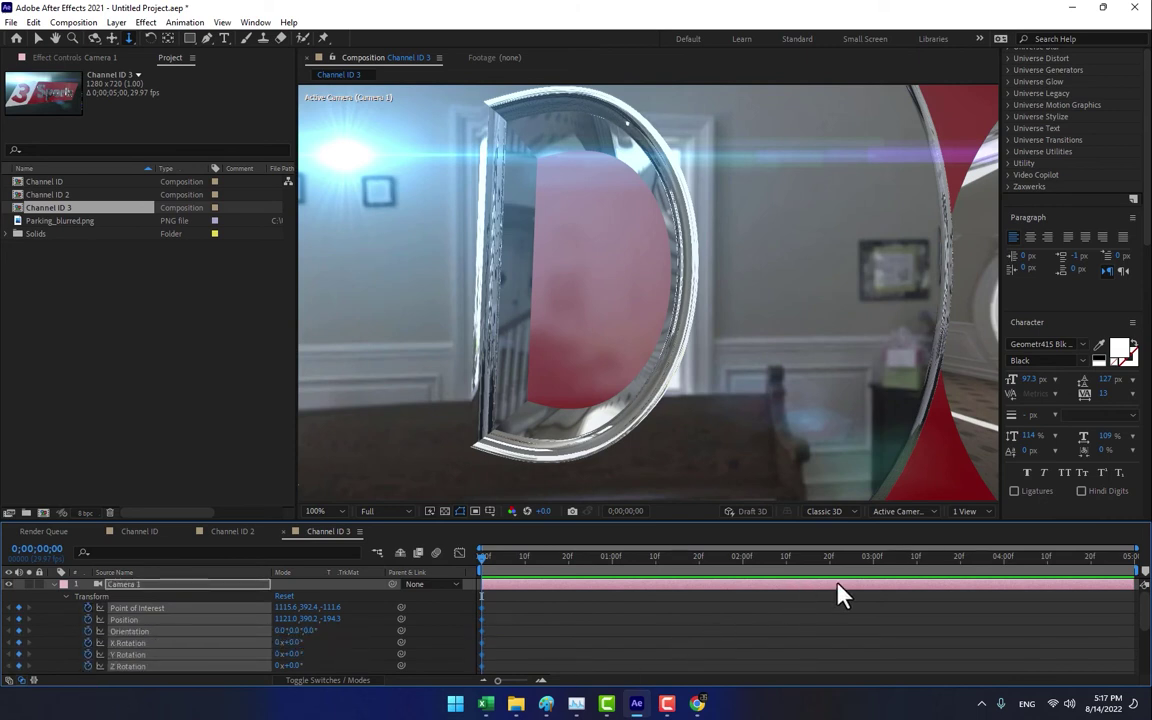
- At 0;00;03;00, dolly Camera 1 far back to bring the whole 3 Sports logo into frame
click(874, 562)
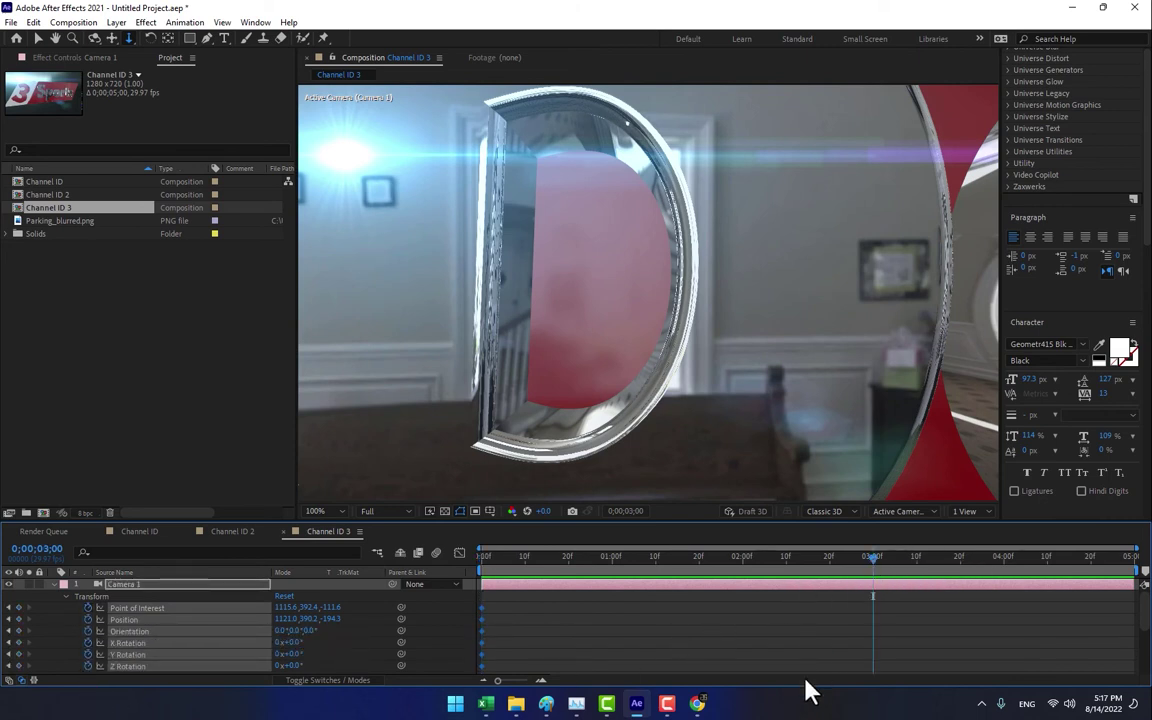
drag(643, 178, 667, 348)
drag(643, 398, 643, 452)
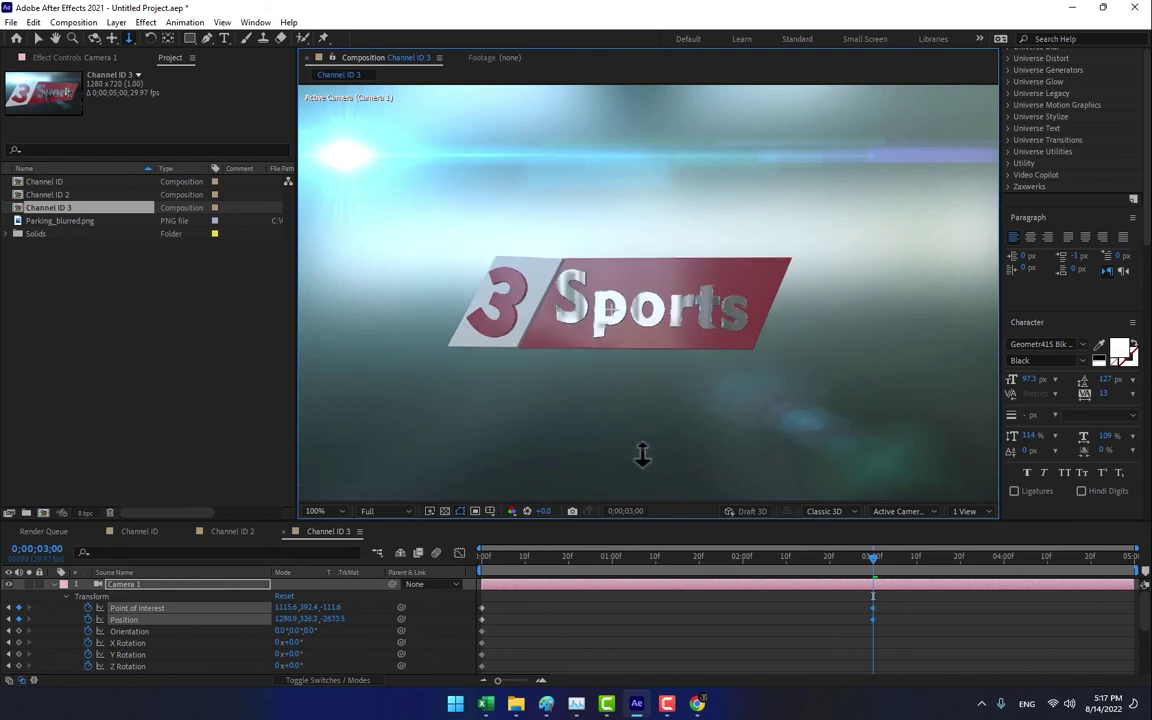
- Fit the composition view to the viewer and show the title/action safe guides
click(318, 511)
click(318, 269)
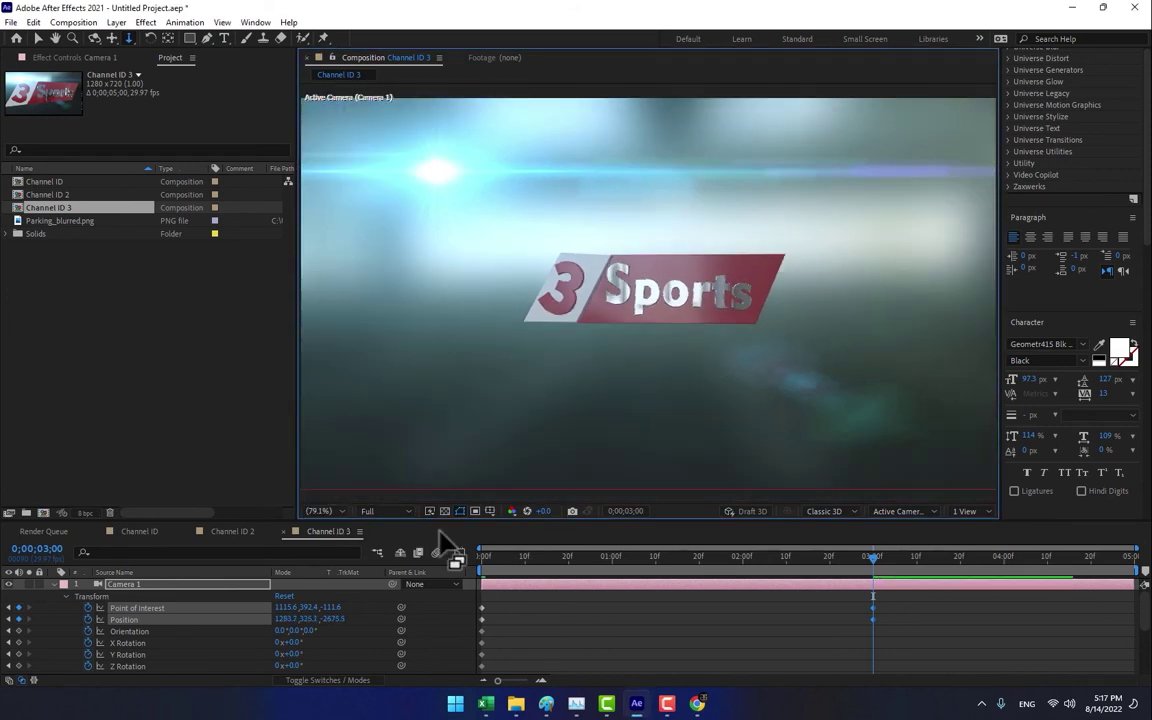
click(490, 512)
click(503, 527)
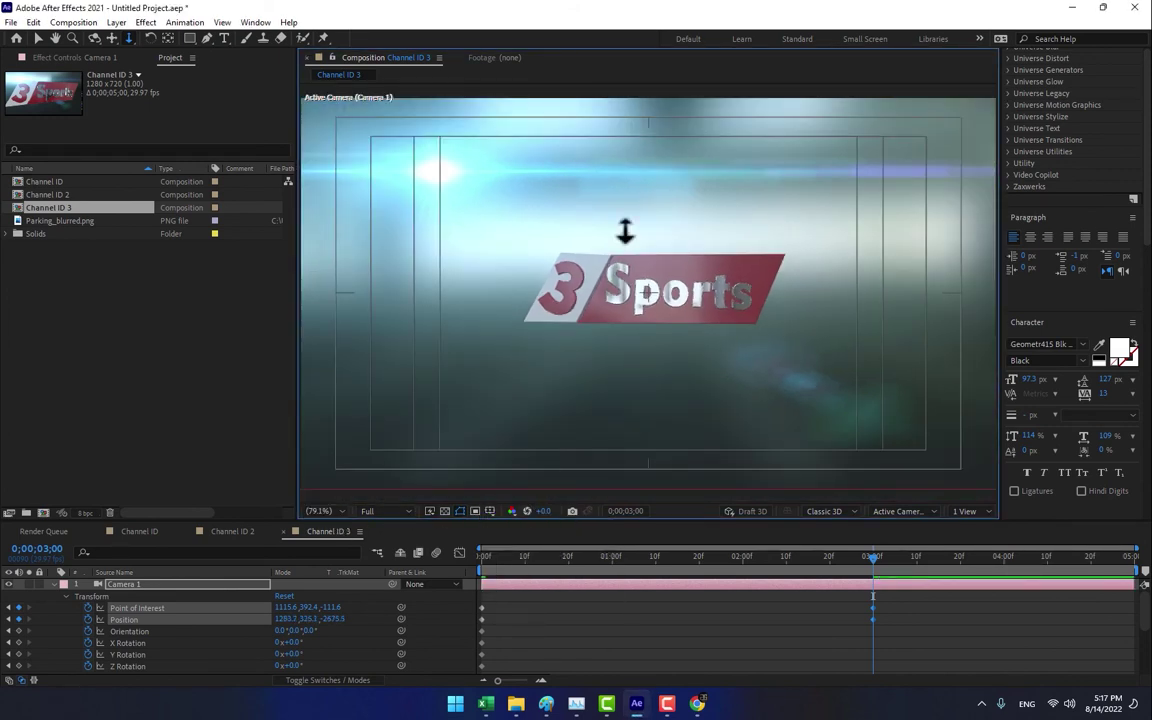
- Dolly Camera 1 closer at 0;00;03;00 so the logo spans most of the title-safe width, and preview the pull-back
drag(648, 326, 551, 287)
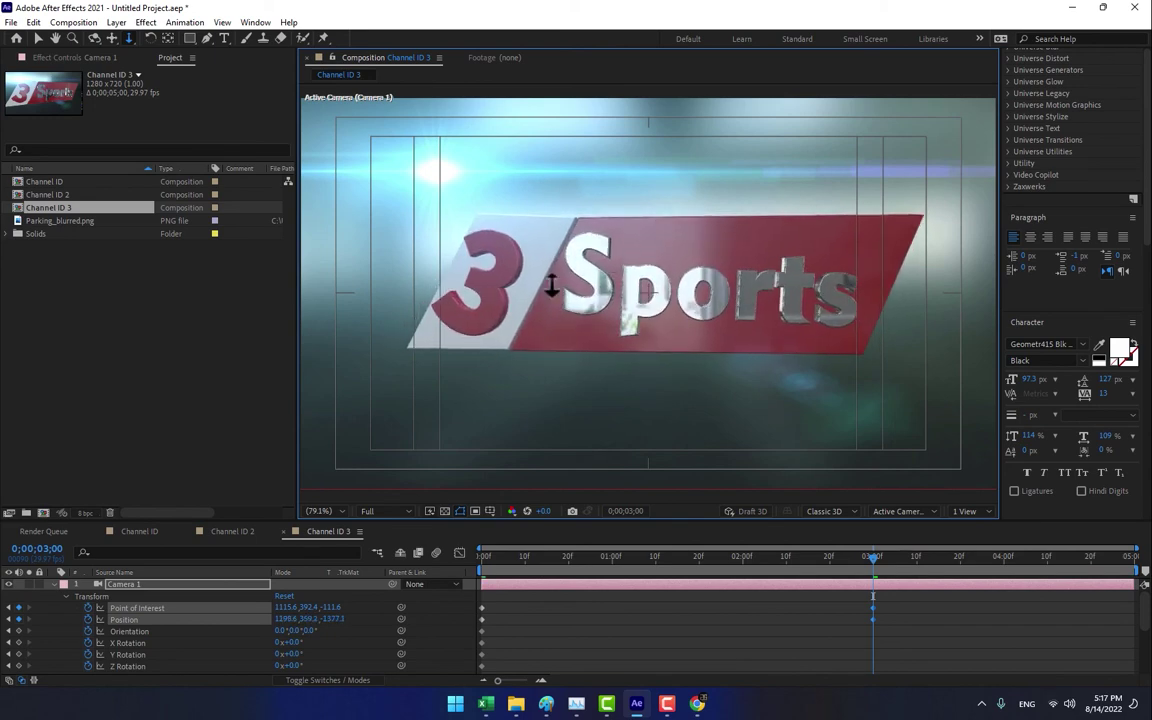
click(53, 585)
drag(518, 568, 447, 583)
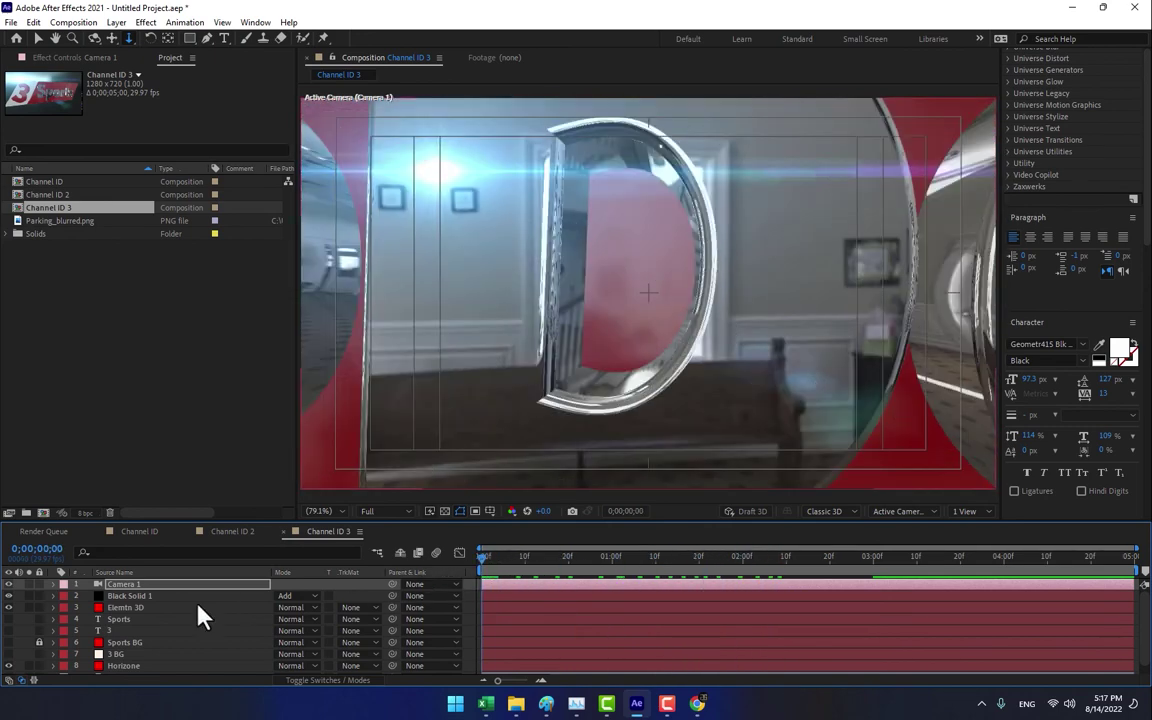
- Keyframe the Black Solid 1 flare's Light Location off-frame beside the upper-left edge at 0;00;00;00 and set Flare Brightness to 64
click(144, 598)
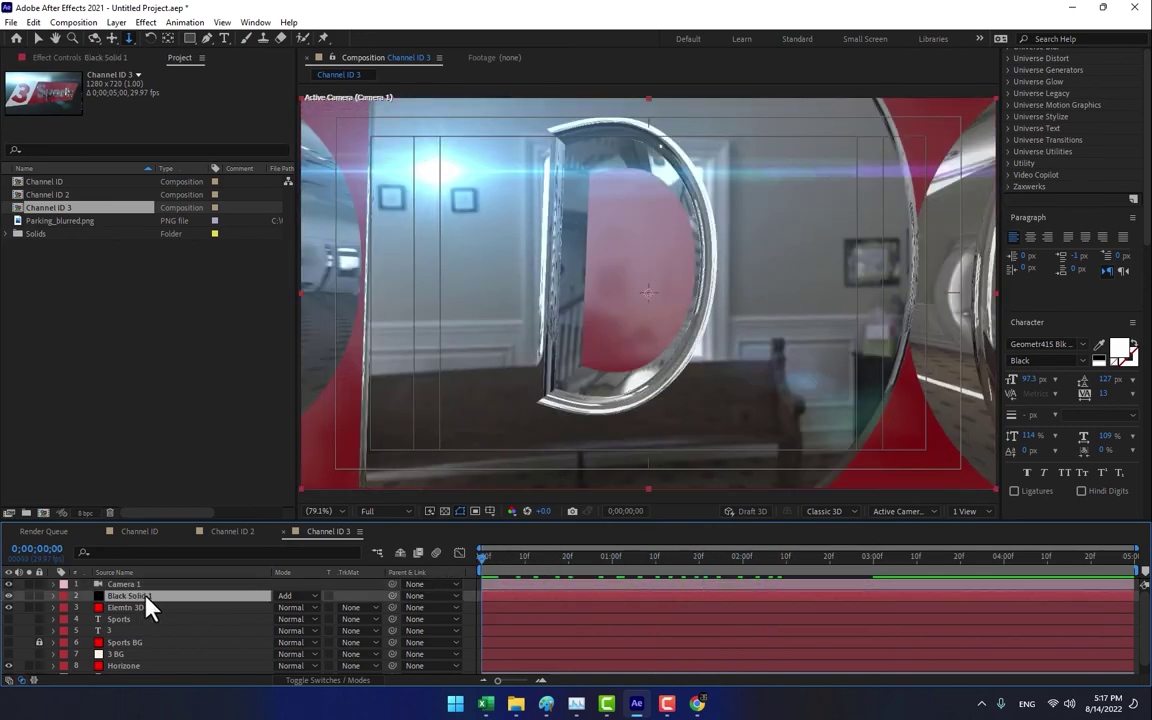
click(84, 58)
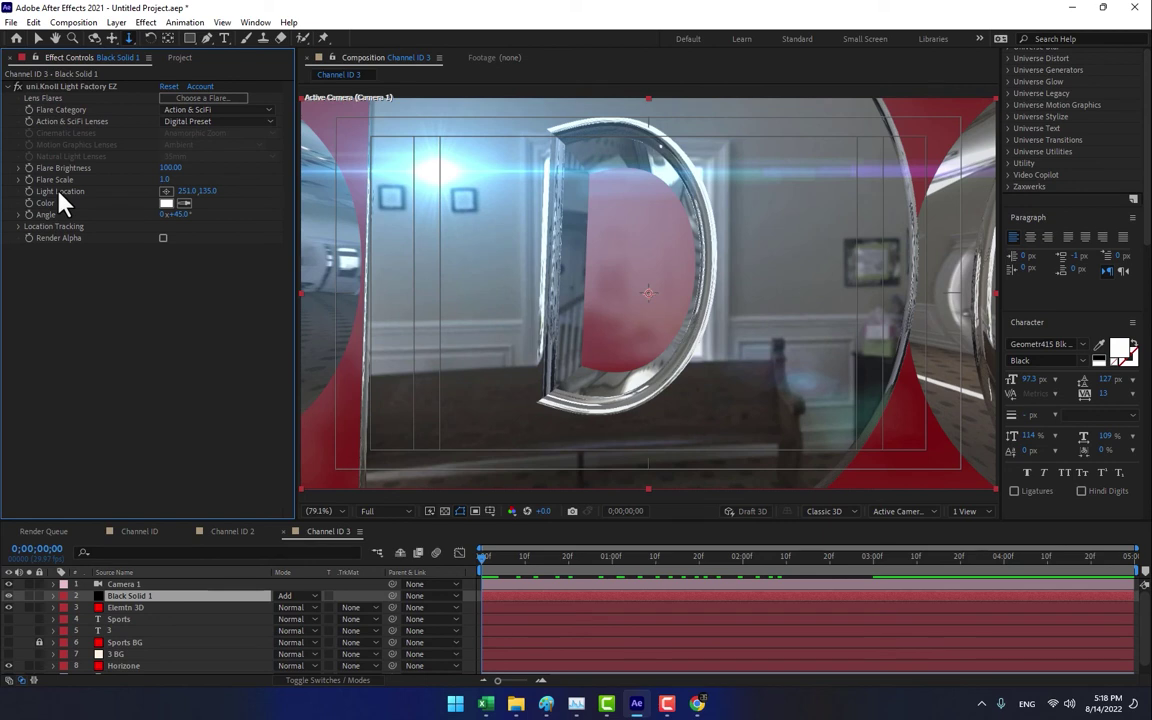
click(35, 191)
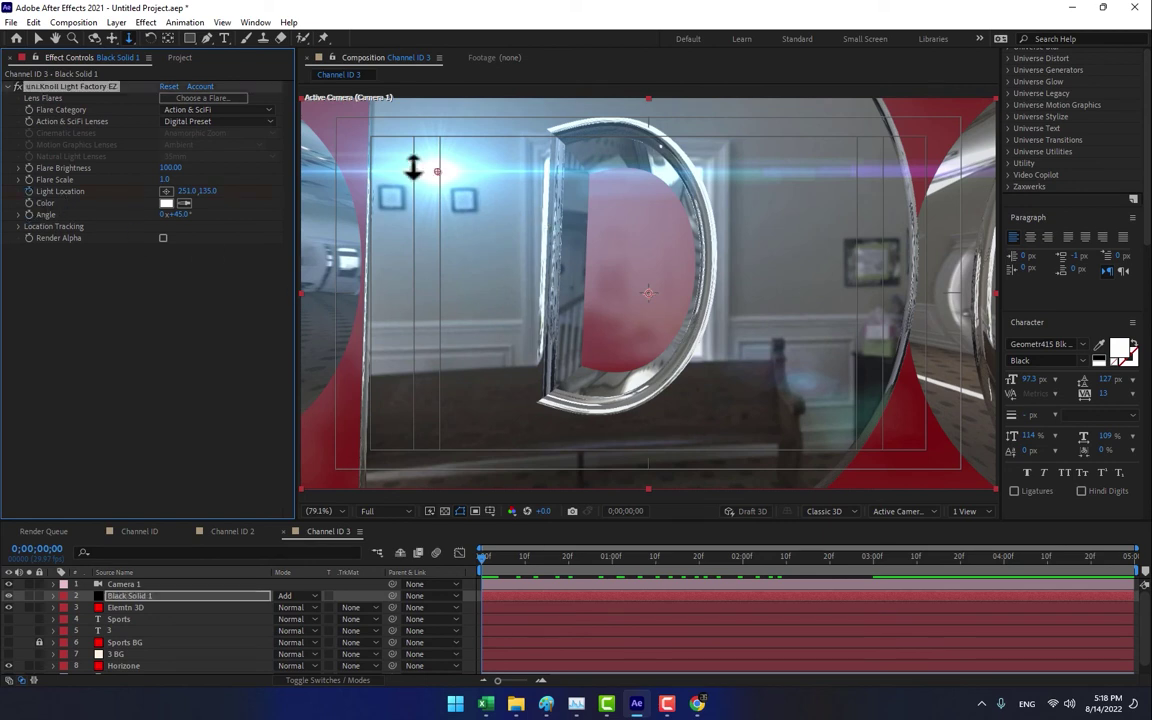
click(40, 38)
scroll(422, 206, down, 2)
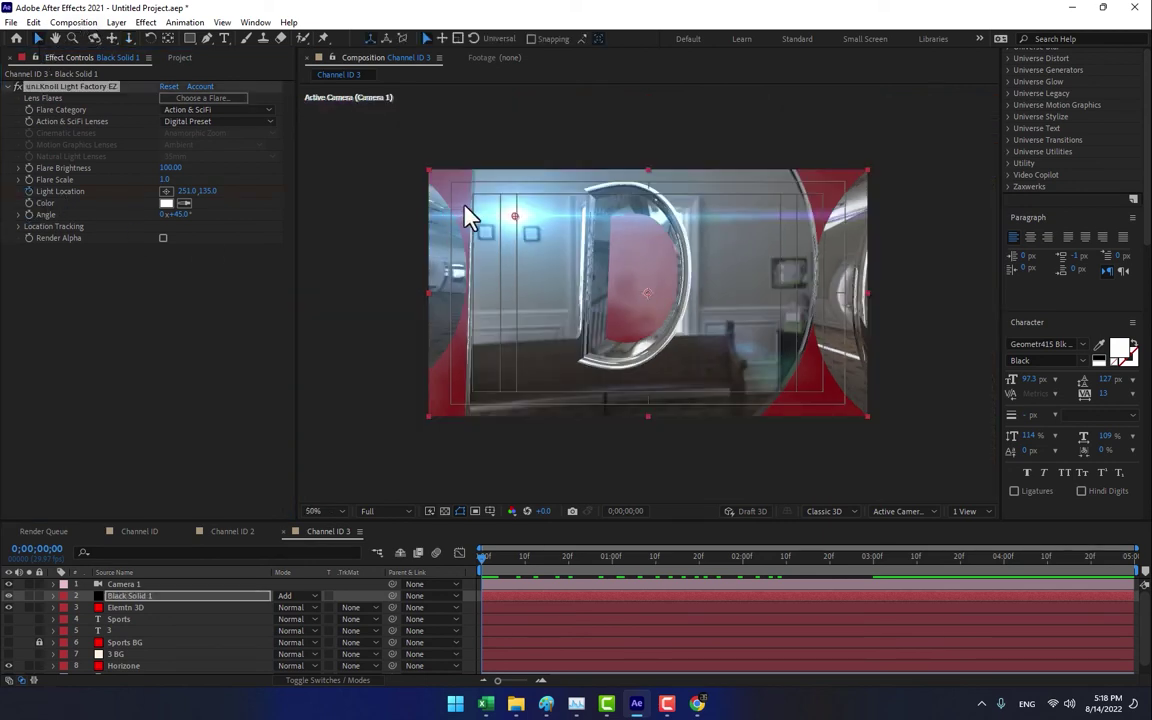
drag(496, 215, 361, 208)
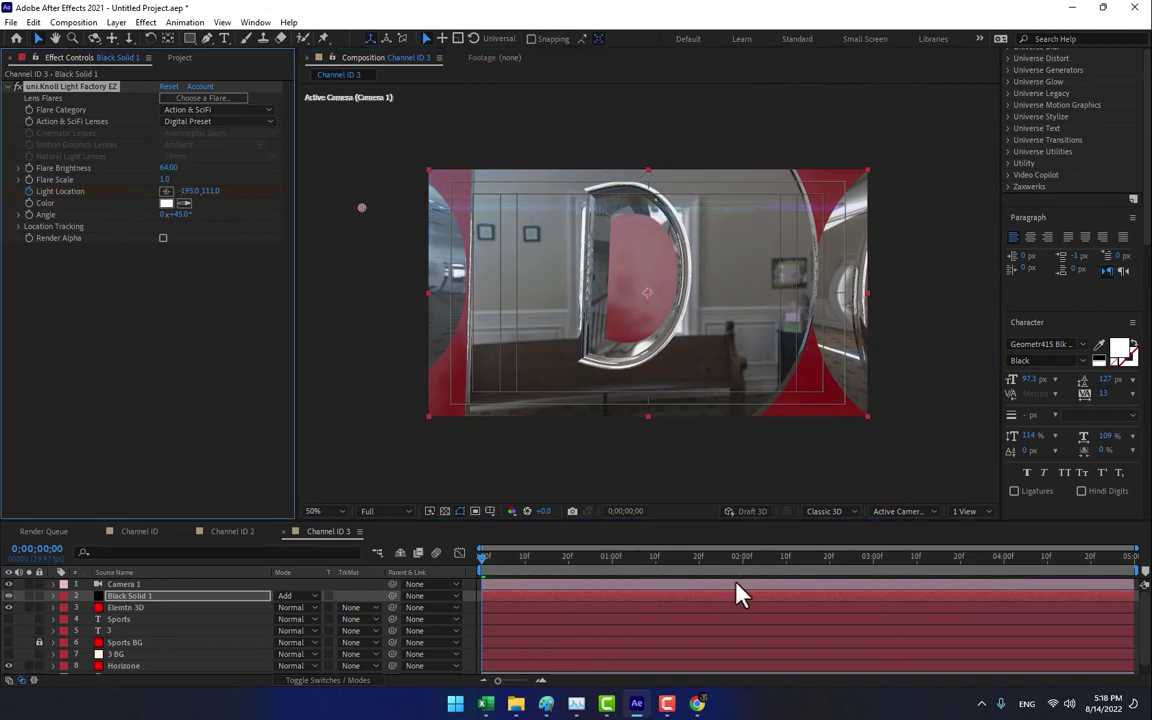
- Keyframe the flare at the logo's lower-left corner at 0;00;03;00 and below the middle of the logo at 0;00;04;29
click(872, 568)
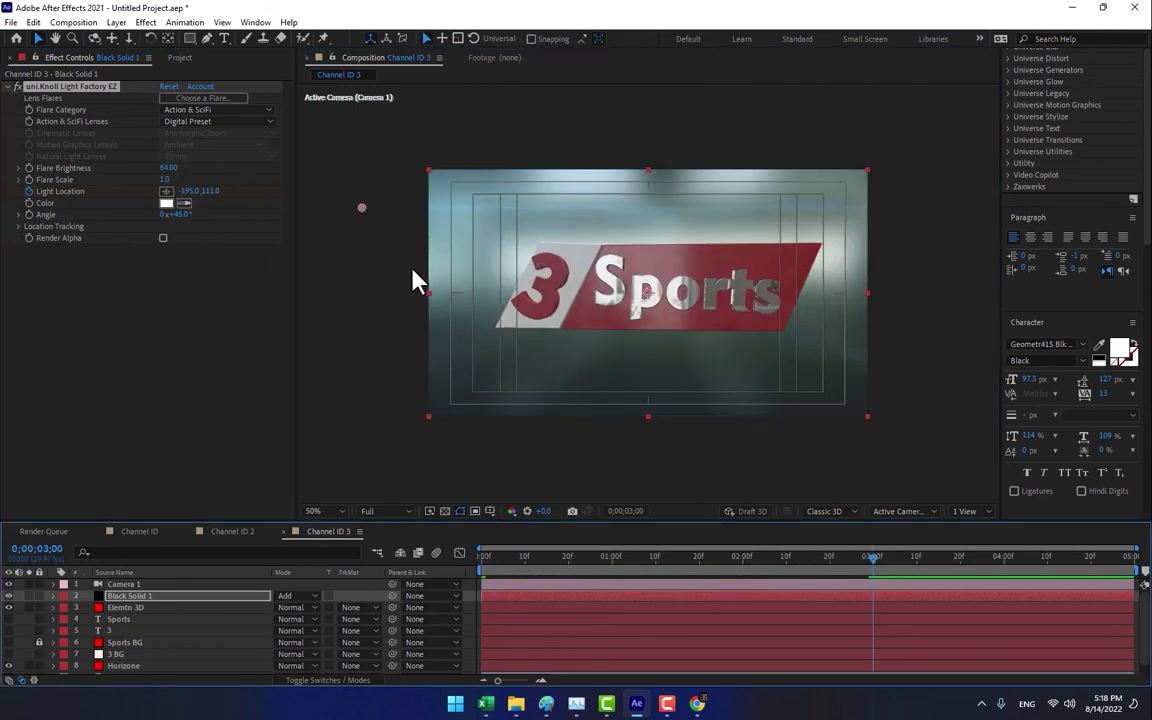
drag(363, 210, 494, 328)
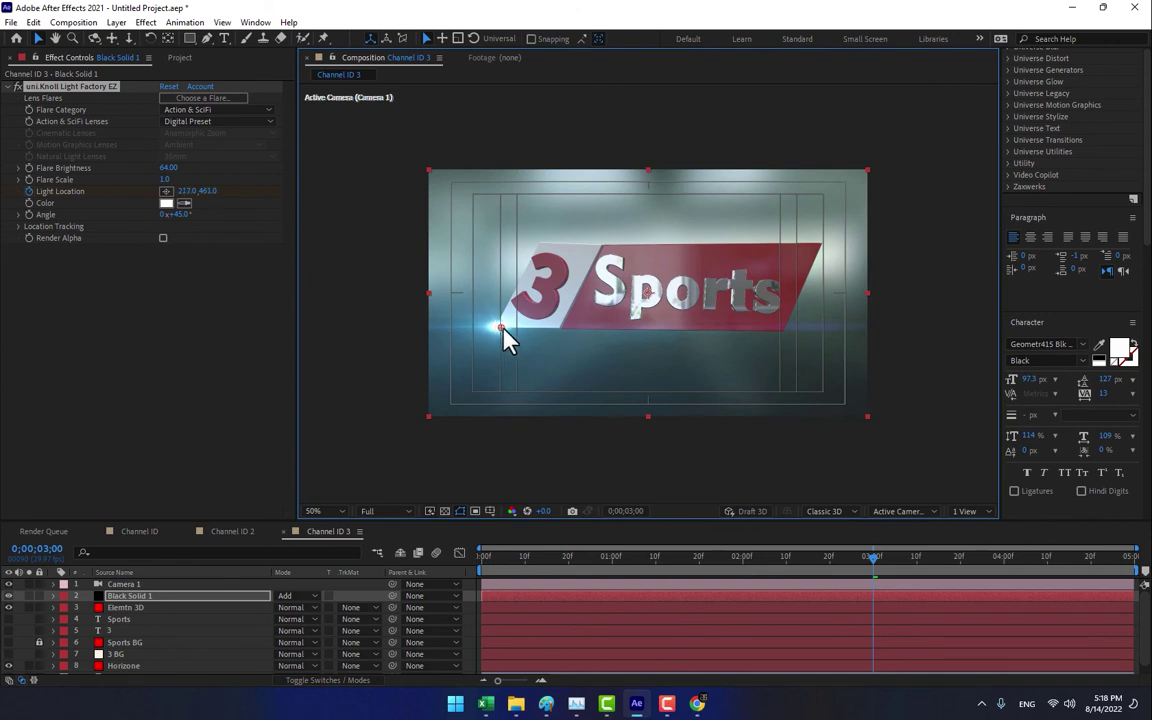
drag(1079, 557, 1145, 565)
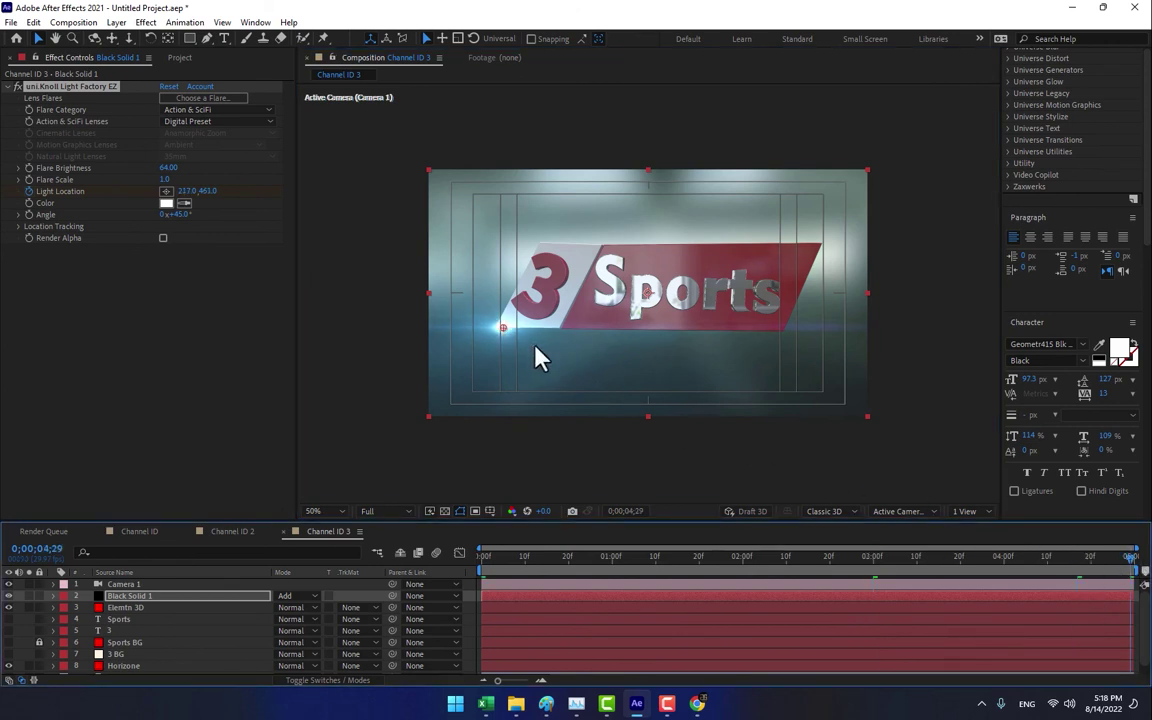
drag(506, 329, 652, 333)
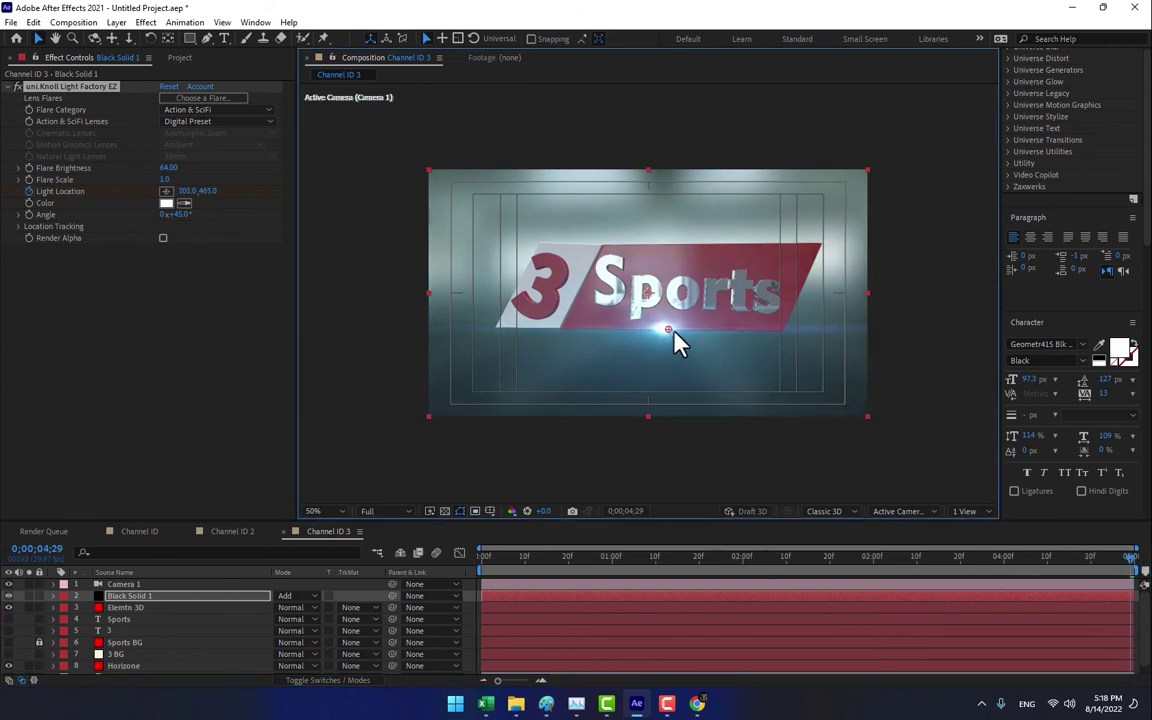
- At 0;00;04;01, align the flare with the logo's lower edge and preview its travel to the end of the composition
drag(522, 568, 1009, 568)
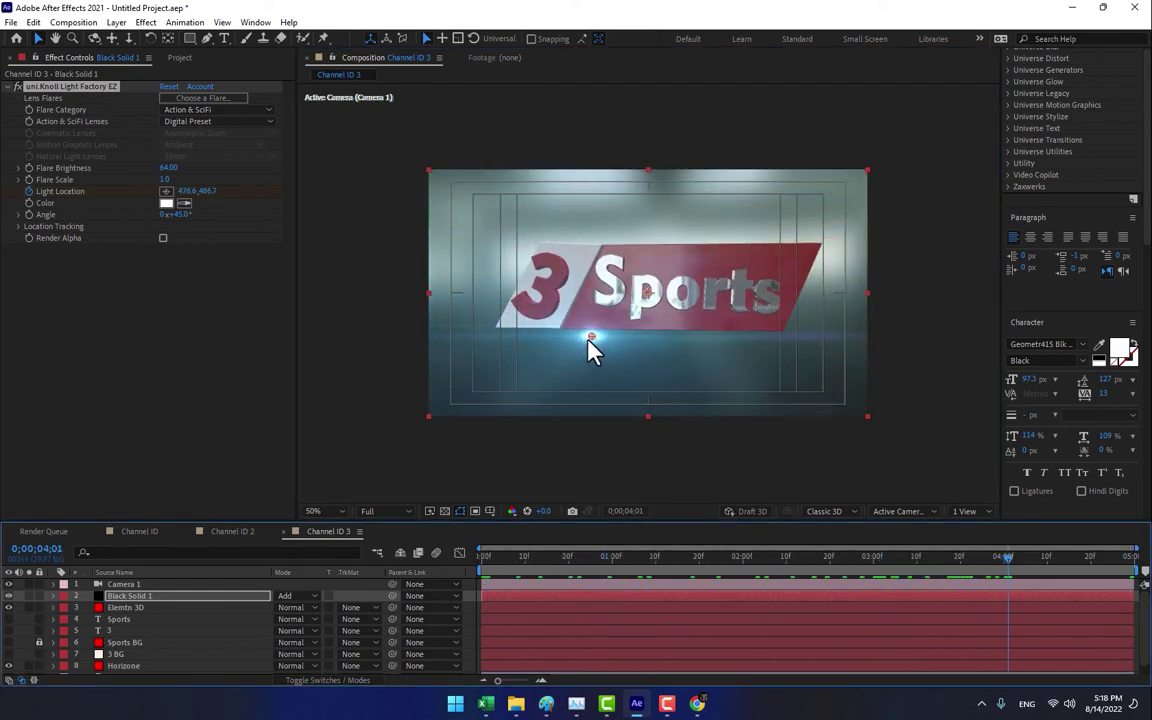
drag(591, 336, 582, 330)
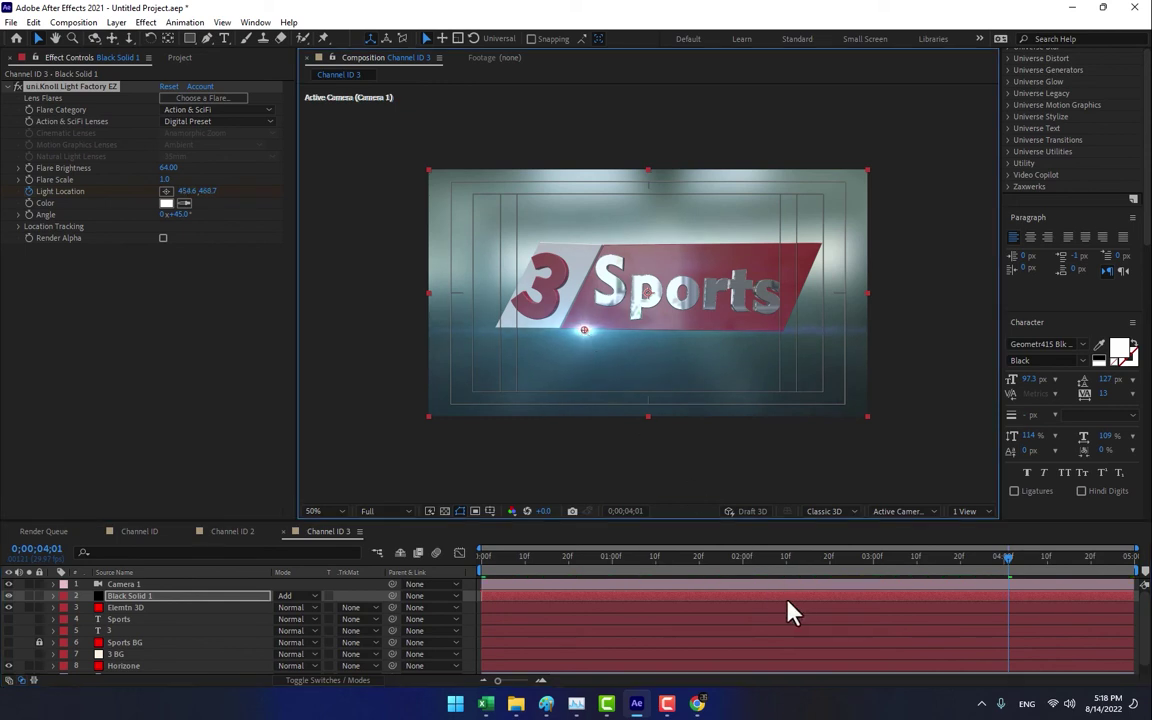
drag(800, 568, 1138, 580)
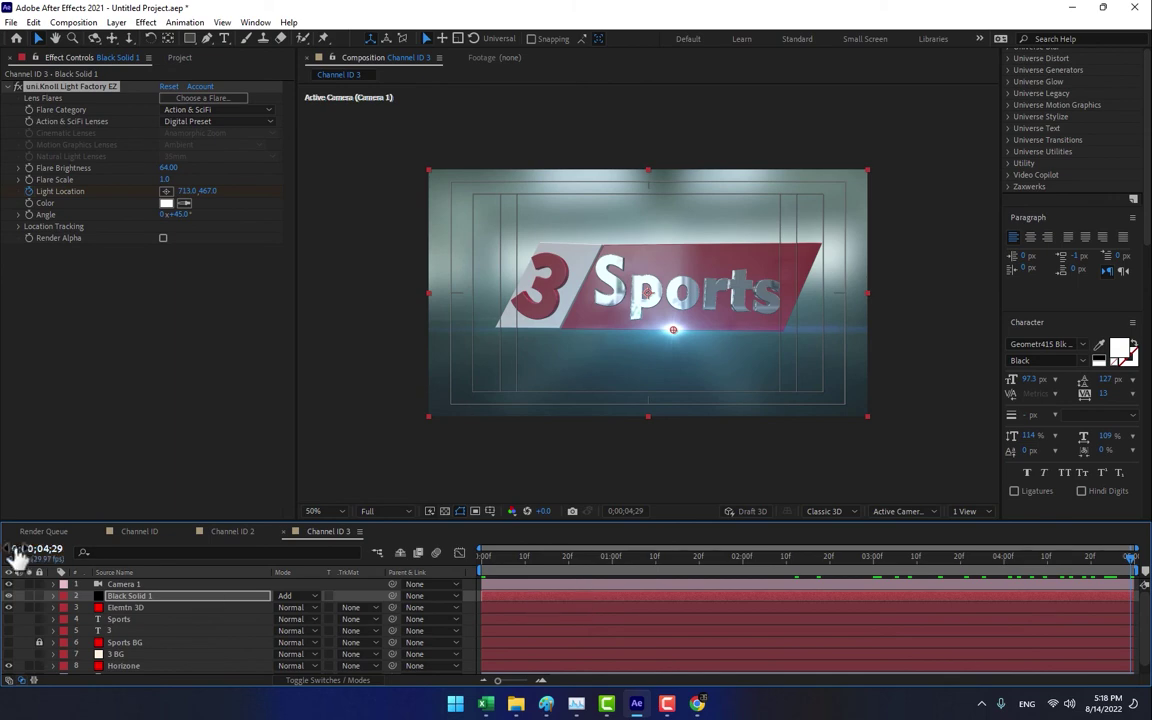
- Create a 1280 x 720, 29.97 fps composition named "Final comp channel id" with a duration of 0;00;15;00
key(ctrl+k)
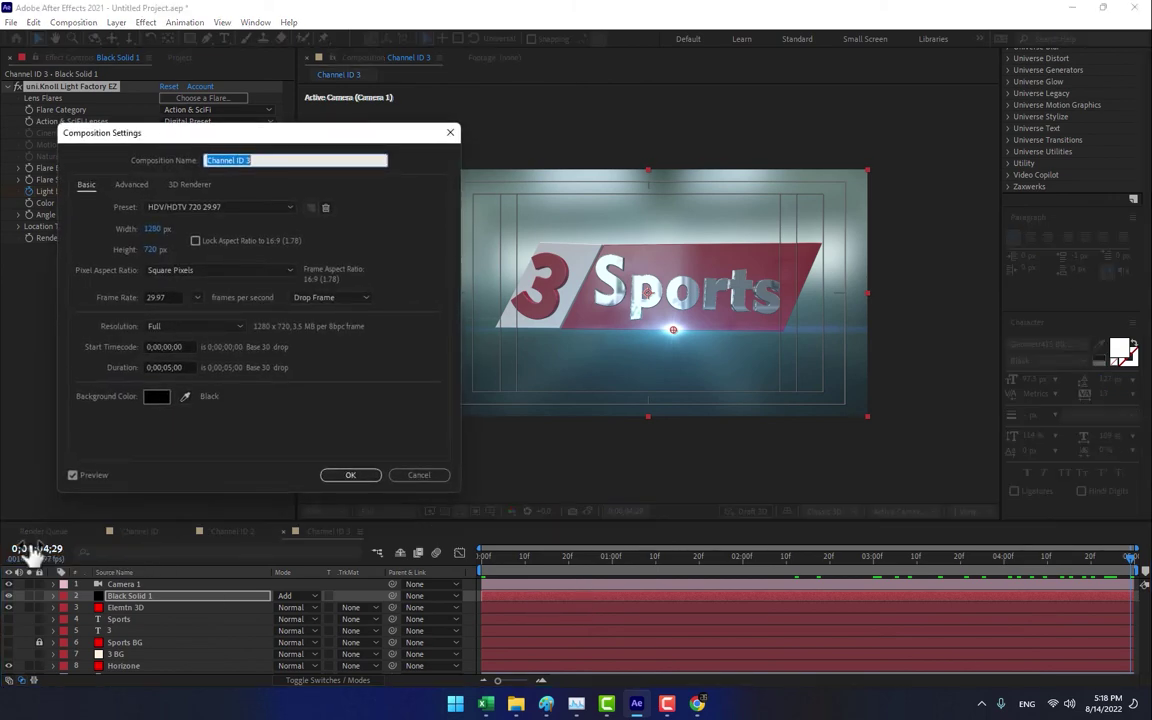
key(Return)
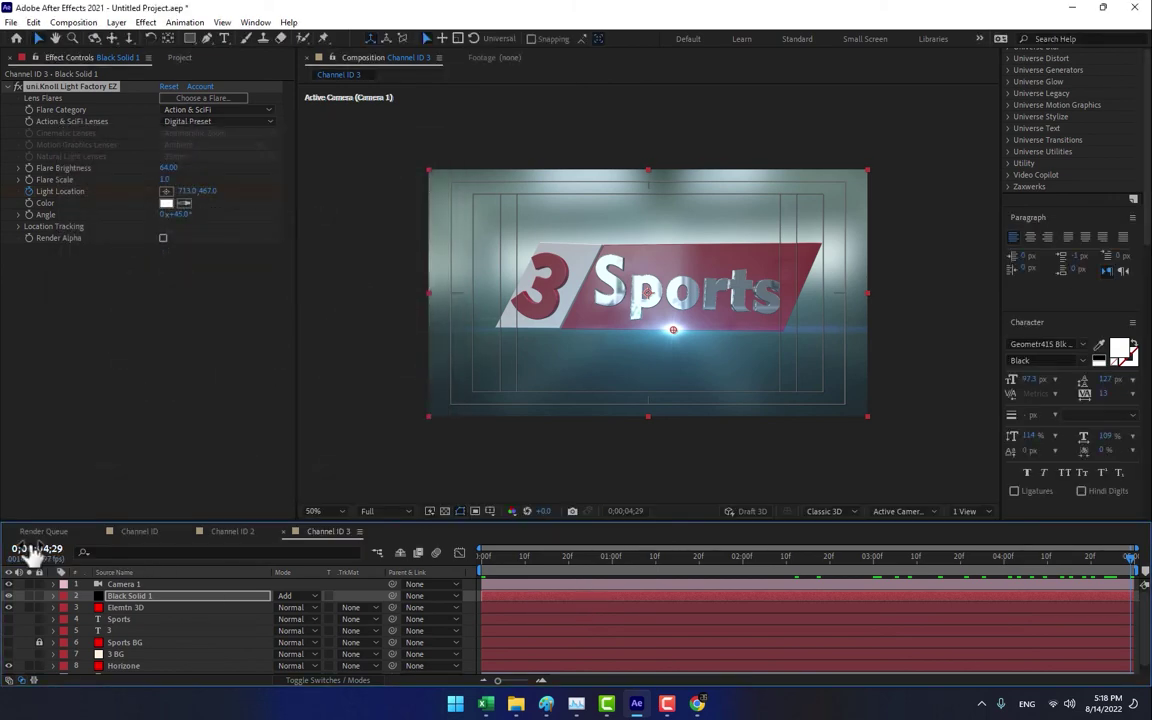
key(ctrl+n)
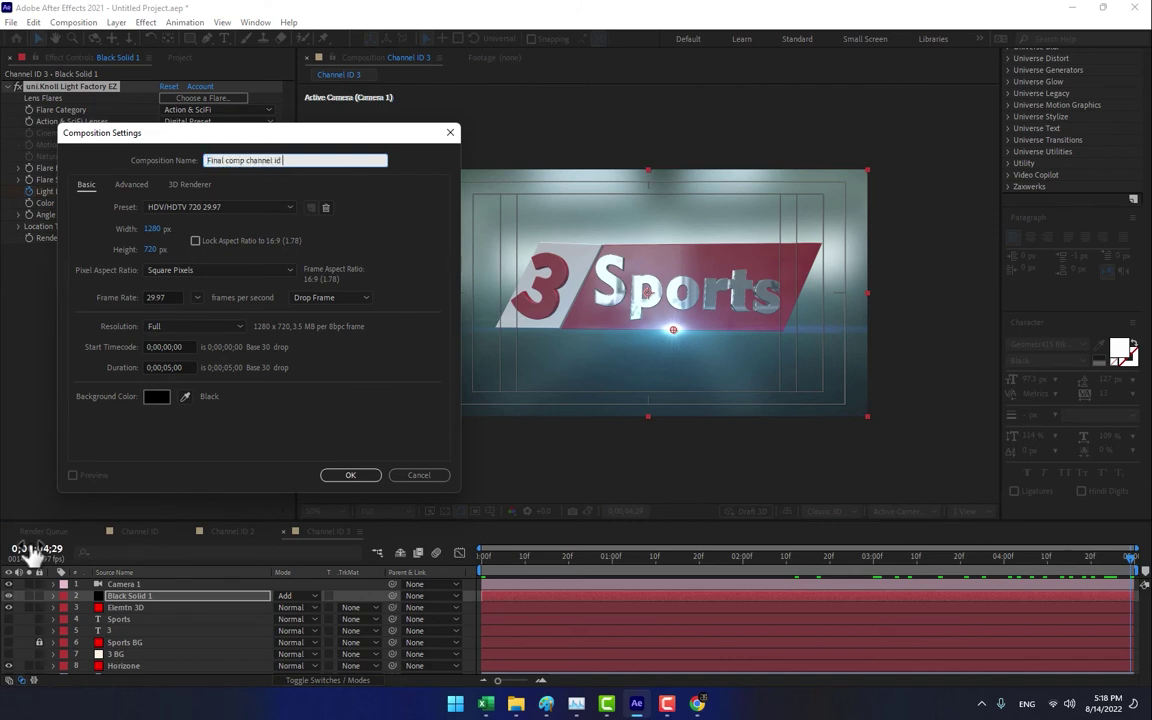
click(152, 367)
text(15)
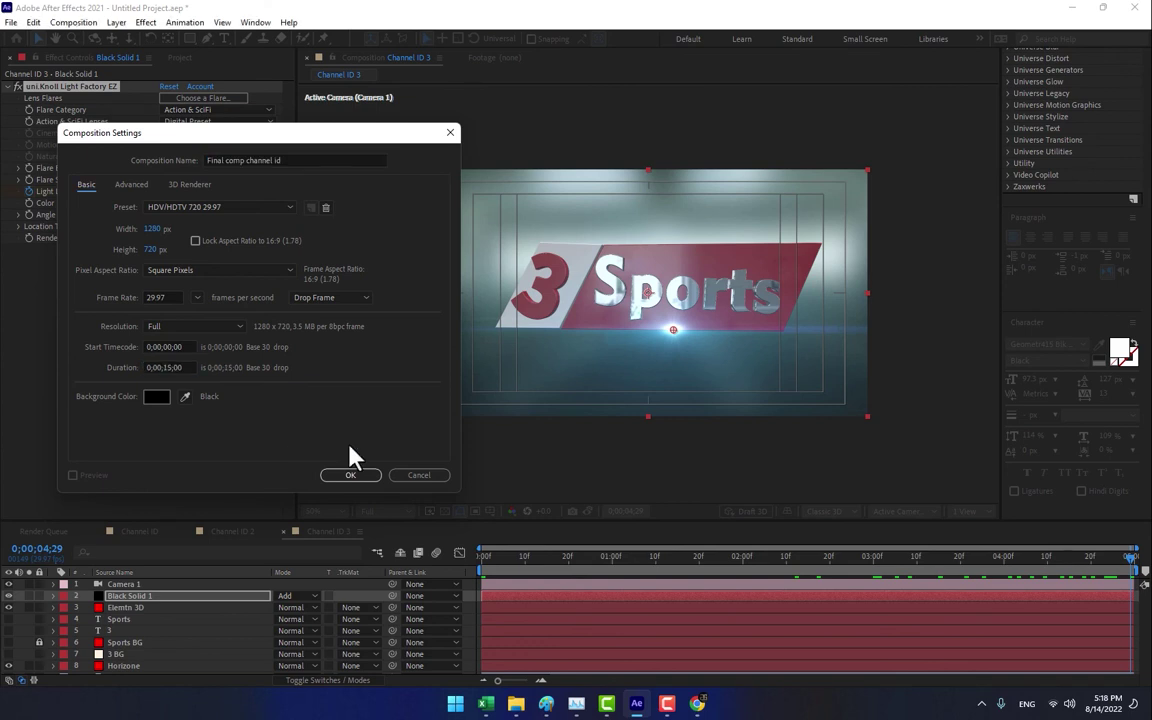
key(Return)
- Add the Channel ID, Channel ID 2 and Channel ID 3 compositions to the new timeline, with Channel ID 3 on top
click(140, 58)
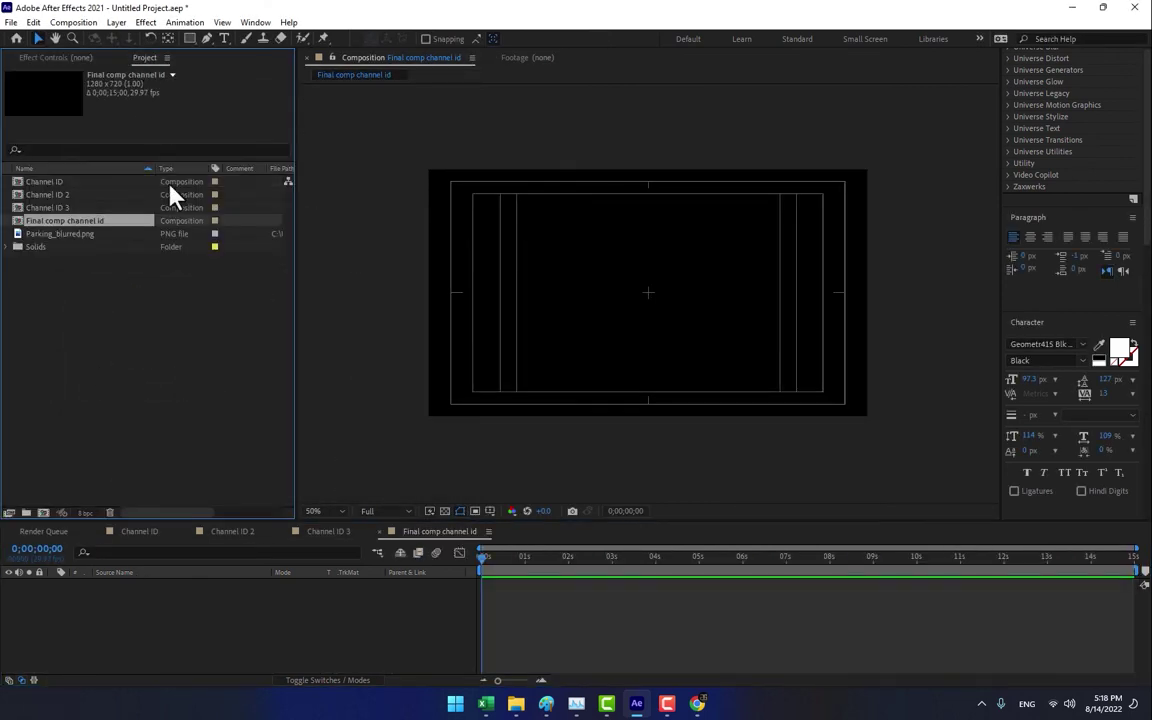
click(45, 182)
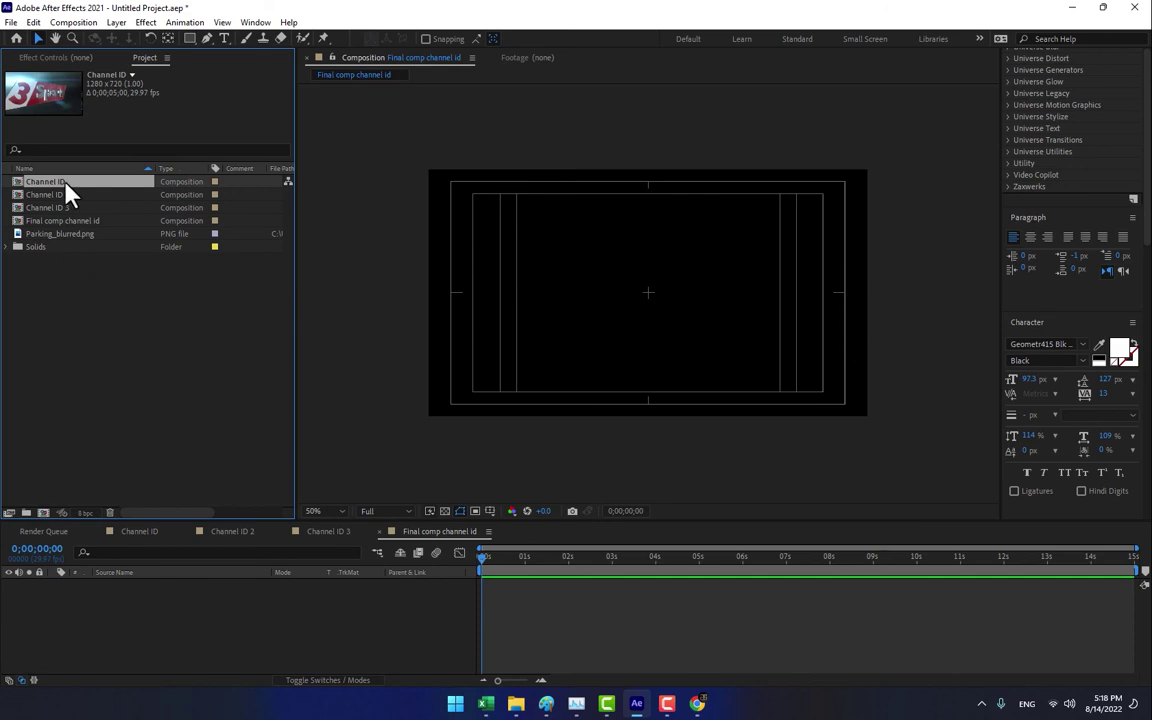
drag(65, 184, 224, 596)
drag(65, 208, 309, 597)
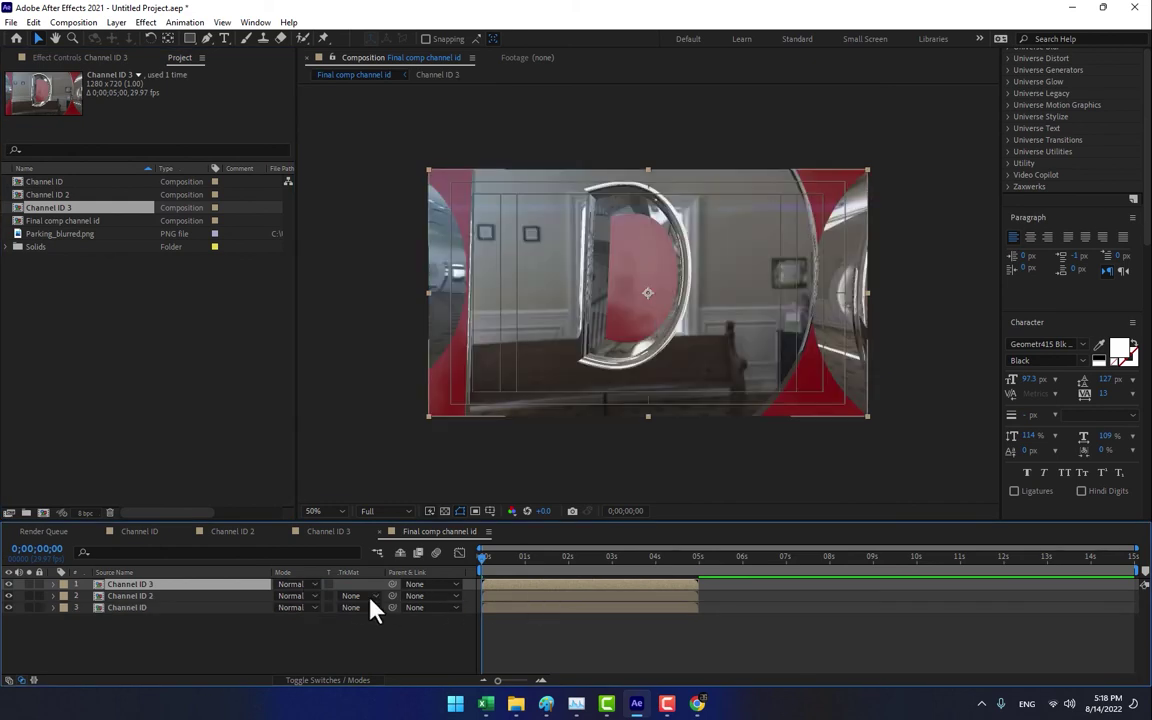
- Shift the Channel ID 2 and Channel ID 3 layers together so they start at about 0;00;01;22
ctrl+click(186, 598)
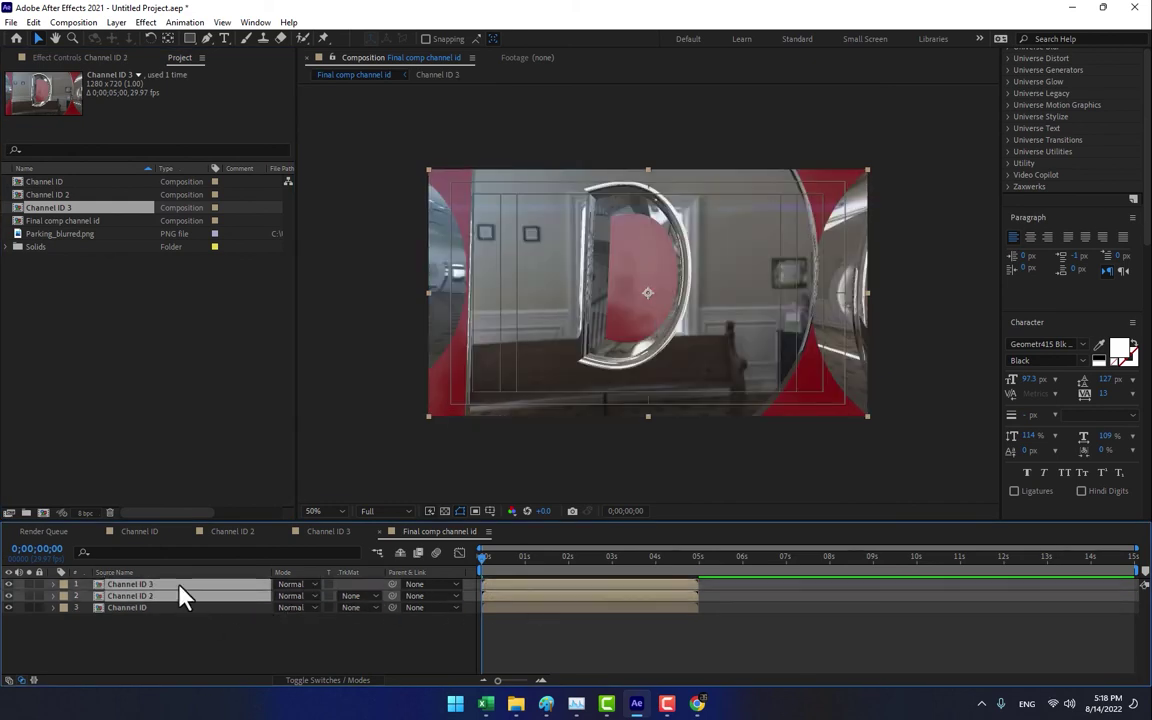
drag(540, 592, 592, 585)
click(562, 562)
click(581, 630)
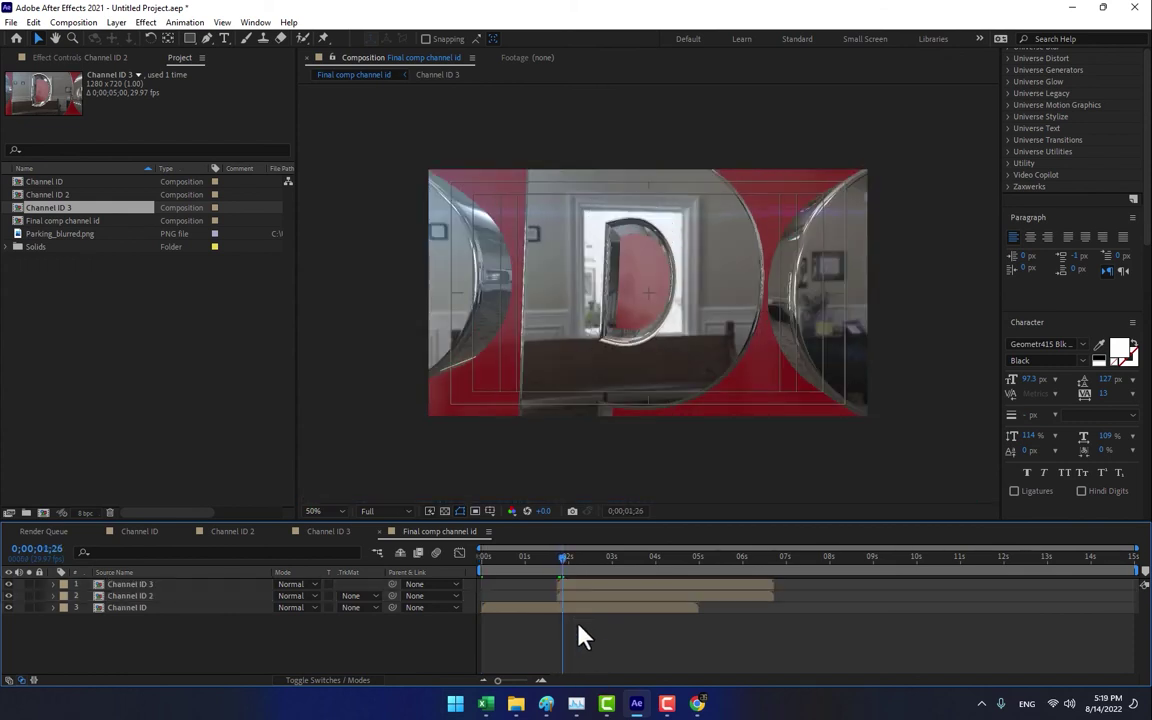
- Crossfade with Opacity keyframes from 0;00;01;23 to 0;00;02;01: Channel ID from 100% to 0%, Channel ID 2 from 0% to 99%
click(583, 607)
click(560, 564)
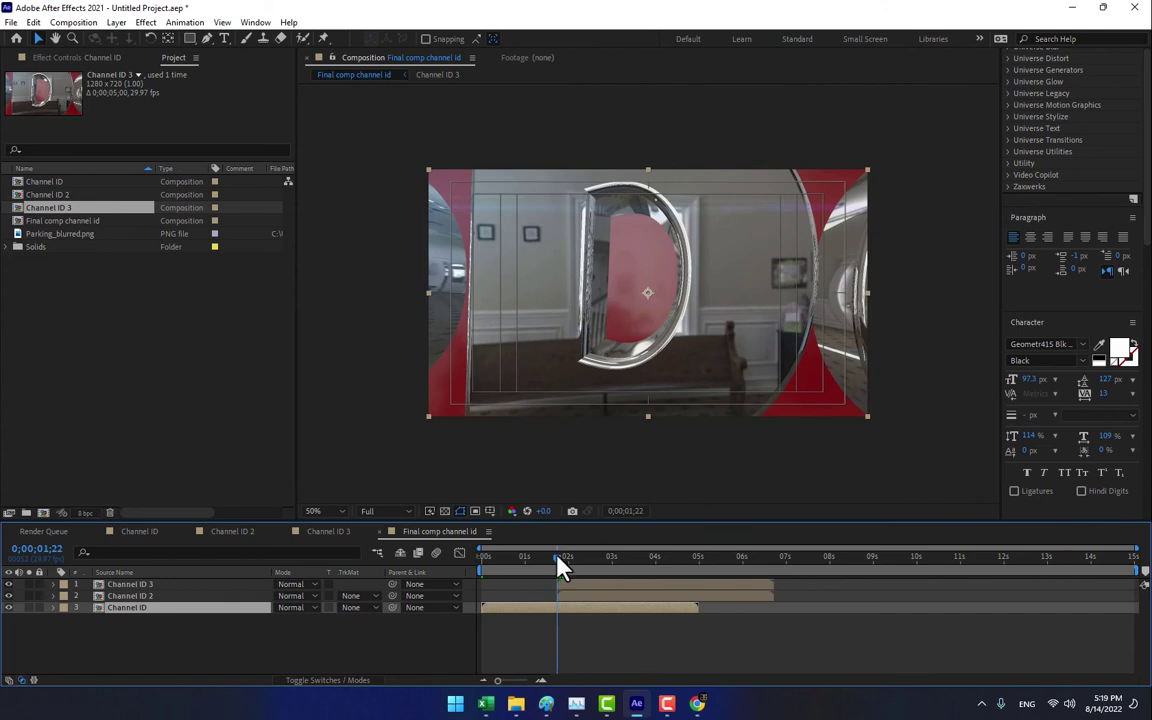
drag(560, 567, 563, 569)
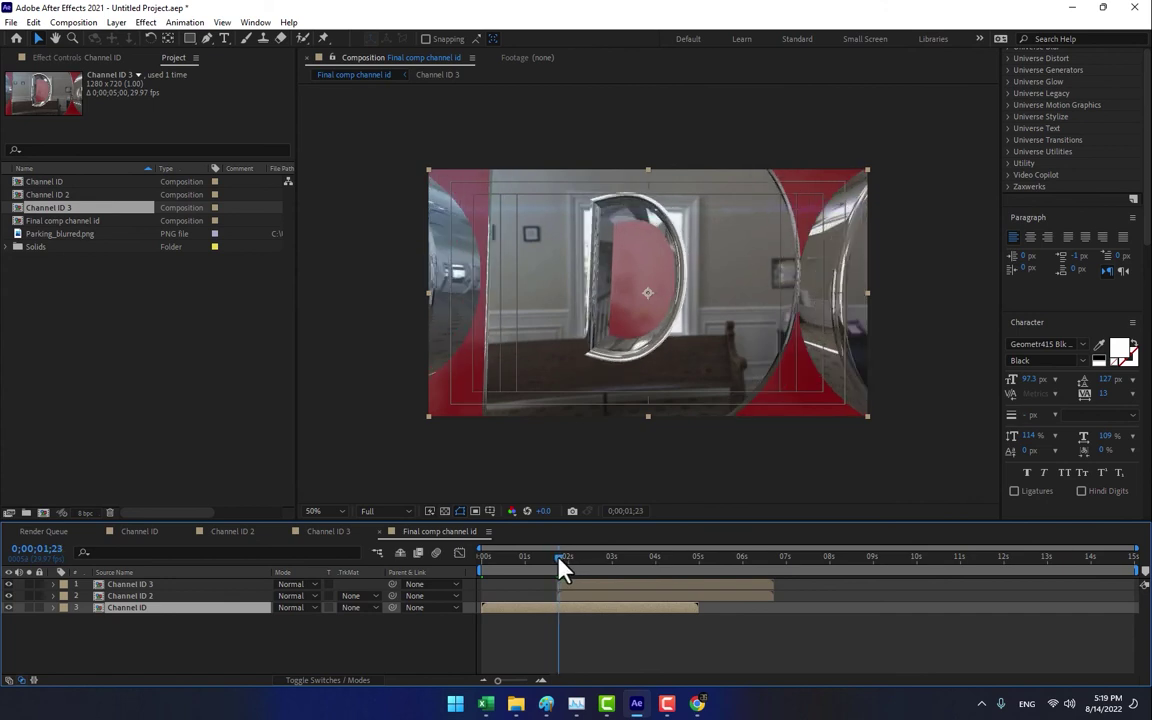
key(t)
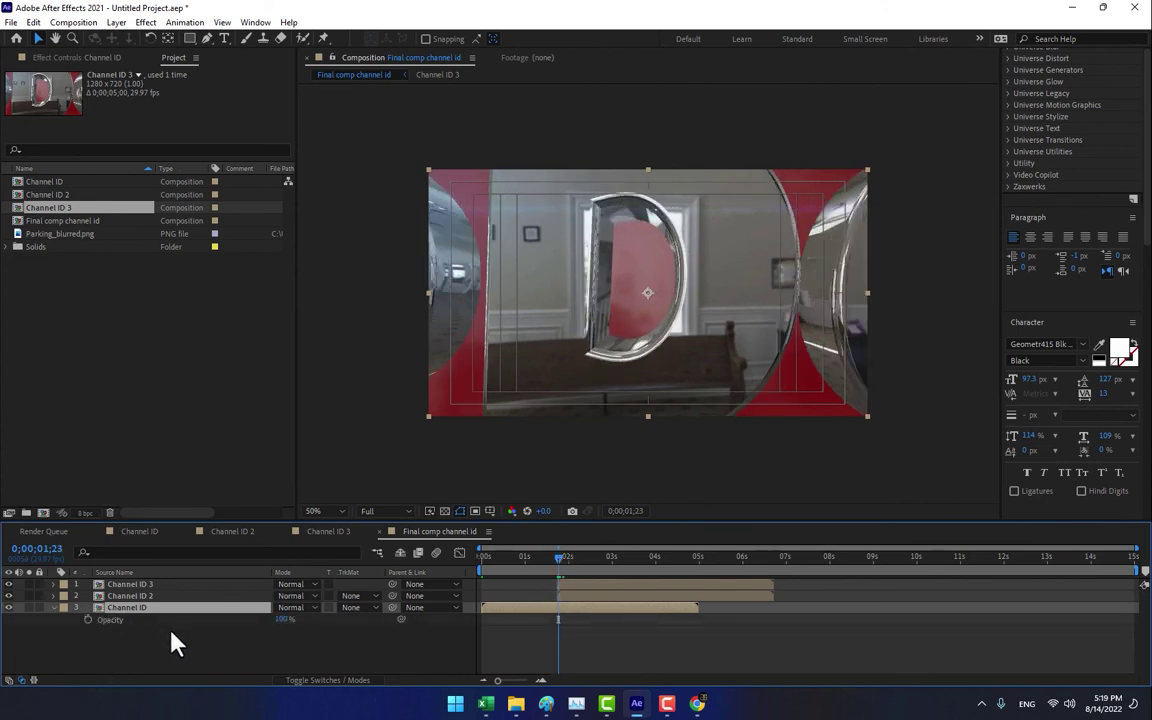
click(88, 620)
click(130, 596)
key(t)
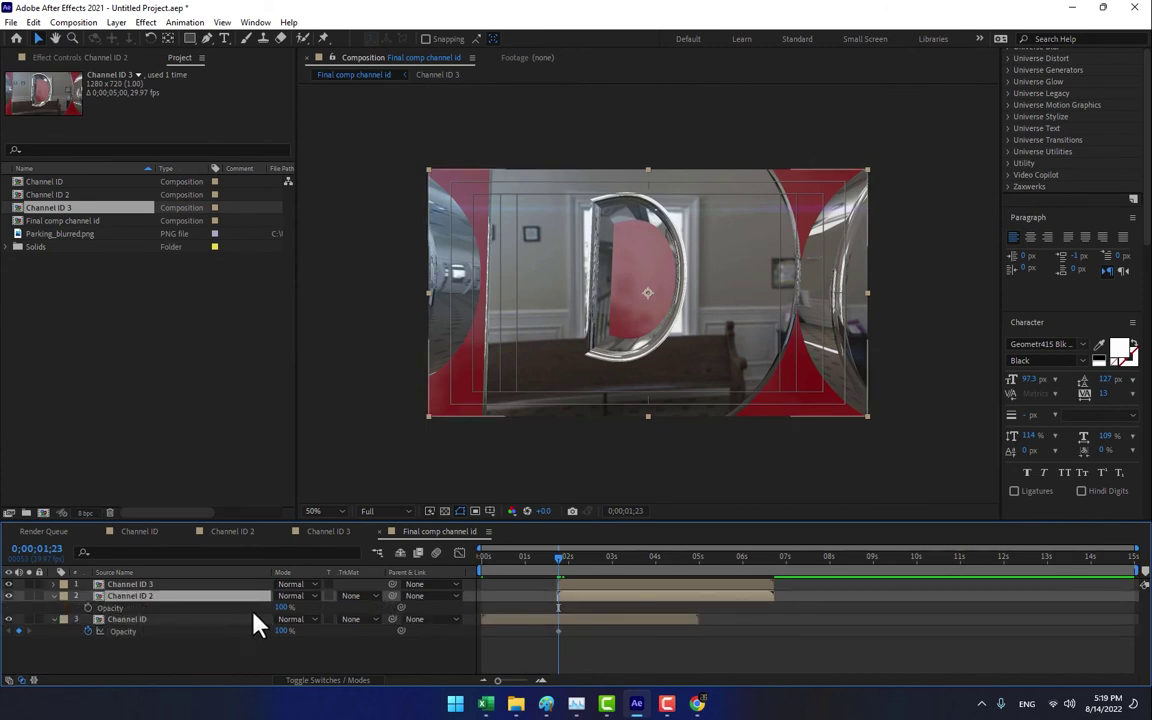
drag(283, 607, 88, 620)
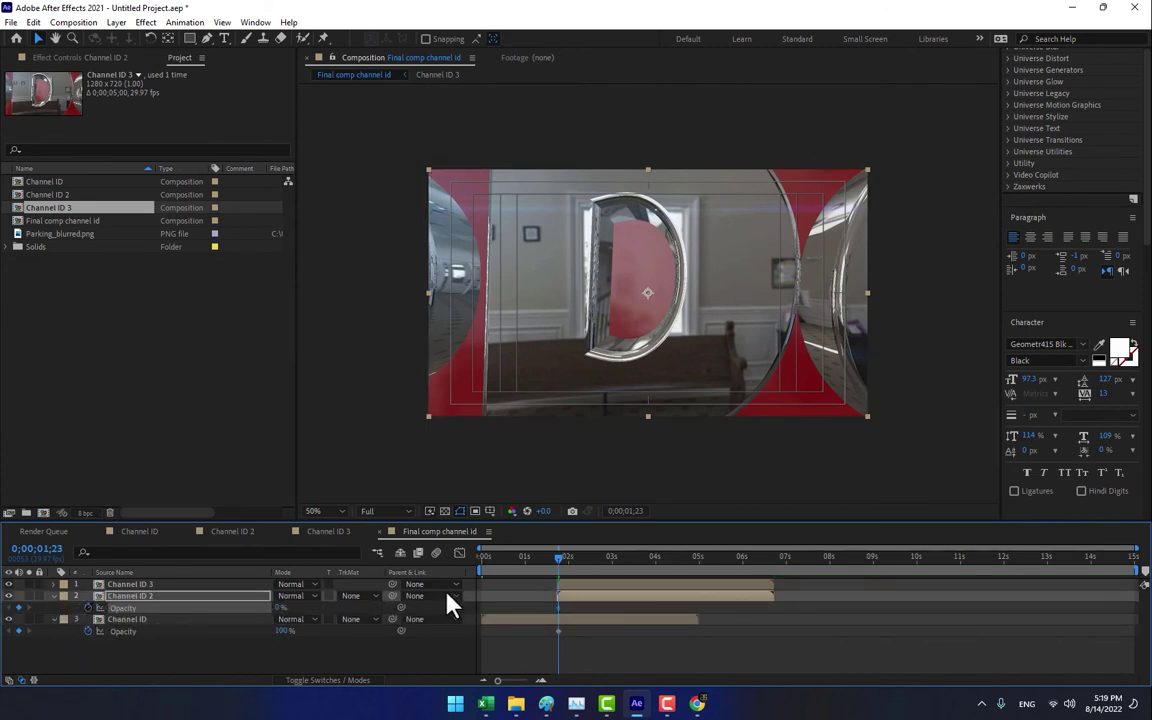
click(570, 558)
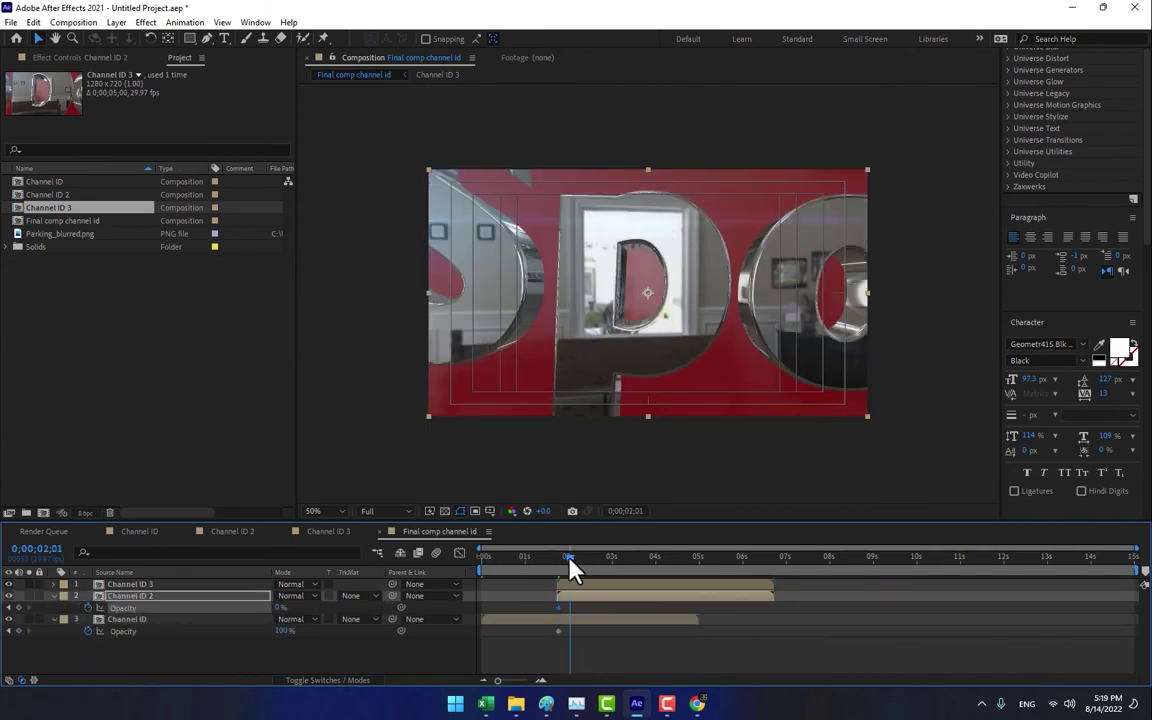
drag(283, 631, 300, 607)
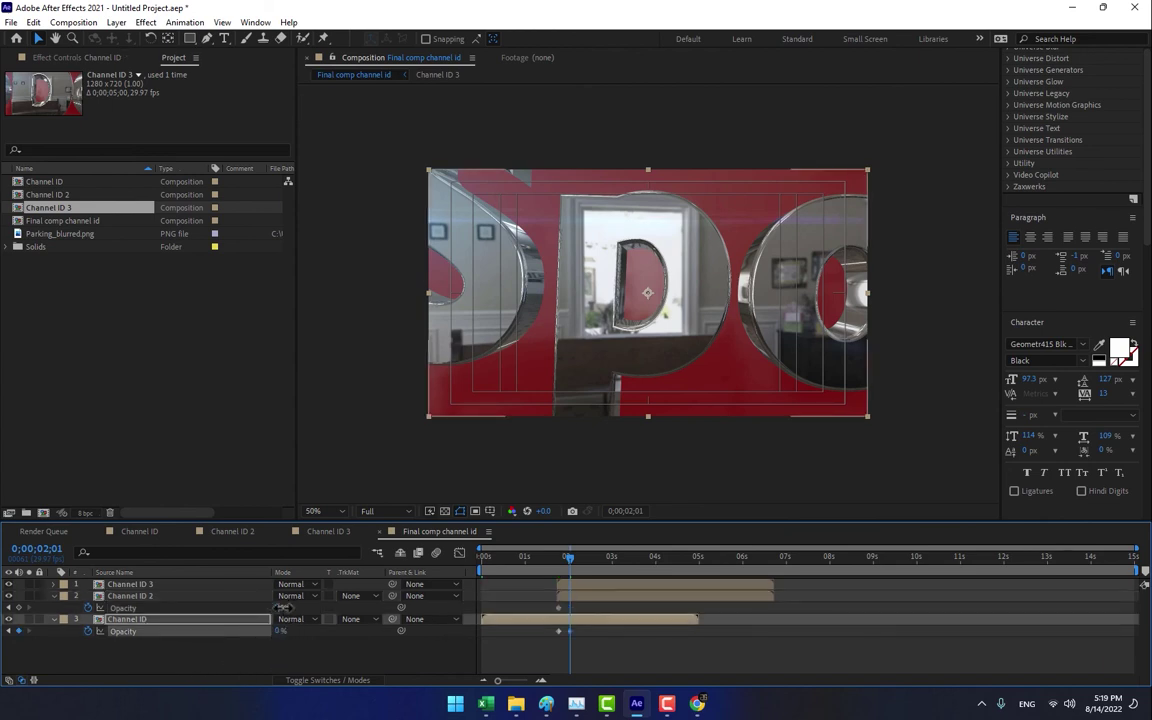
- Move the Channel ID 3 layer to start at about 0;00;03;23 and preview the sequence up to its start
drag(558, 563, 681, 597)
click(566, 558)
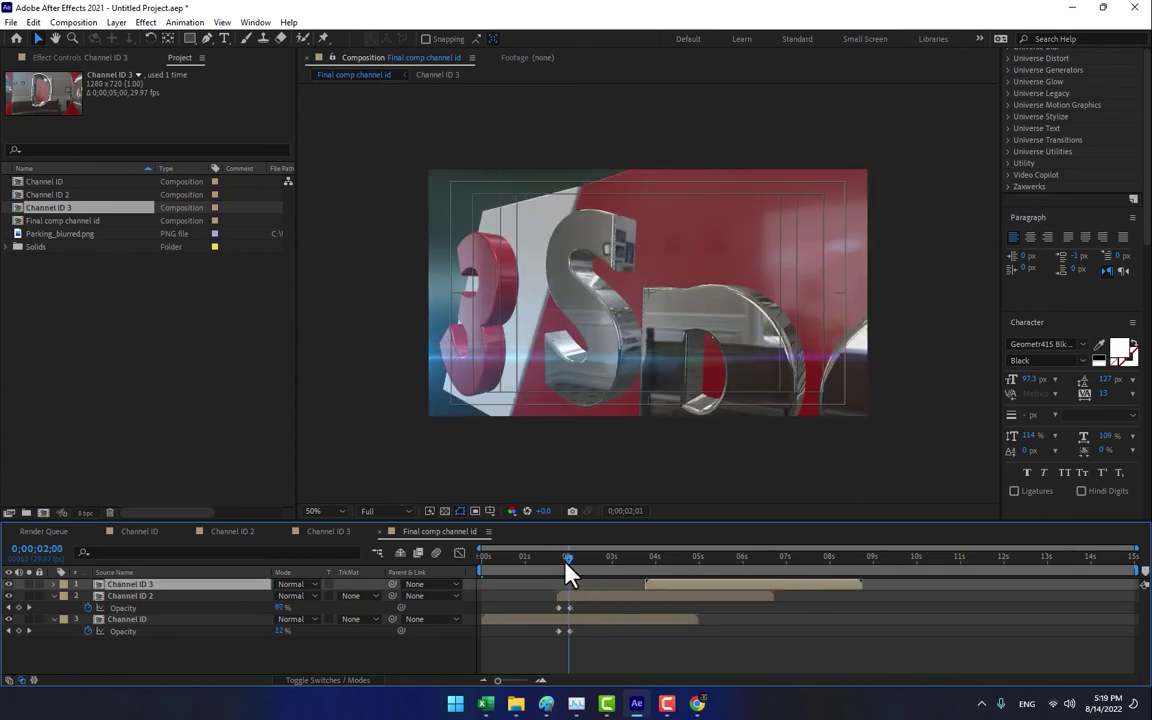
drag(566, 573, 645, 588)
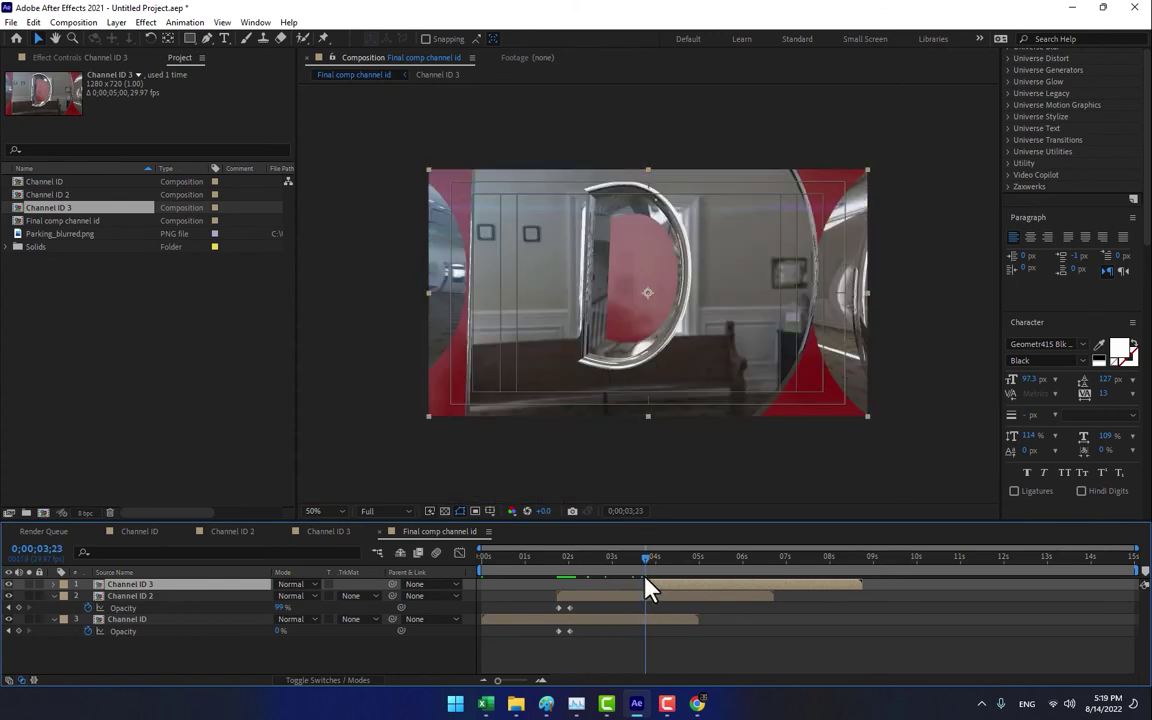
- Add starting Opacity keyframes at 0;00;03;24: Channel ID 2 at 100% and Channel ID 3 at 0%
click(647, 596)
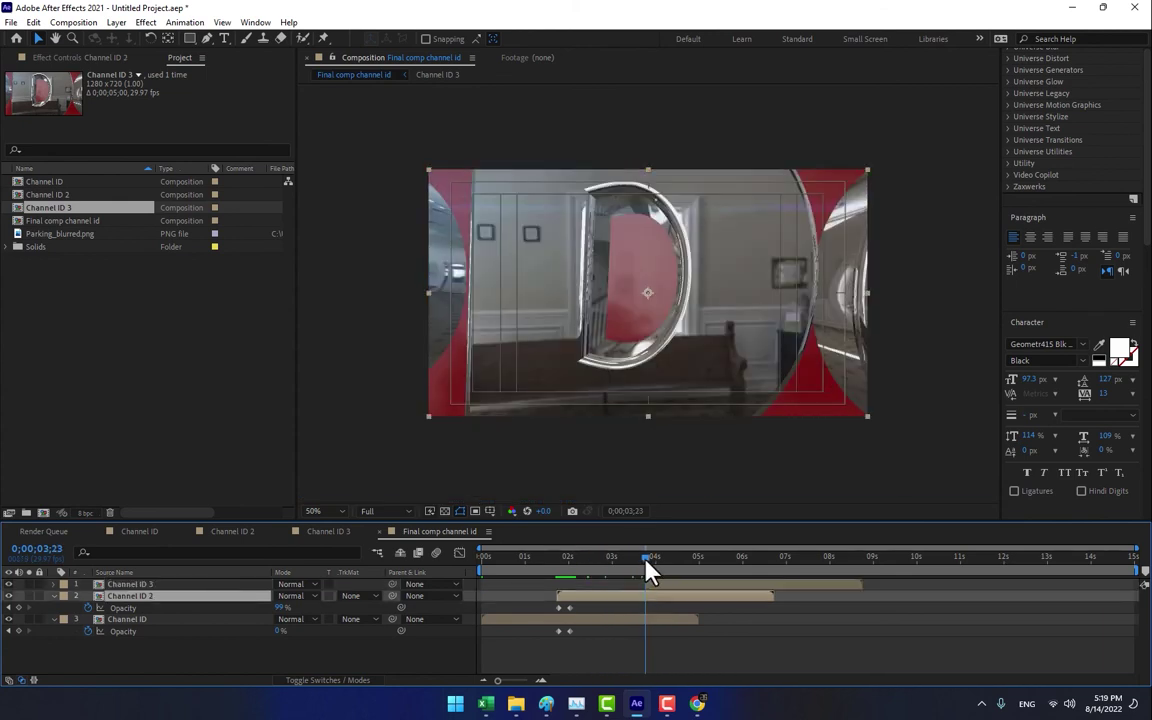
click(648, 572)
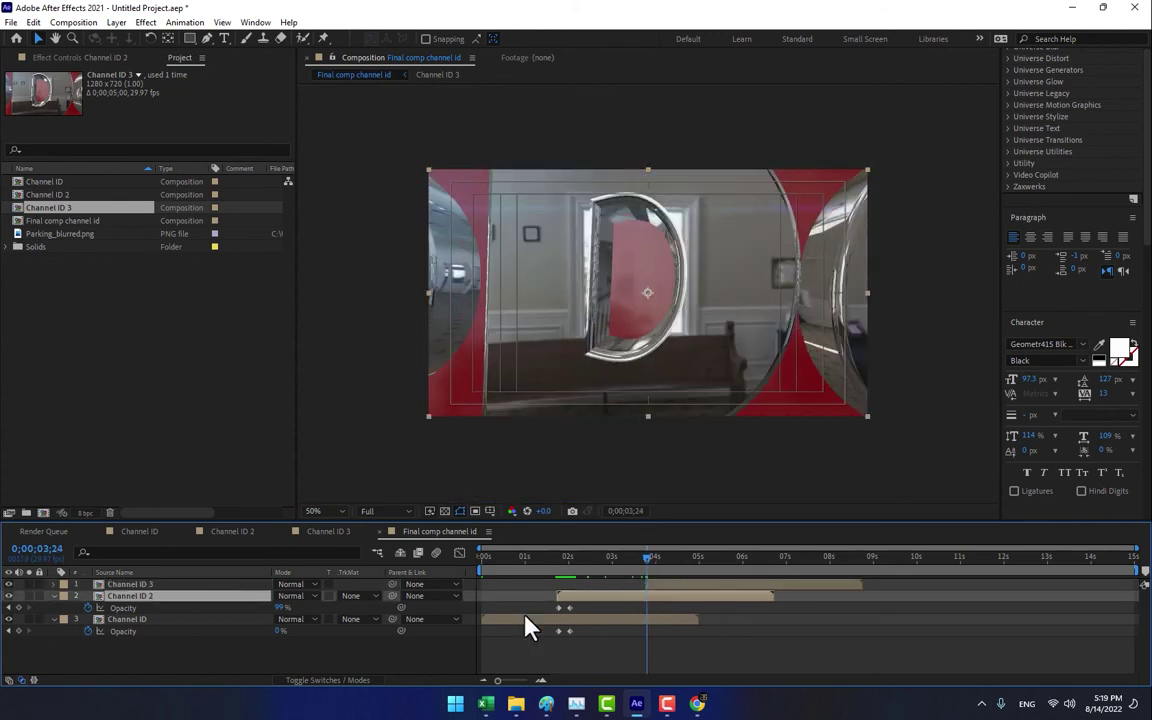
click(18, 608)
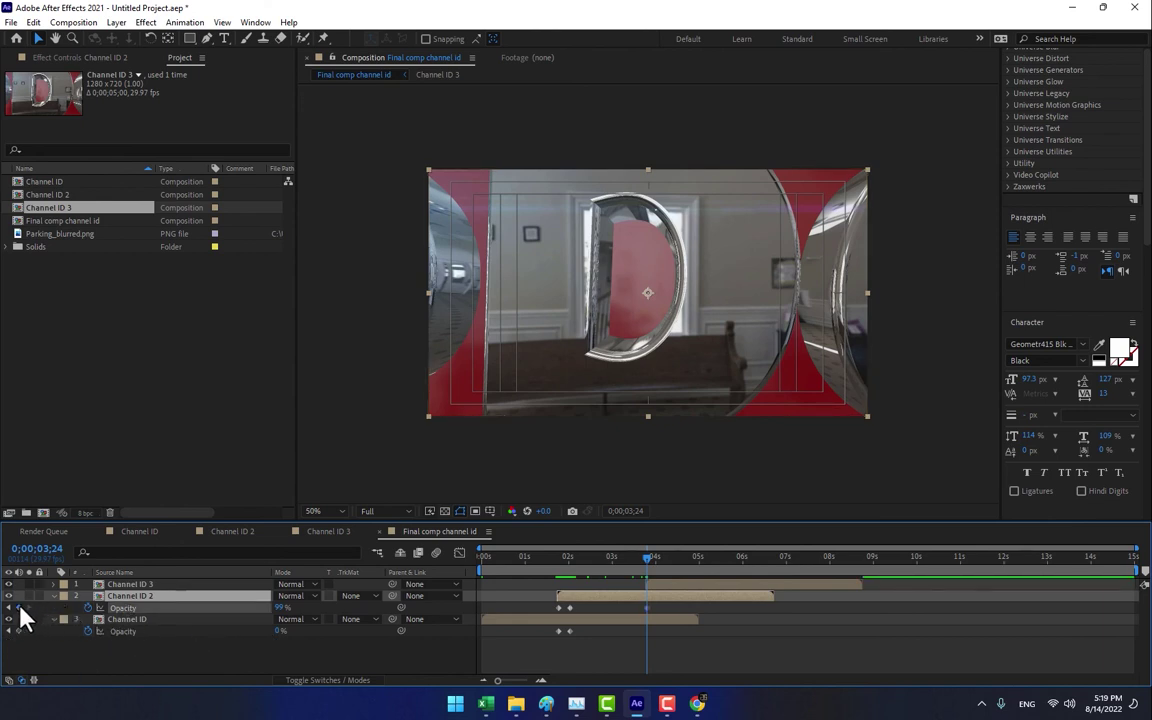
click(660, 586)
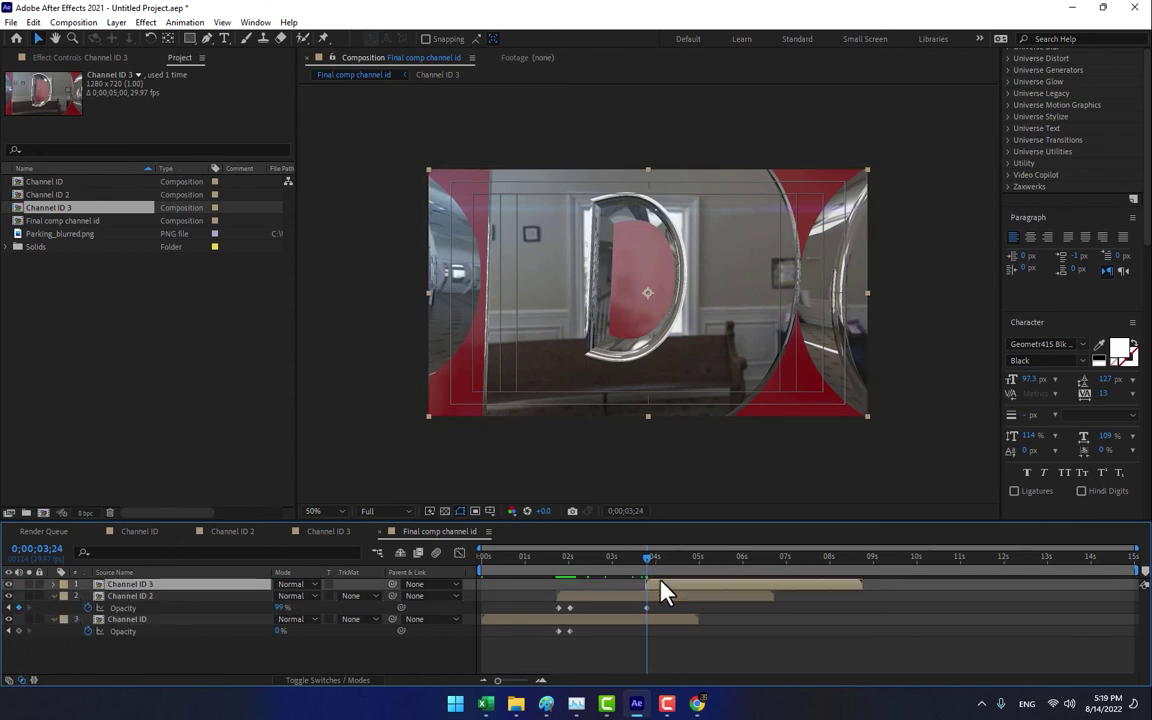
key(t)
click(88, 596)
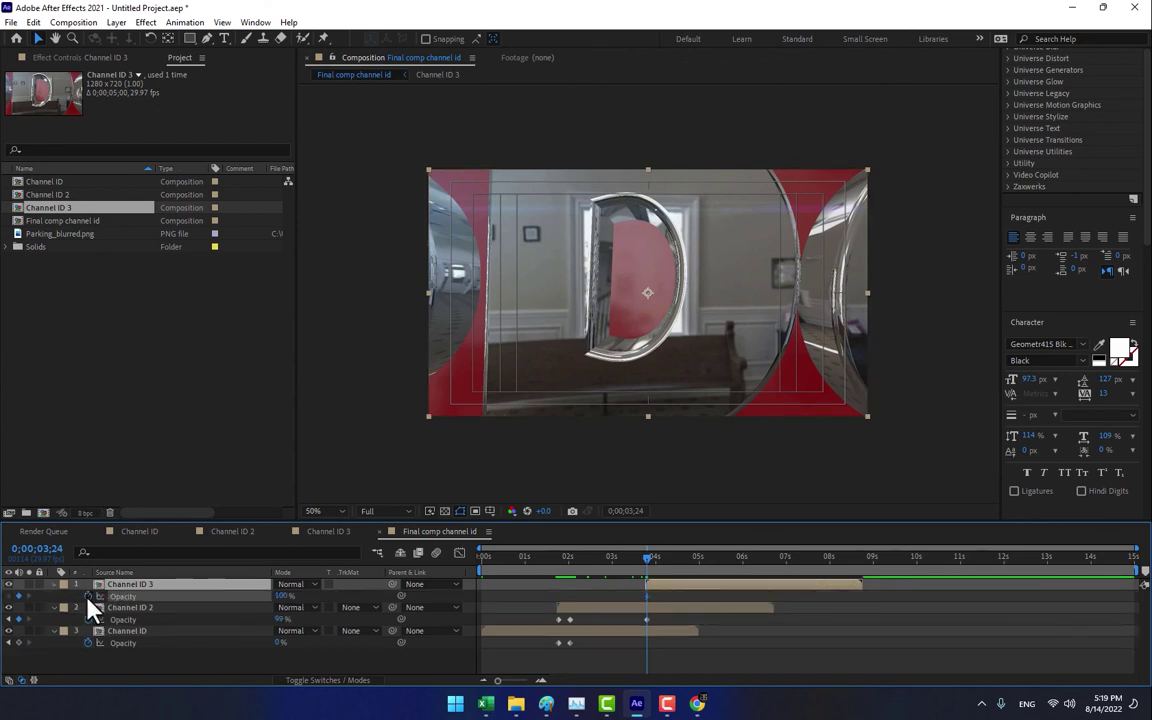
click(283, 596)
text(0)
key(Return)
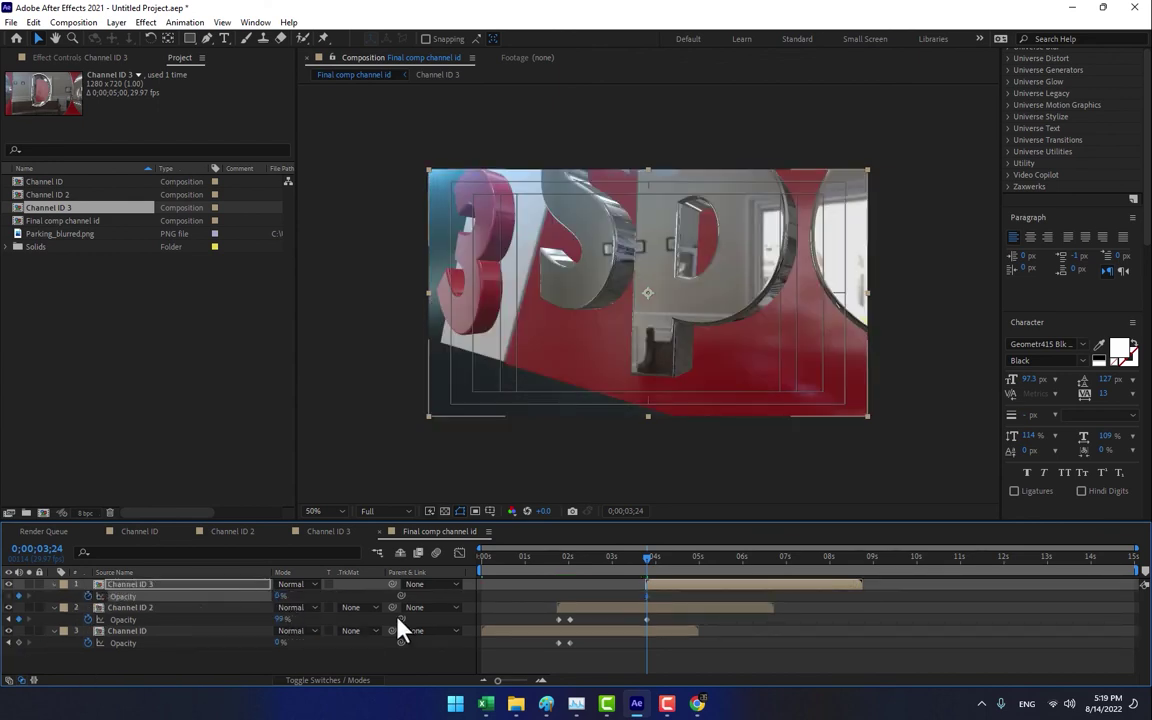
click(283, 621)
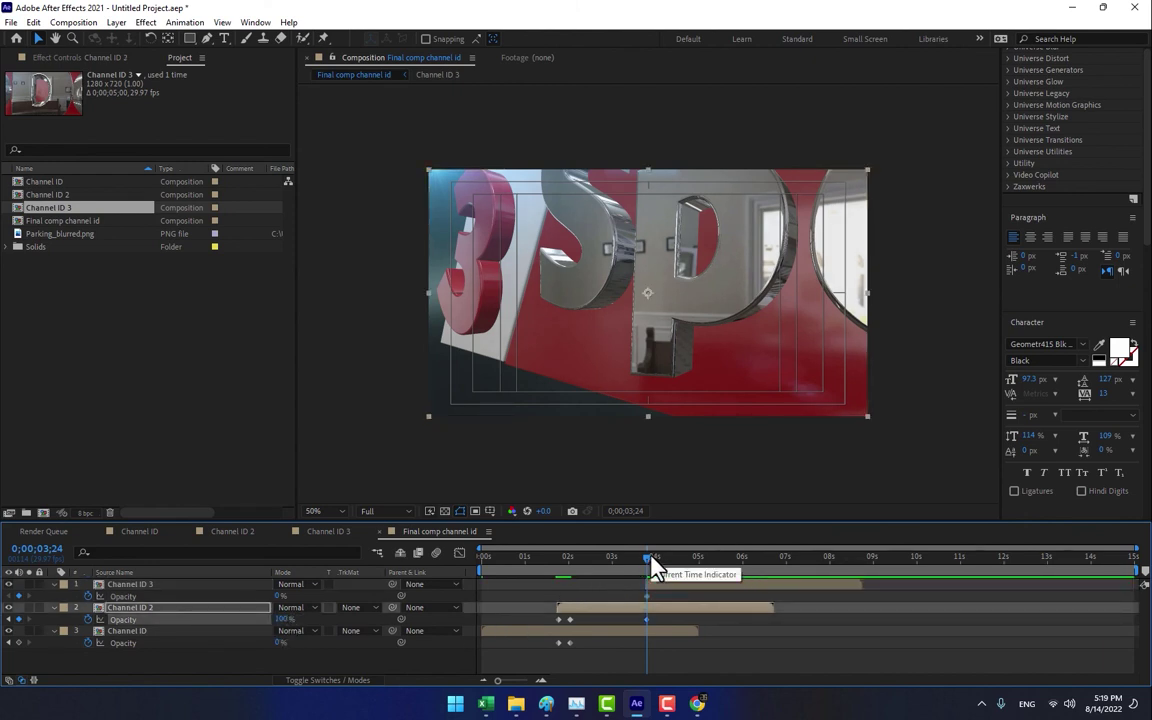
- Add ending Opacity keyframes at 0;00;04;01, Channel ID 2 at 0% and Channel ID 3 at 100%, and preview through 0;00;08;21
drag(652, 557, 661, 565)
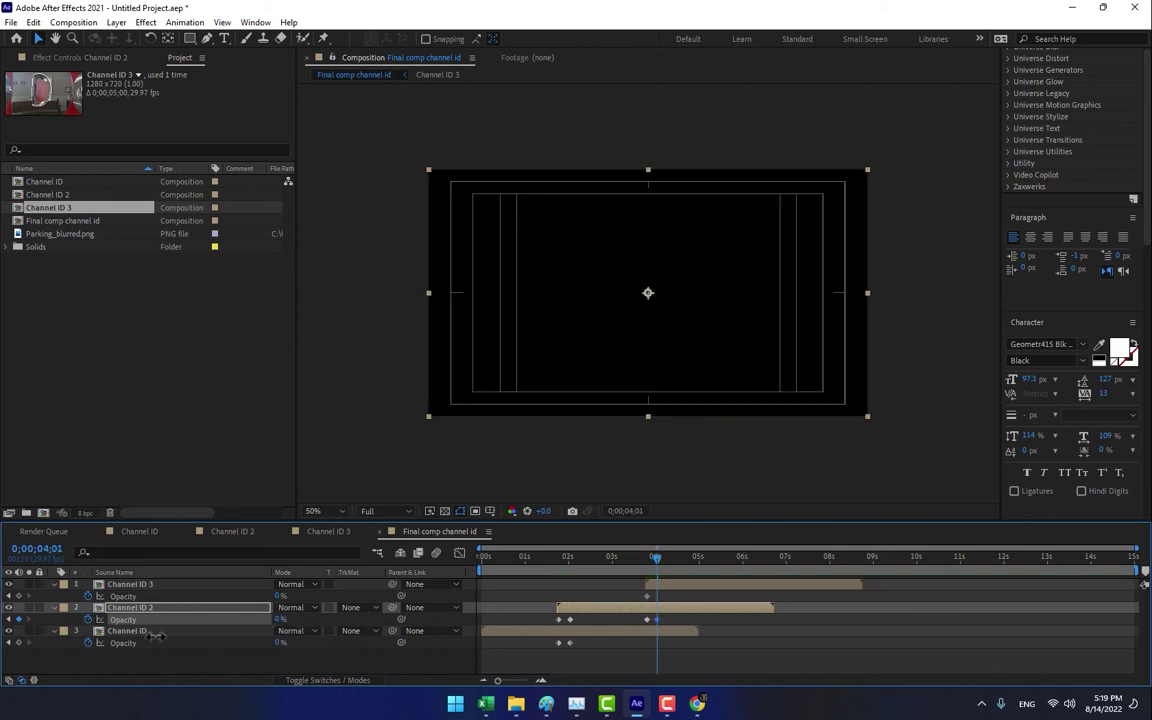
drag(281, 596, 383, 596)
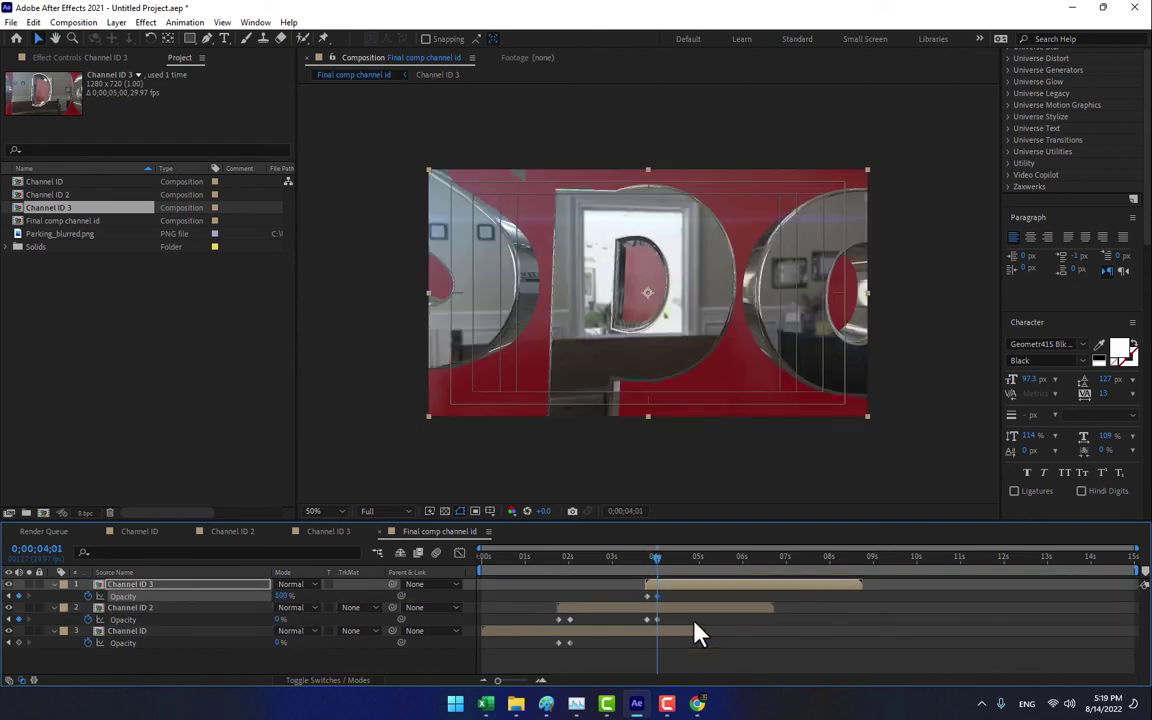
click(644, 566)
drag(648, 568, 861, 568)
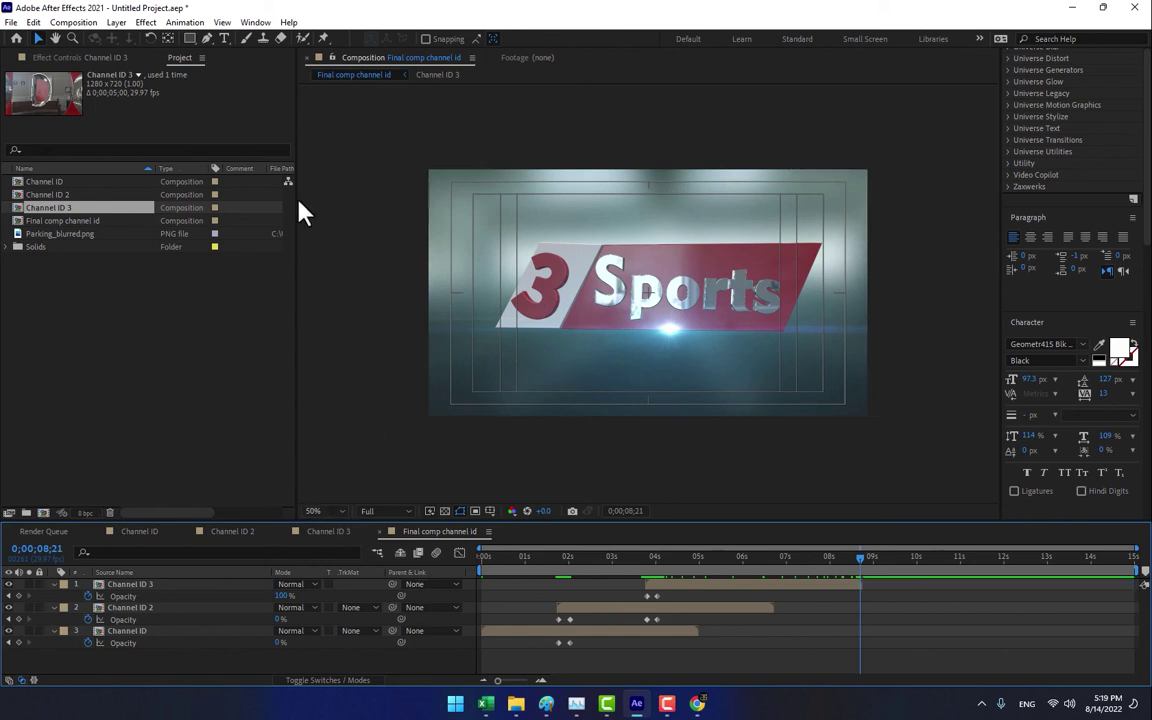
- Add the text "Coming Soon..." below the 3 Sports logo, near the lower-left corner of the title-safe area
click(224, 39)
click(477, 394)
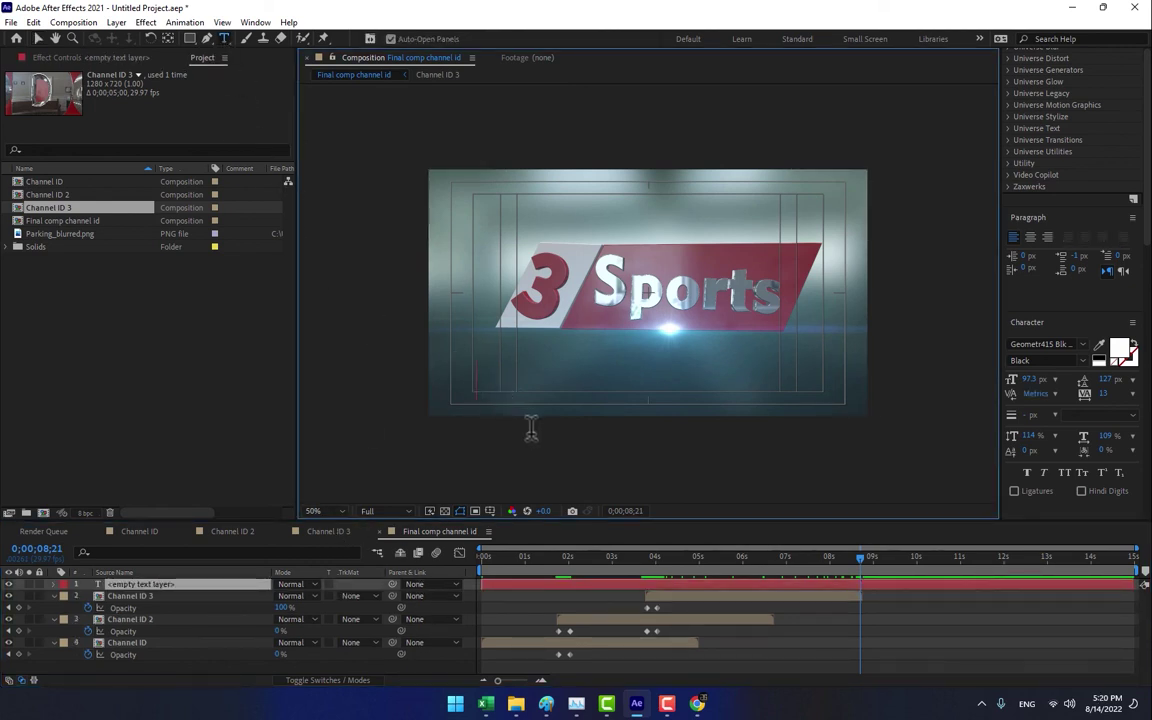
text(C)
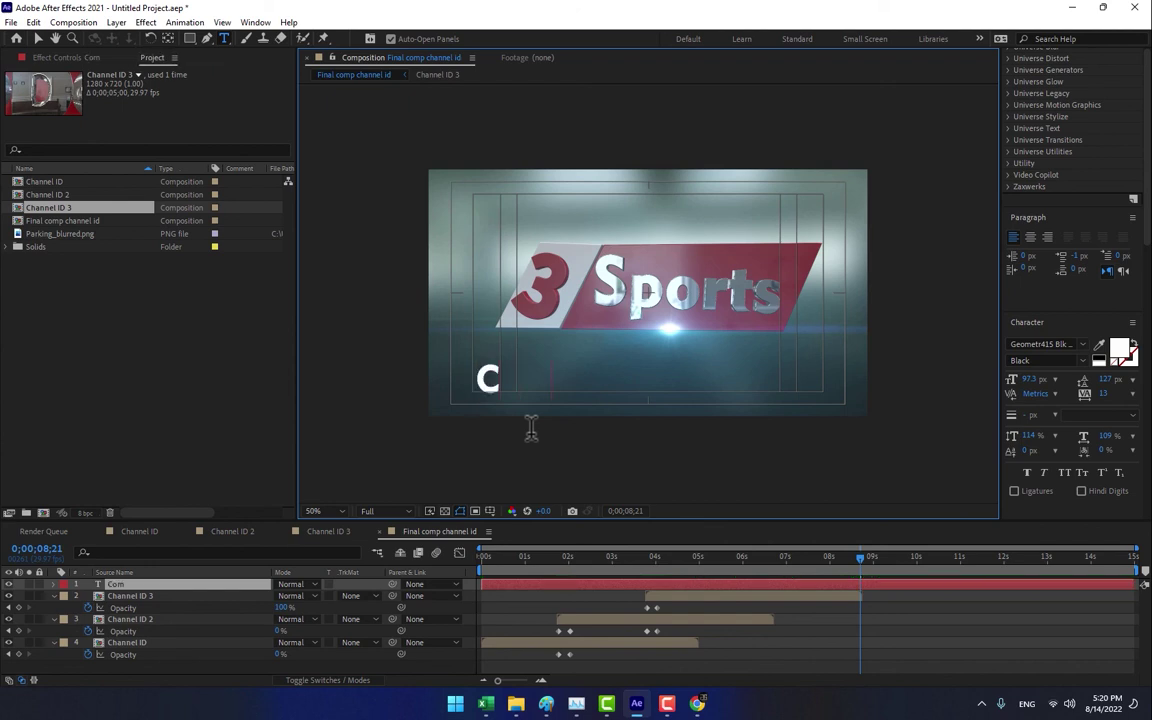
text(oming Soon...)
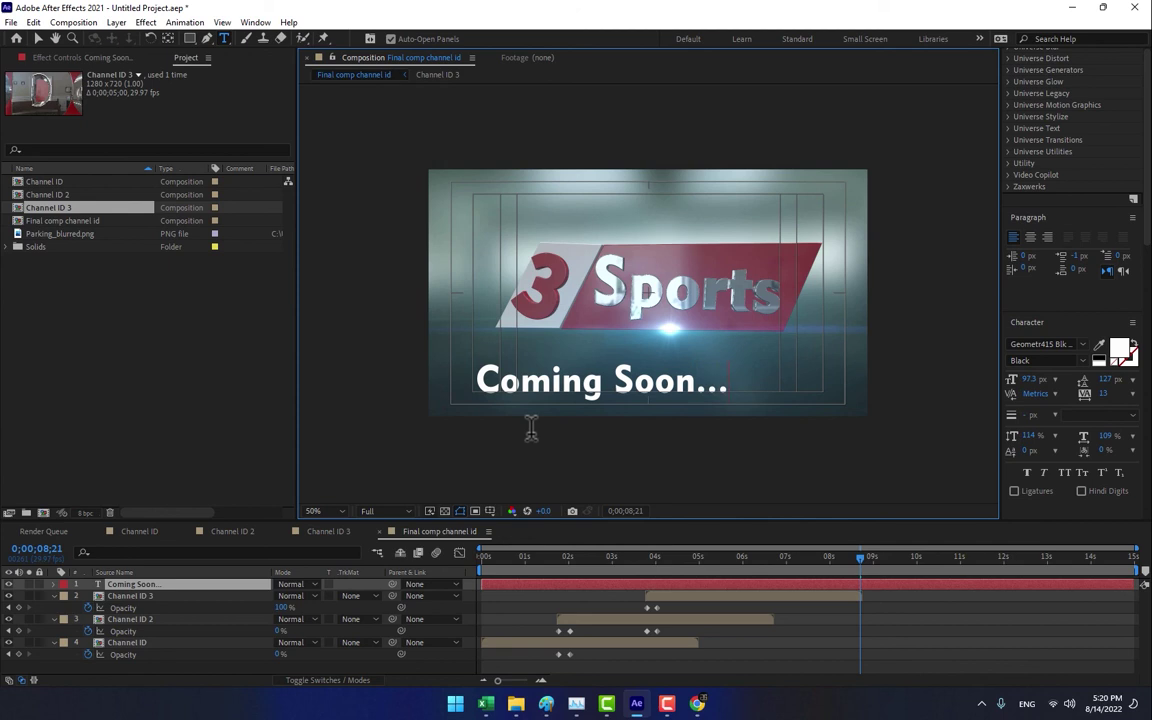
click(38, 40)
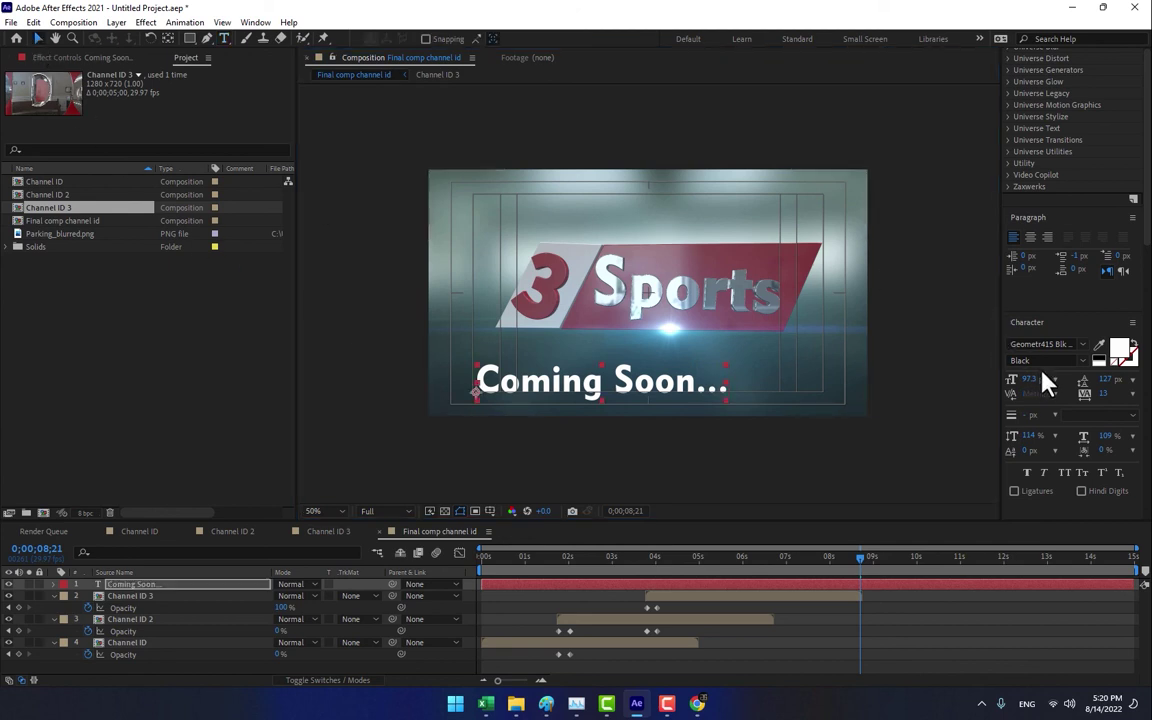
- Set the Coming Soon... text to 40 px Georgia in the Regular style
drag(1035, 380, 1058, 418)
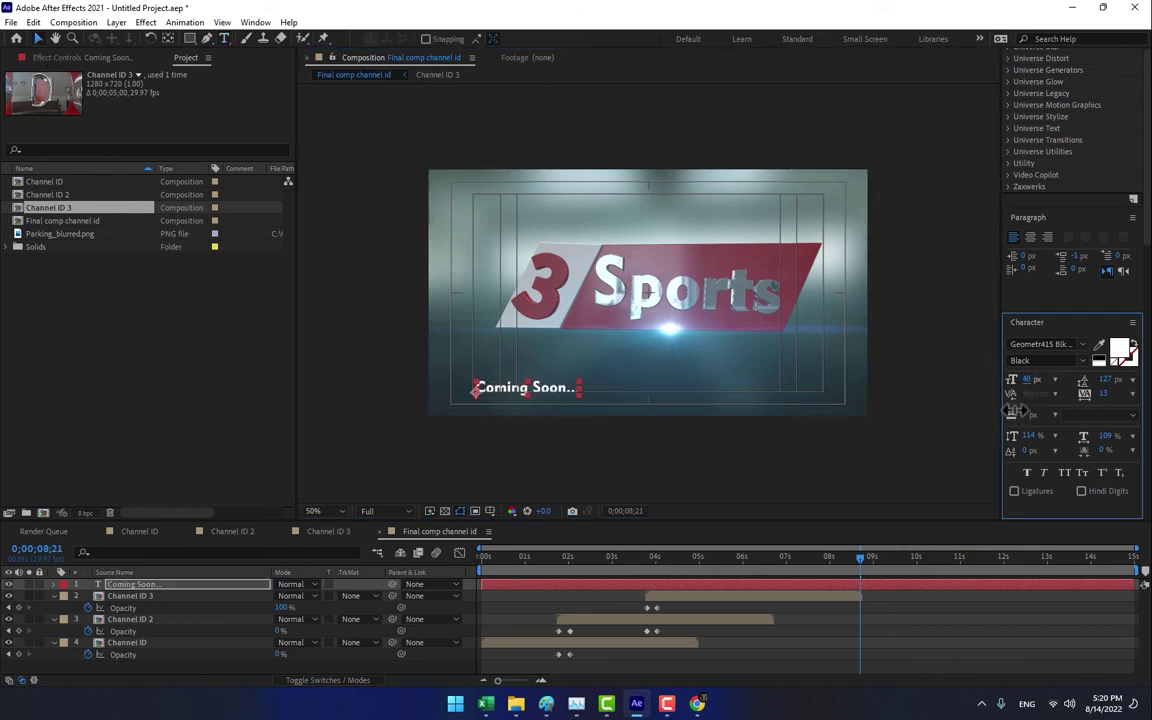
click(1080, 346)
click(1083, 345)
click(1067, 404)
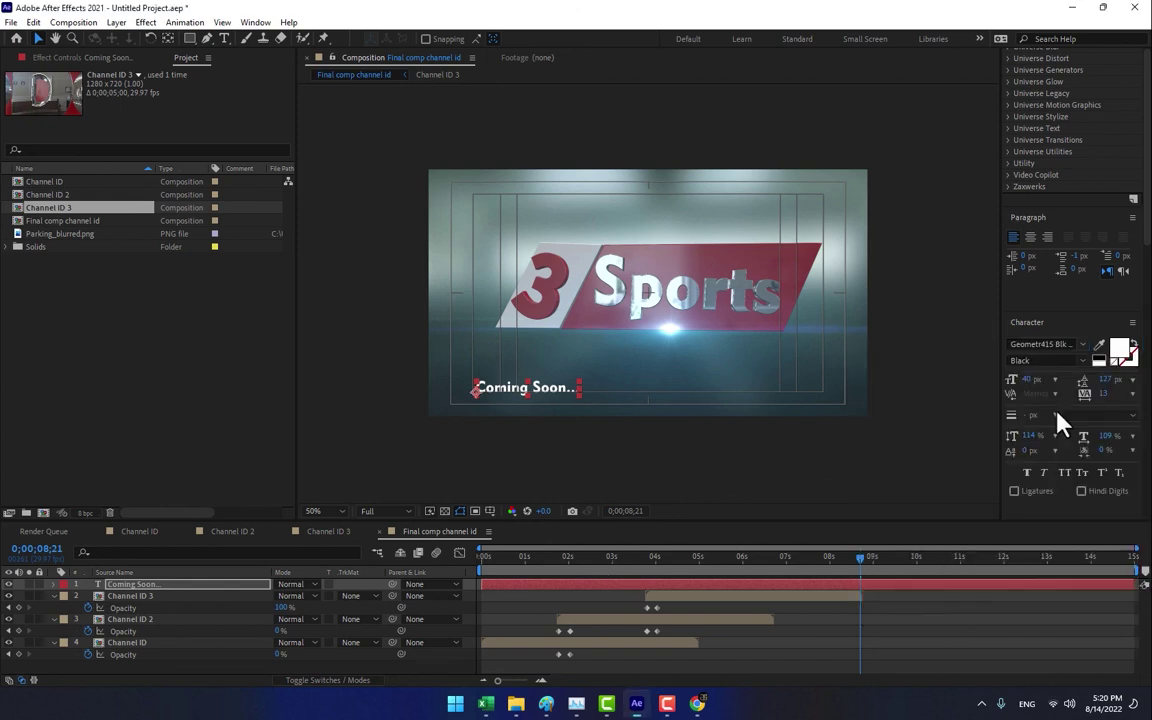
click(1083, 361)
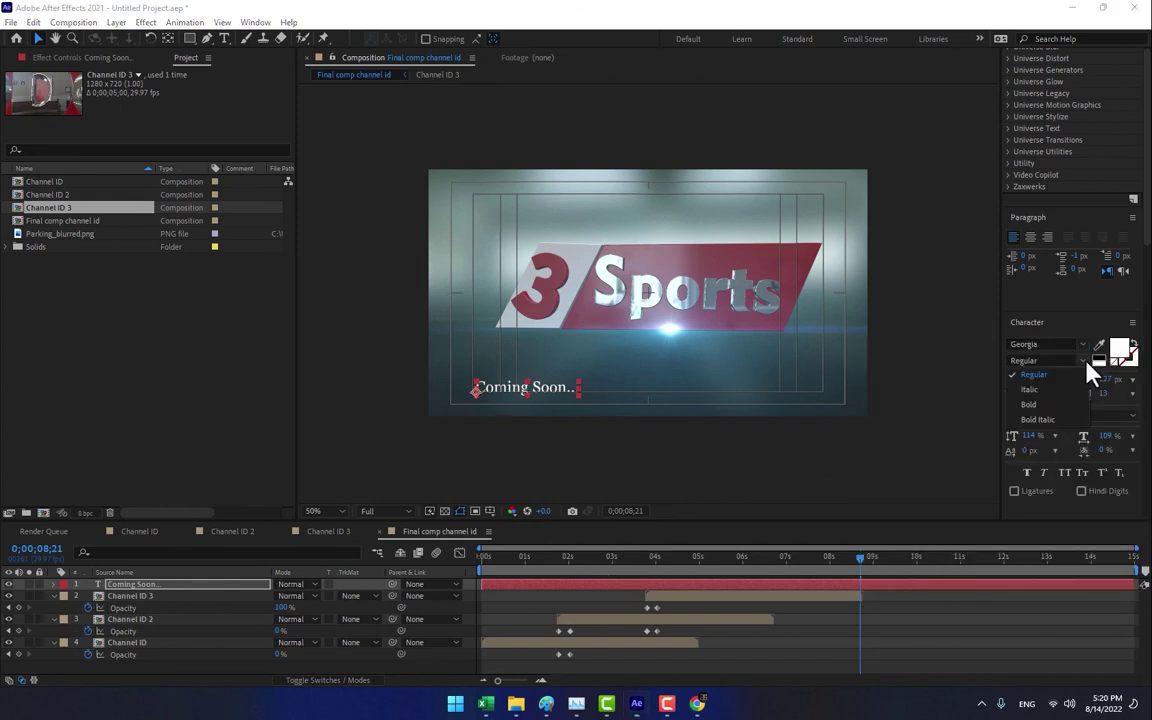
click(1045, 374)
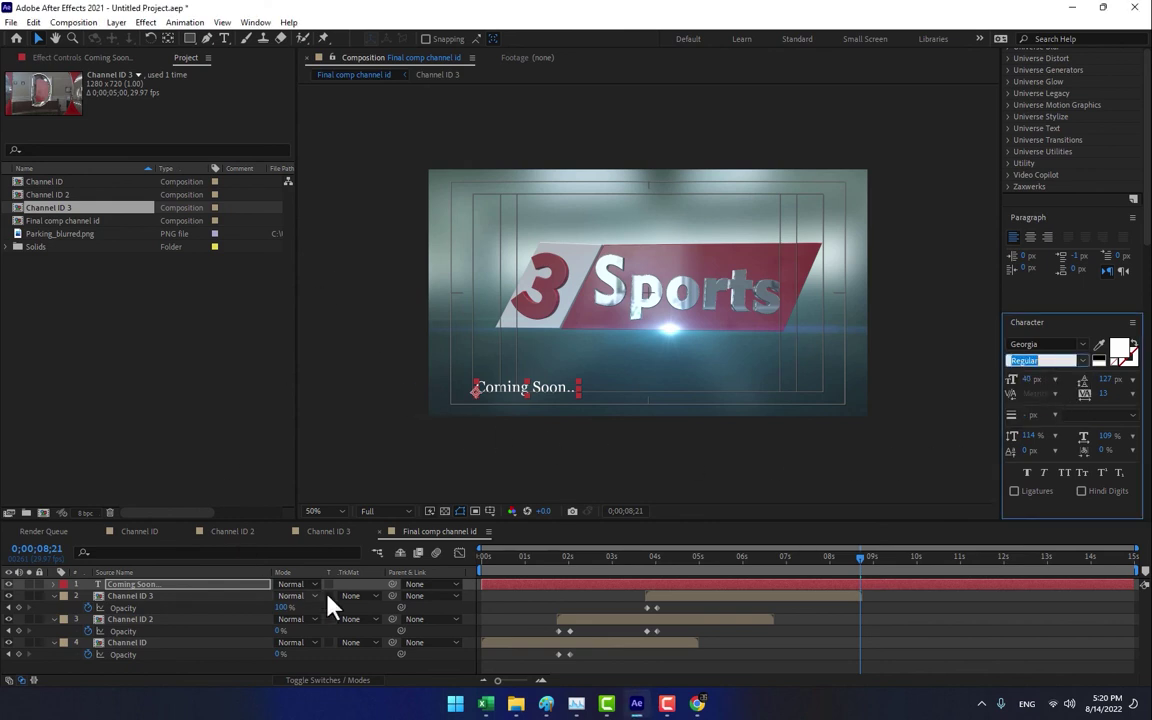
- Apply the 3D Basic Rotate Y Cascade text preset to the Coming Soon... layer at 0;00;07;29
drag(799, 571, 828, 563)
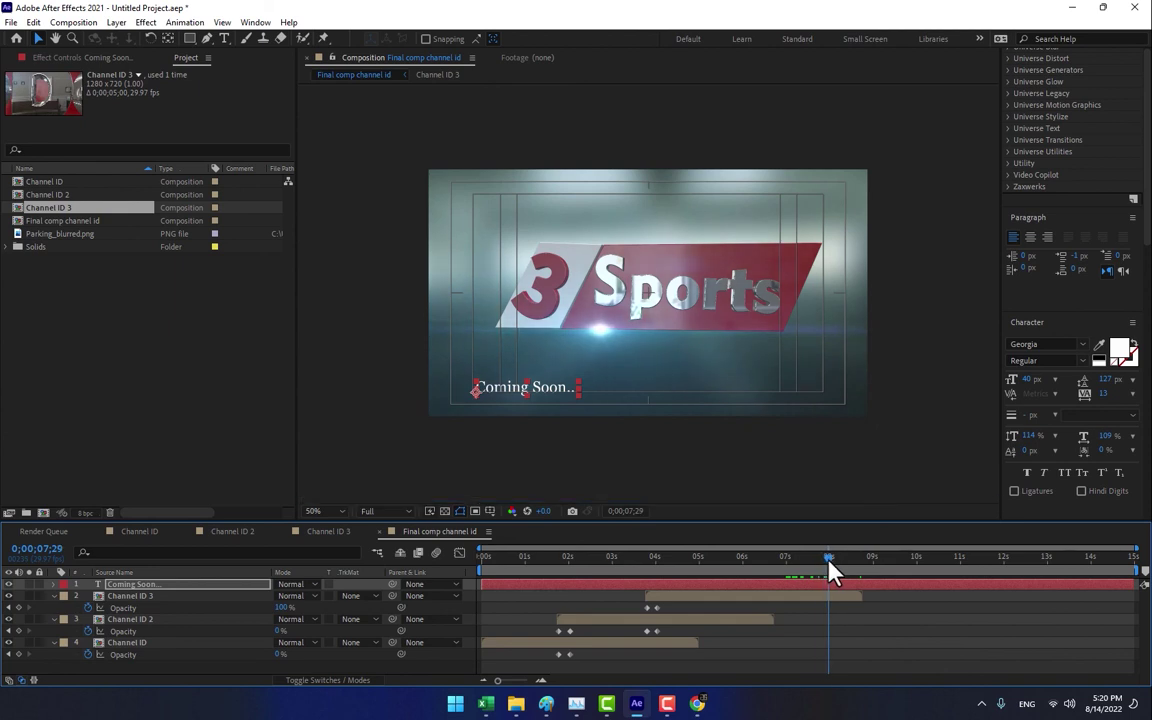
scroll(1118, 257, up, 5)
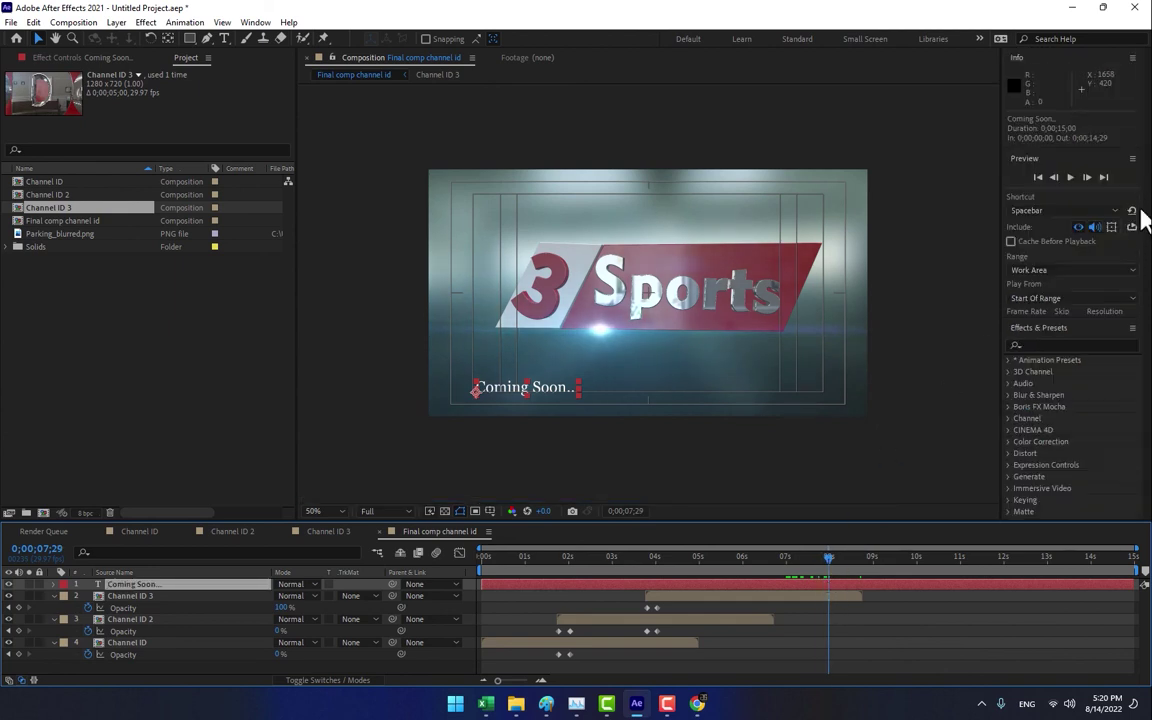
click(1074, 345)
text(3d)
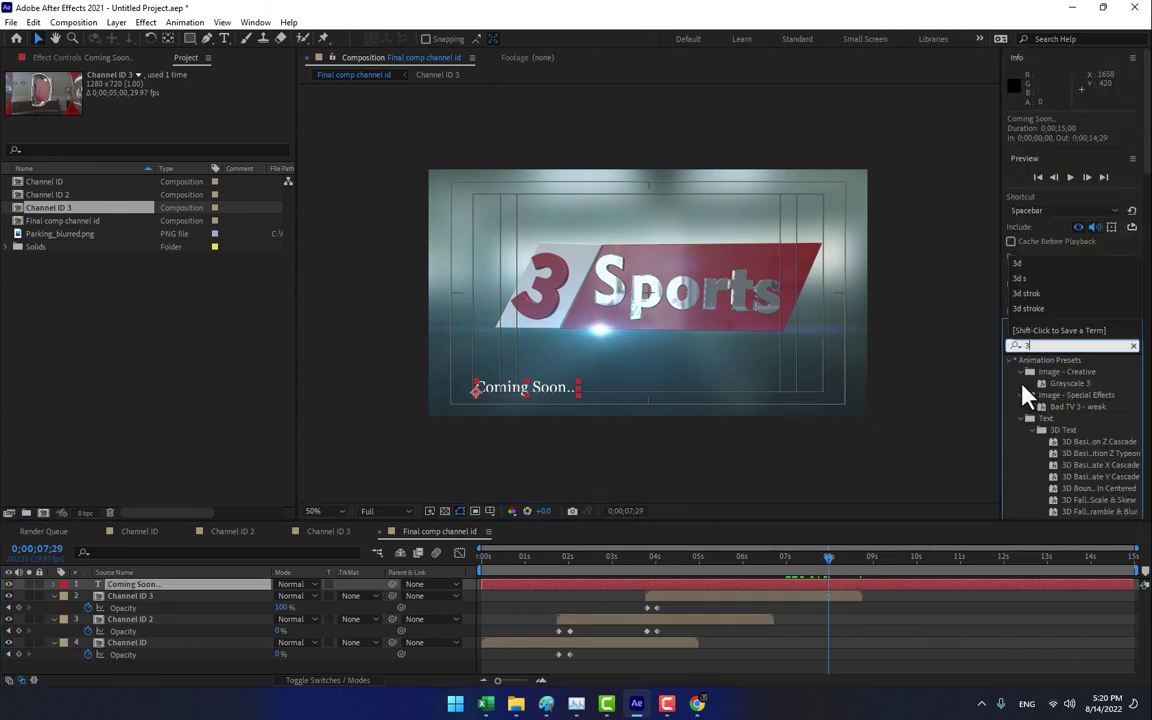
double_click(1090, 430)
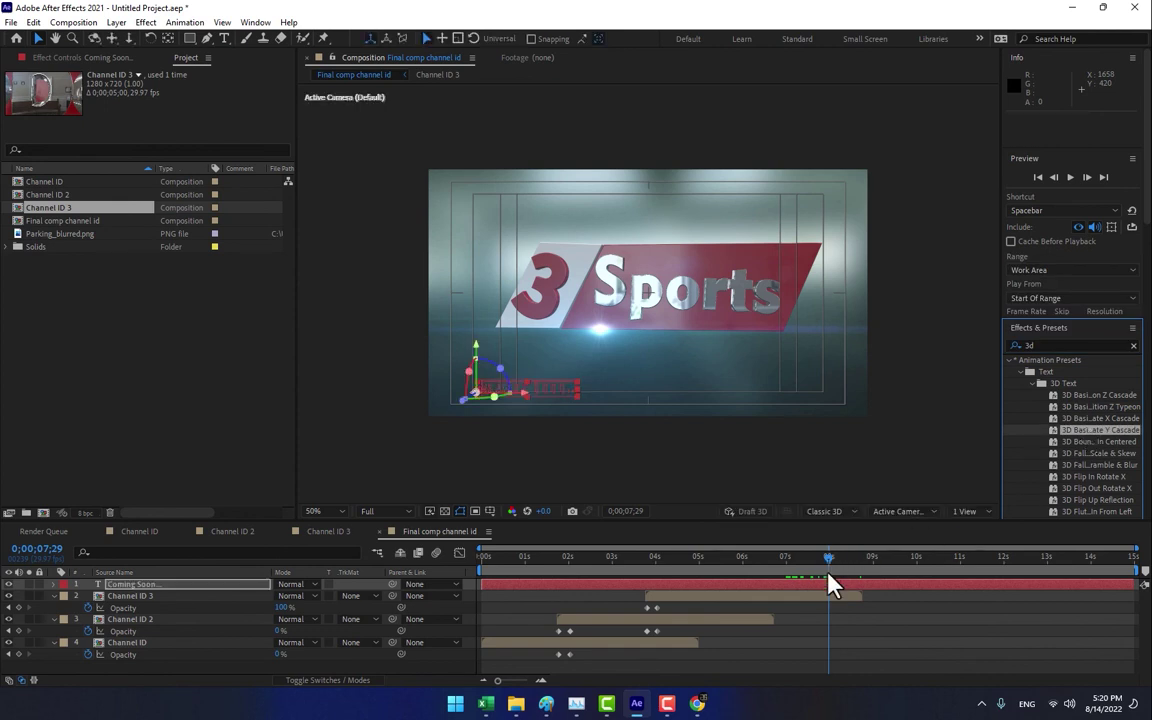
- Slide the Coming Soon... layer 0;00;02;20 earlier in the timeline and reveal its animated properties
drag(834, 557, 699, 597)
drag(786, 568, 811, 575)
key(u)
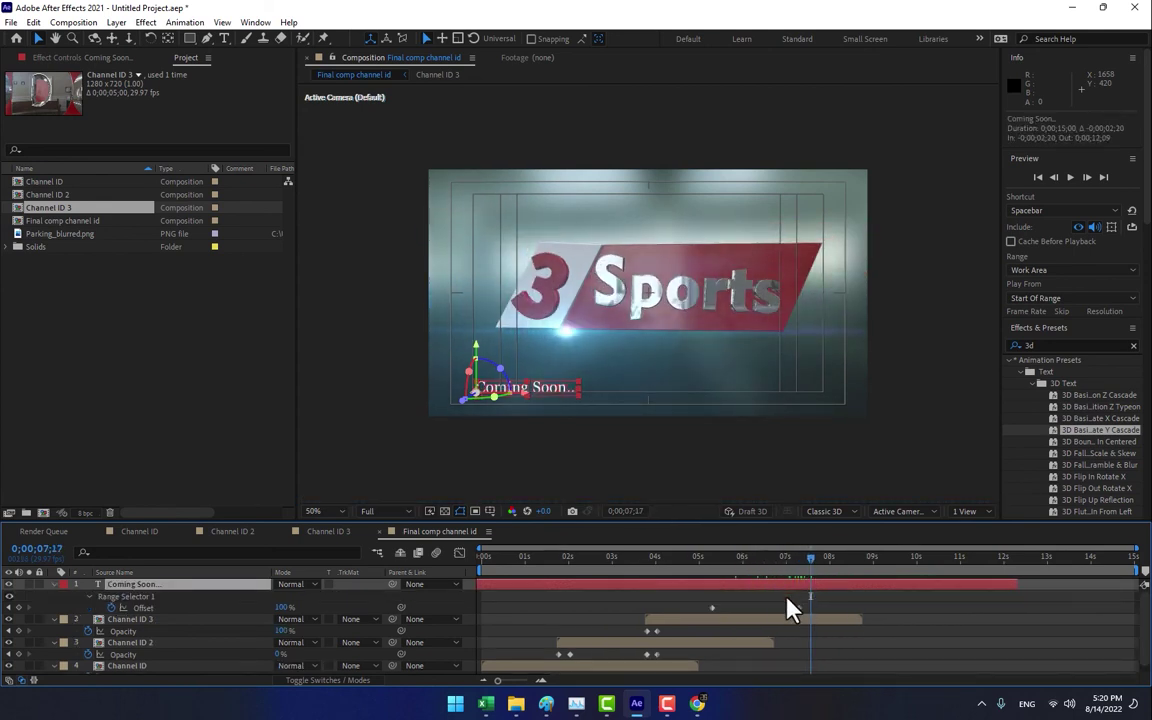
- Retime the text's Range Selector Offset keyframes to start at about 0;00;06;21 and end at about 0;00;08;04
click(775, 606)
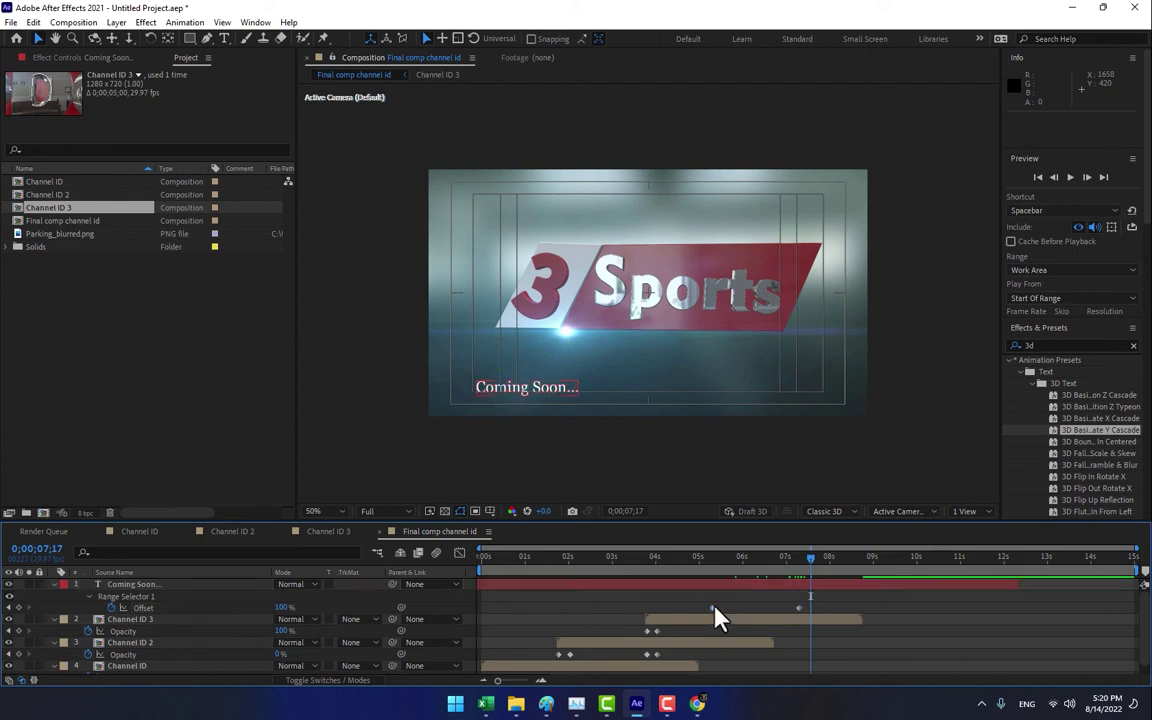
drag(801, 607, 811, 608)
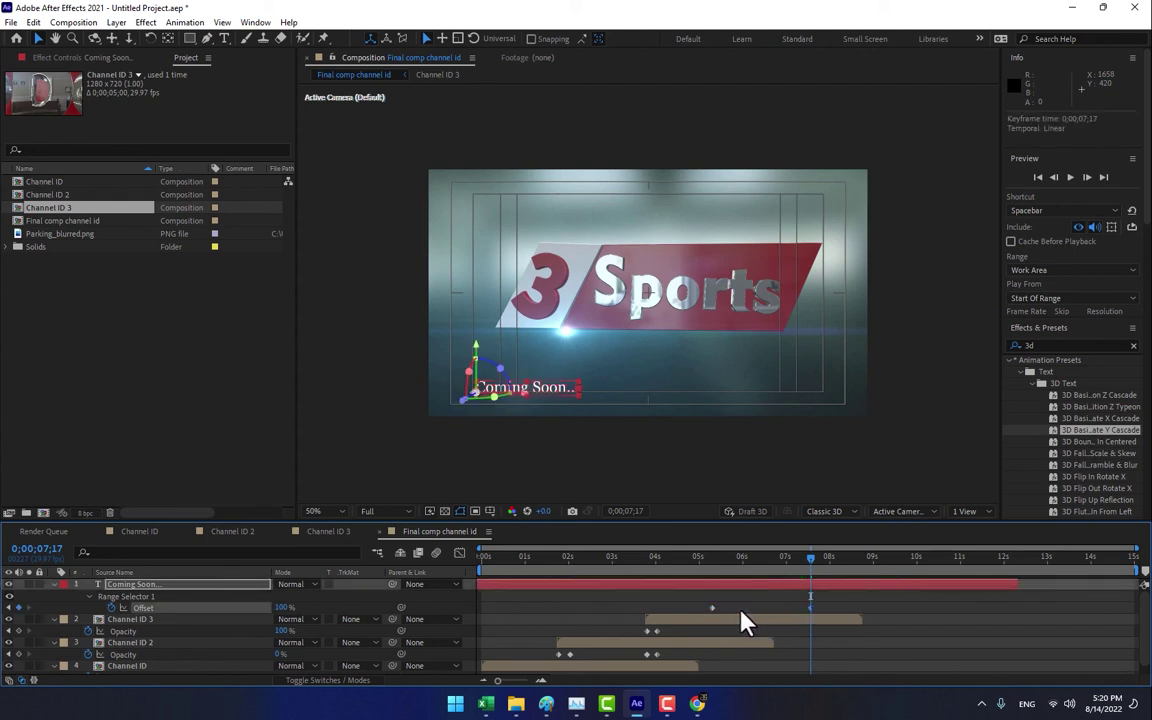
drag(714, 608, 834, 620)
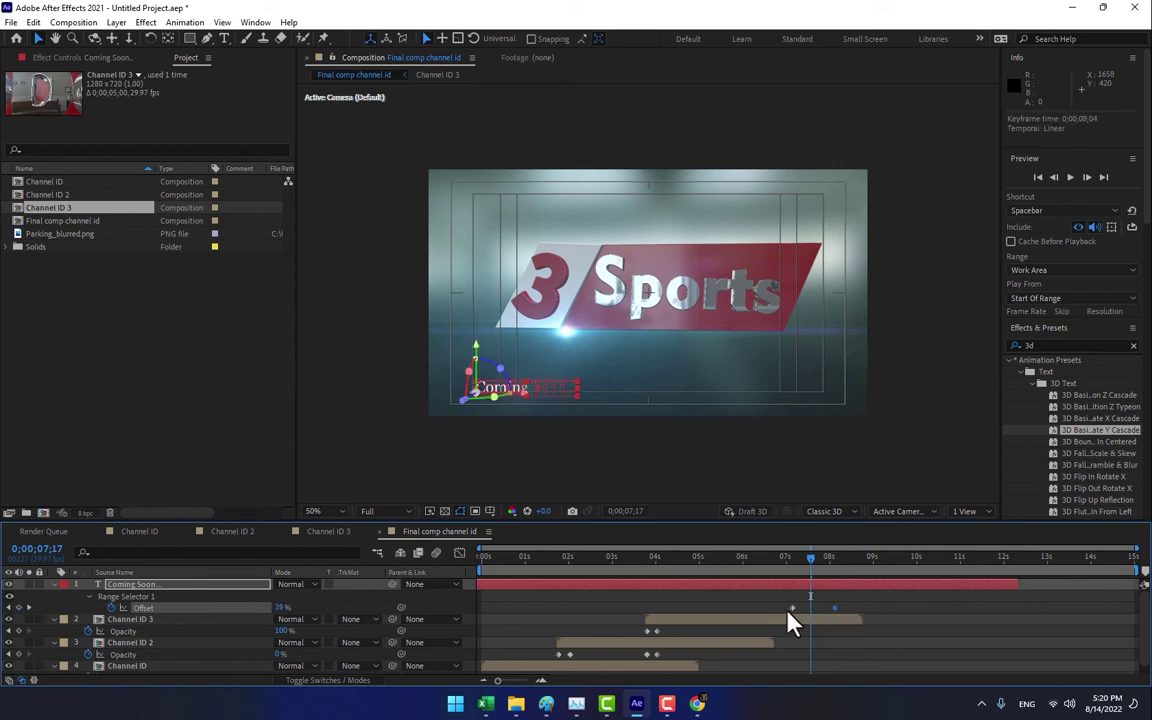
- Preview the Coming Soon... text reveal from just before 0;00;07;00 to about 0;00;08;20
click(777, 562)
drag(783, 577, 858, 582)
key(space)
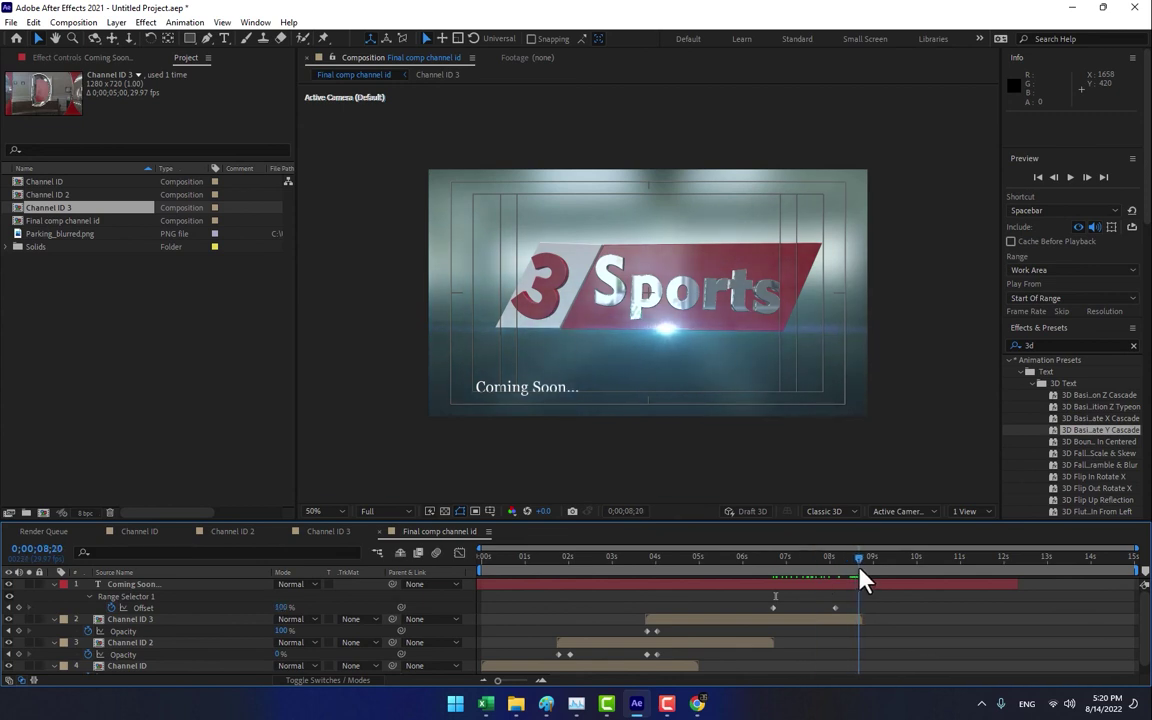
- Fit the composition to the viewer and scrub through the sequence from near its start to about 0;00;07;07
click(326, 511)
click(320, 254)
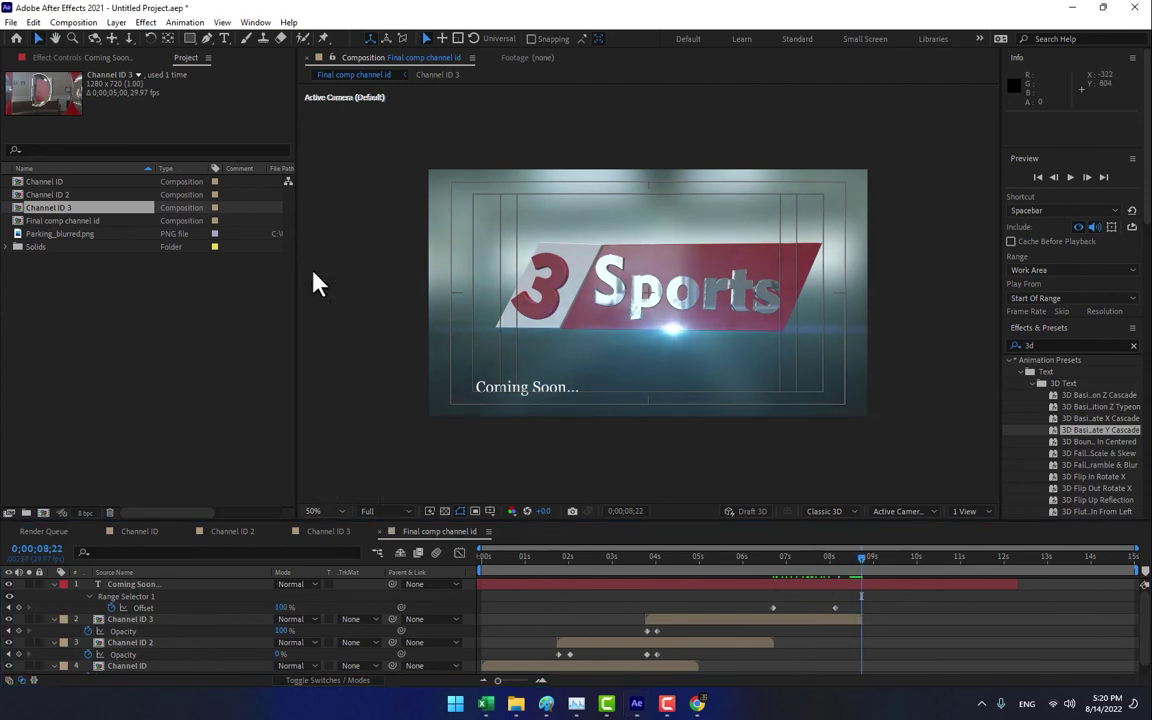
drag(493, 557, 788, 550)
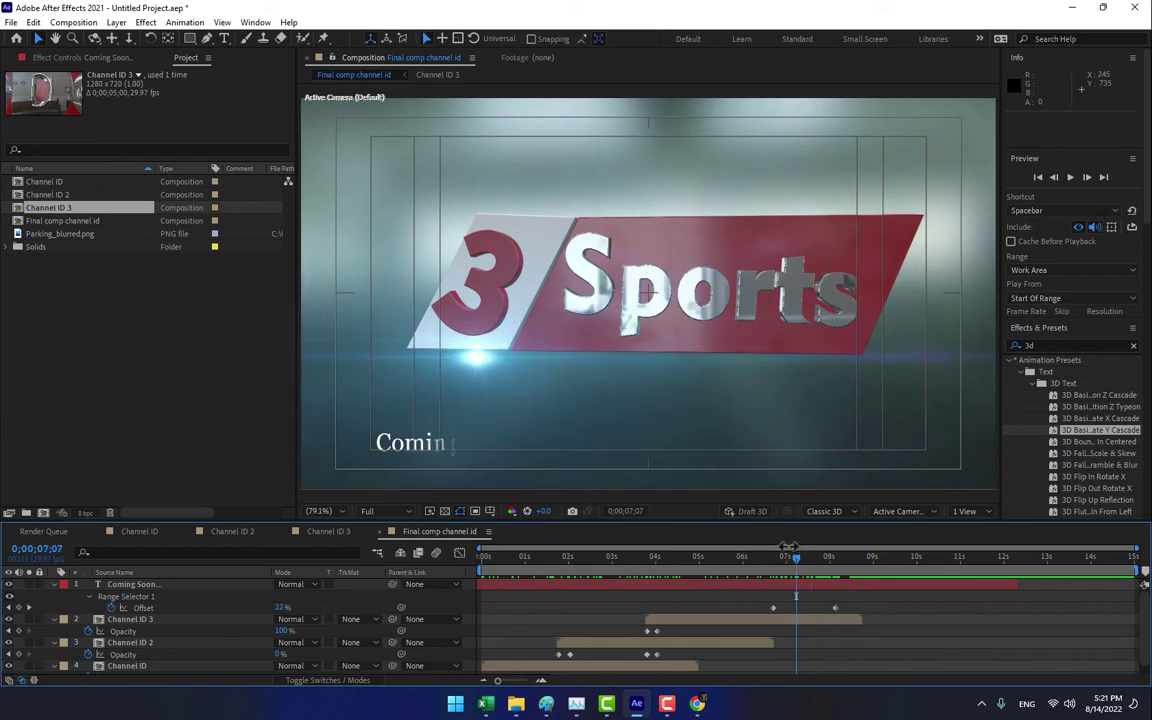